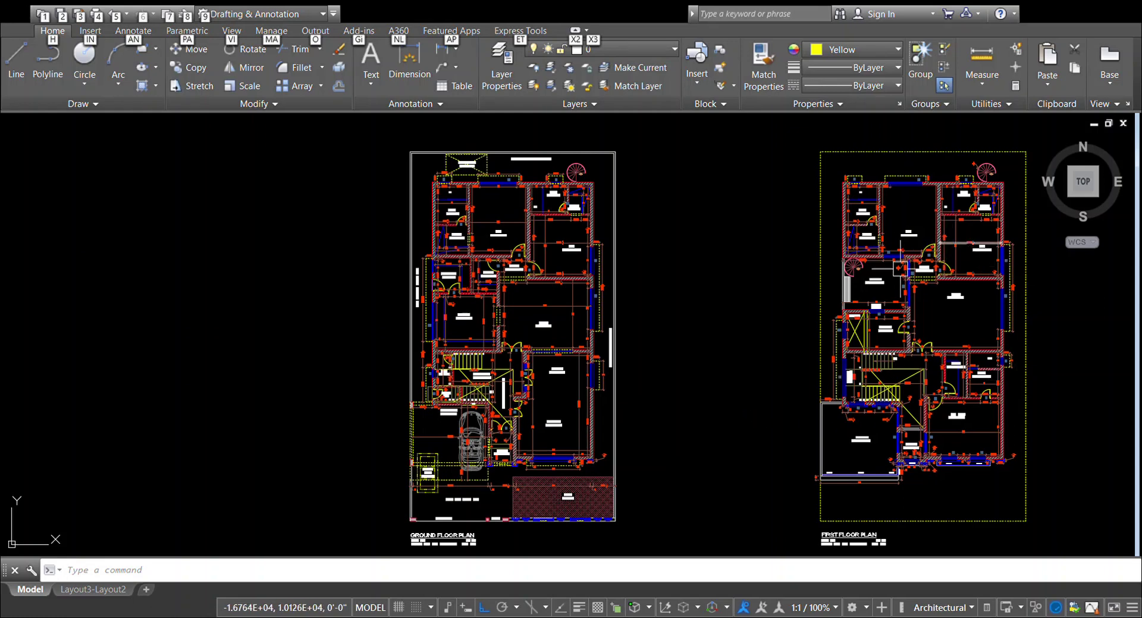
# Step: Pan and zoom across both floor plans to inspect the kitchen, living room, bedrooms and titles
pyautogui.moveTo(755, 351)
pyautogui.mouseDown(button='middle')
pyautogui.moveTo(792, 317)
pyautogui.moveTo(811, 340)
pyautogui.moveTo(783, 319)
pyautogui.moveTo(778, 338)
pyautogui.moveTo(692, 320)
pyautogui.moveTo(683, 369)
pyautogui.mouseUp(button='middle')
pyautogui.scroll(-2, 693, 319)
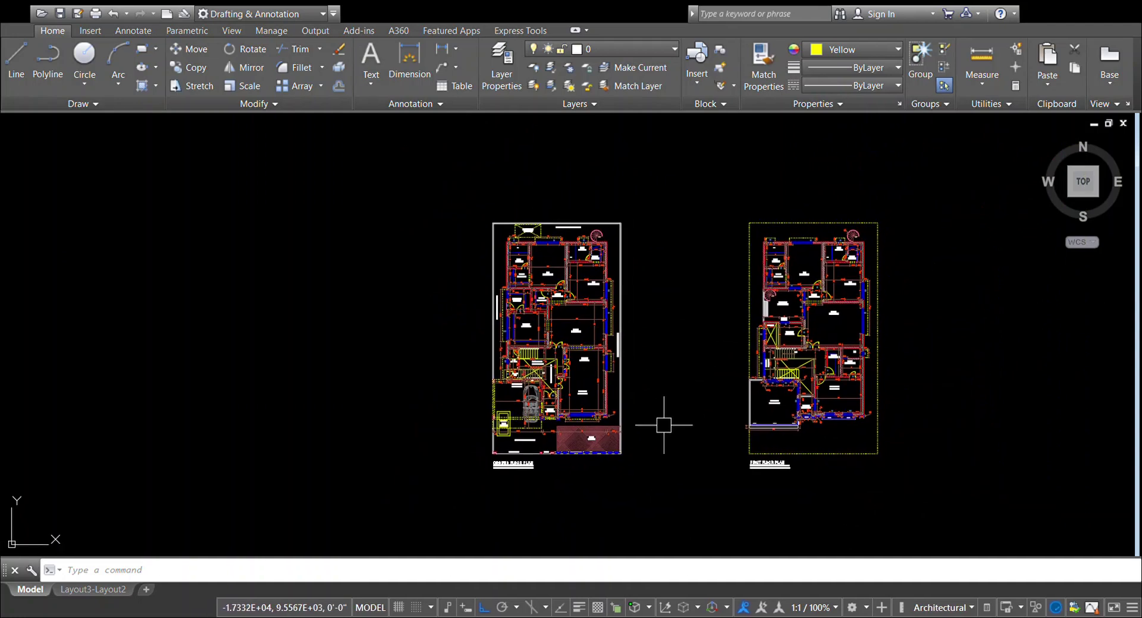
pyautogui.scroll(2, 666, 428)
pyautogui.moveTo(671, 424); pyautogui.dragTo(650, 478, button='middle')
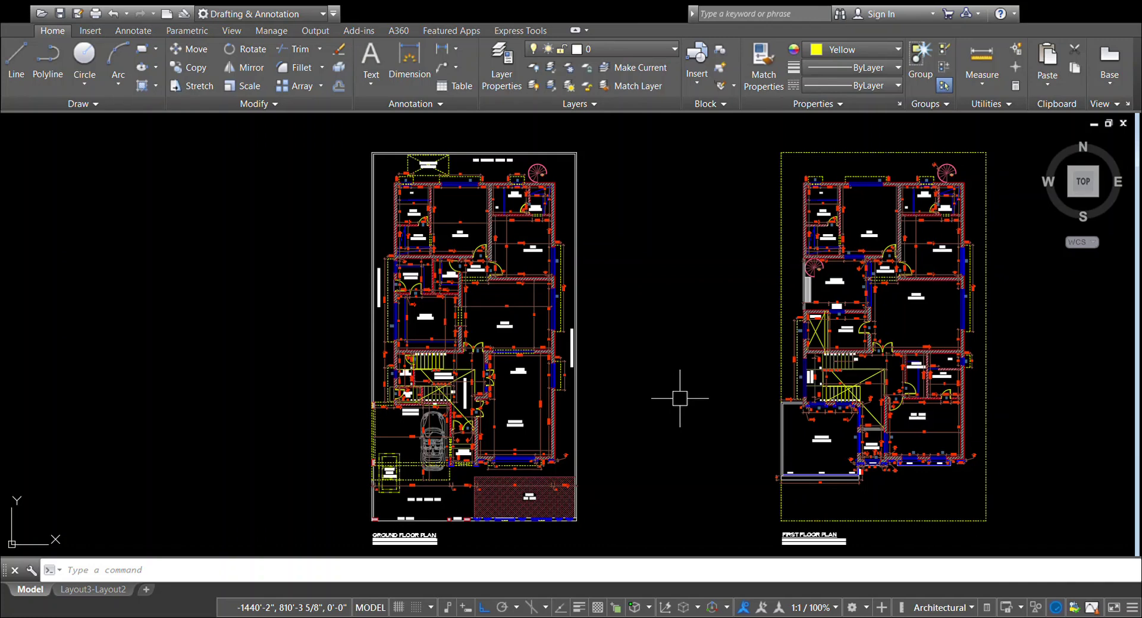
pyautogui.scroll(-2, 682, 379)
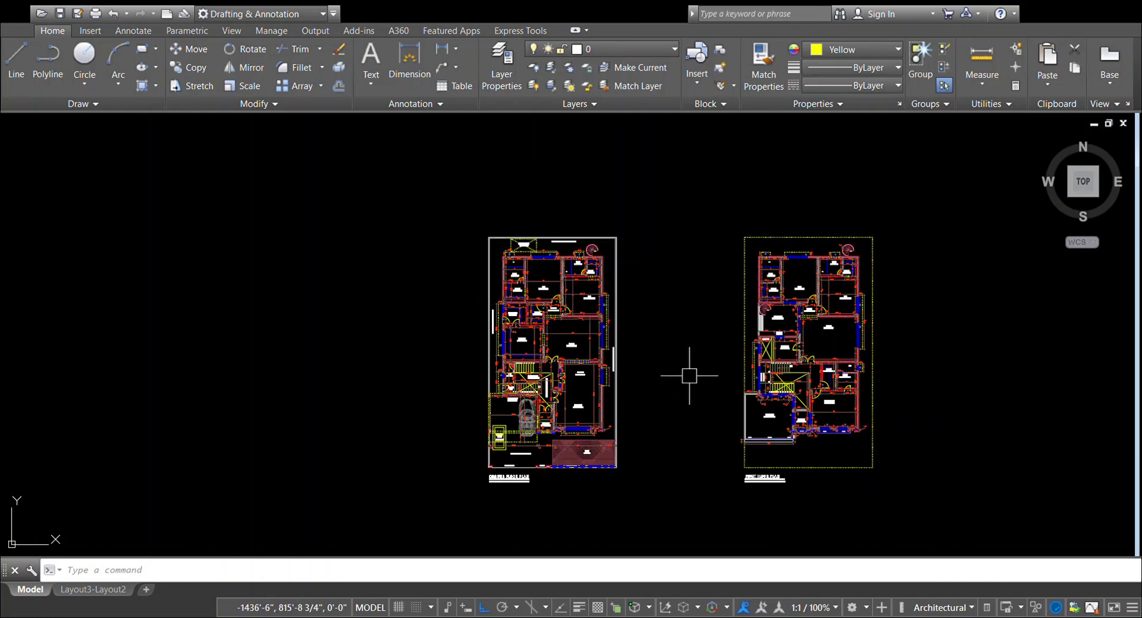
pyautogui.moveTo(690, 376); pyautogui.dragTo(706, 372, button='middle')
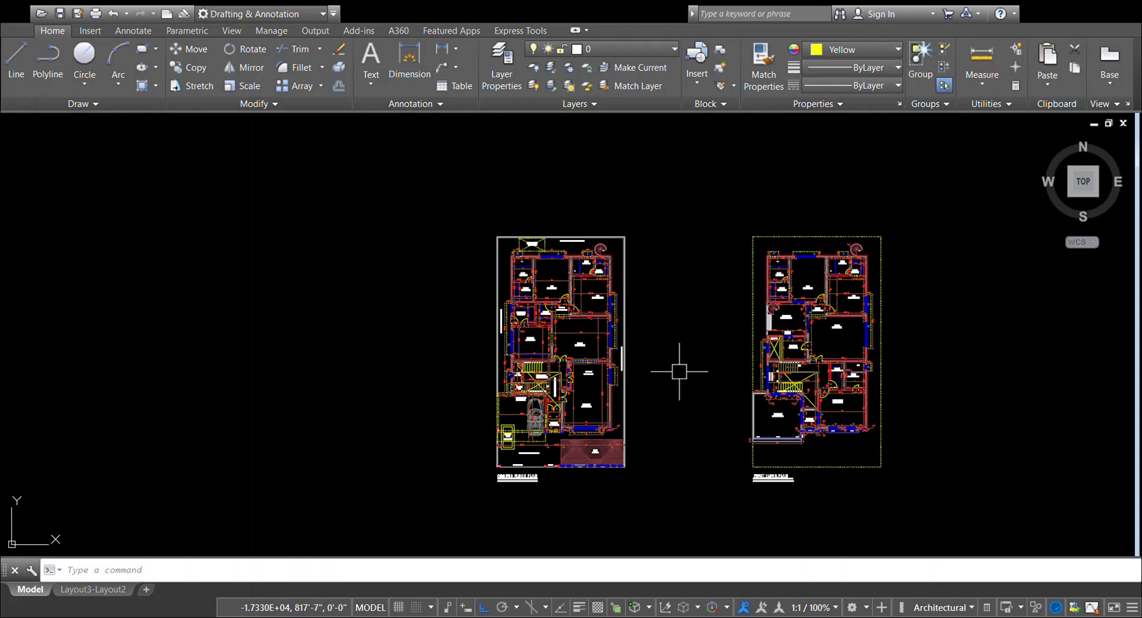
pyautogui.moveTo(678, 375); pyautogui.dragTo(685, 367, button='middle')
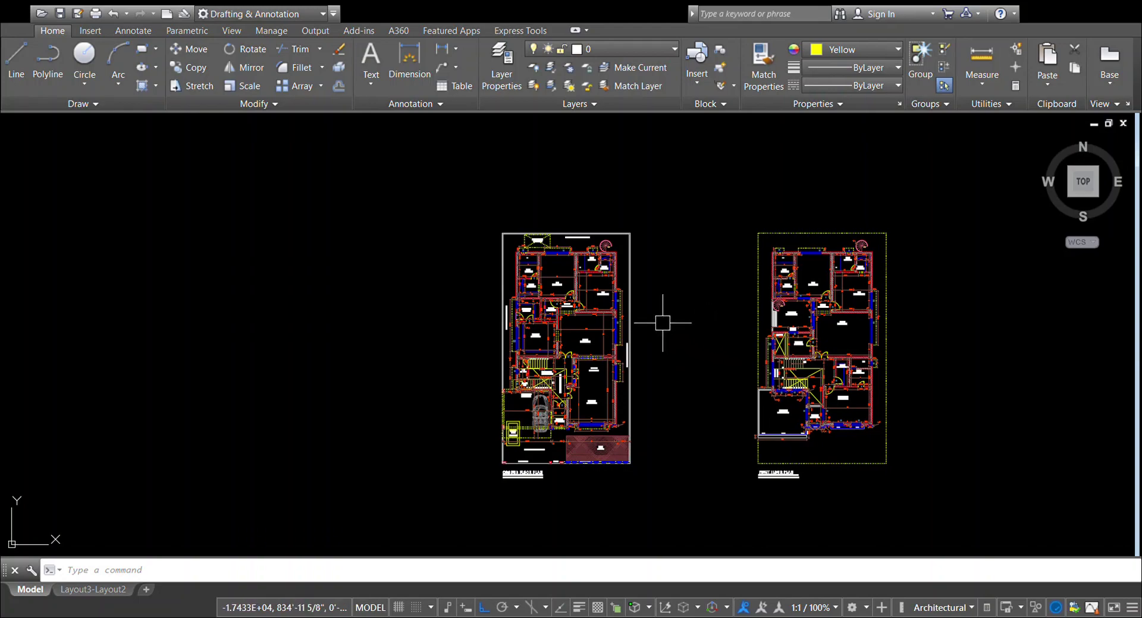
pyautogui.scroll(3, 523, 476)
pyautogui.scroll(5, 573, 476)
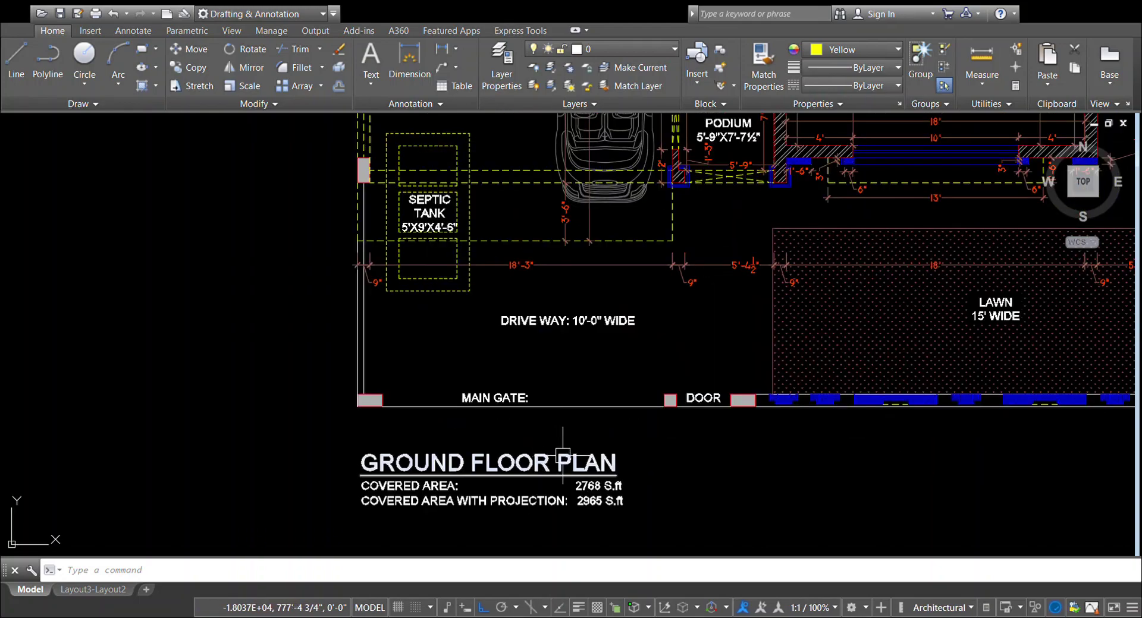
pyautogui.scroll(-4, 563, 439)
pyautogui.scroll(-2, 595, 470)
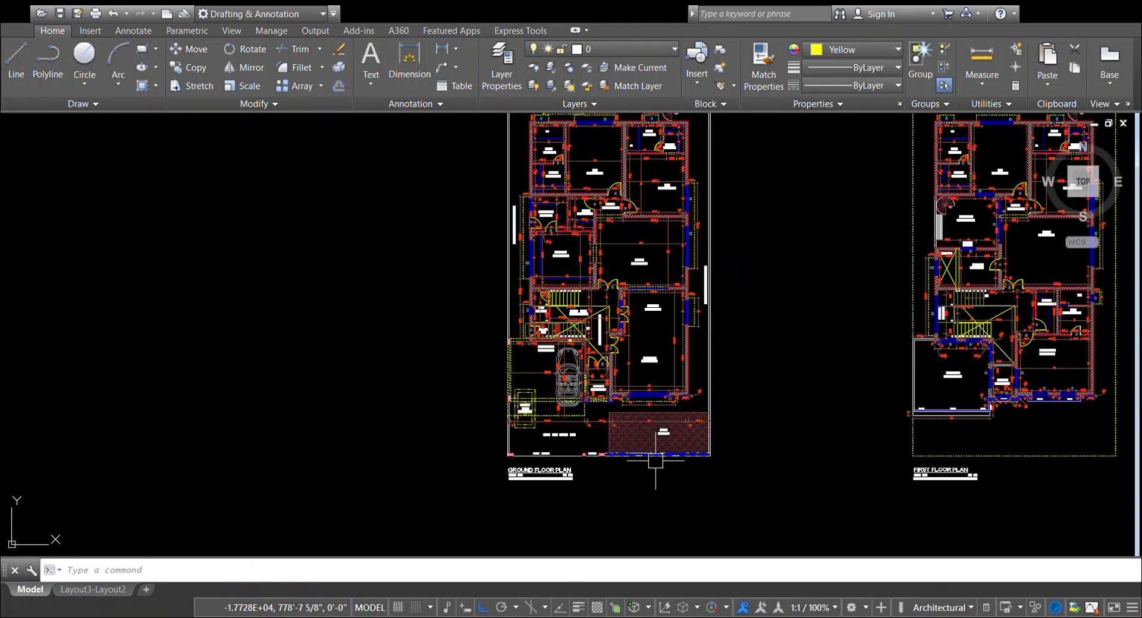
pyautogui.scroll(6, 810, 462)
pyautogui.scroll(4, 810, 462)
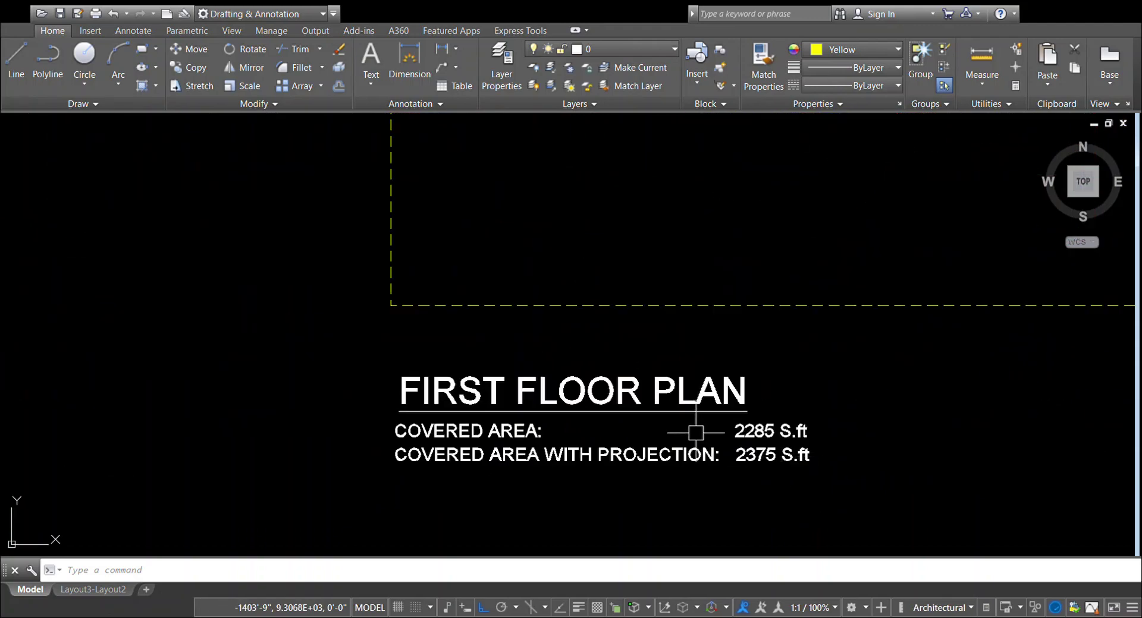
pyautogui.scroll(-4, 715, 438)
pyautogui.scroll(-3, 749, 476)
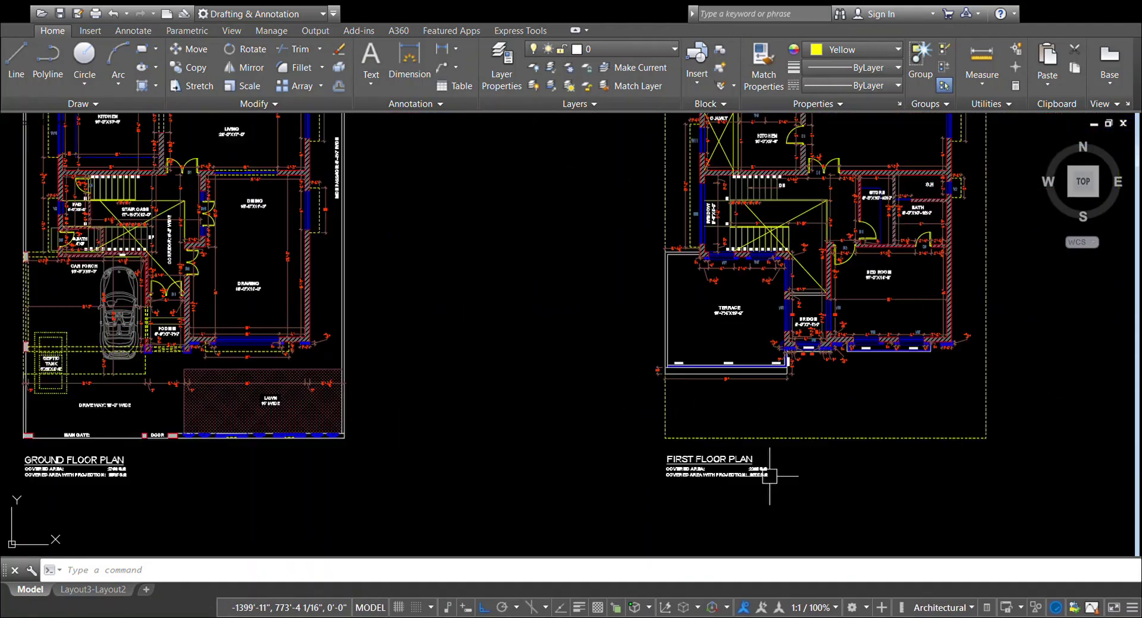
pyautogui.scroll(-4, 773, 461)
pyautogui.moveTo(686, 404); pyautogui.dragTo(735, 407, button='middle')
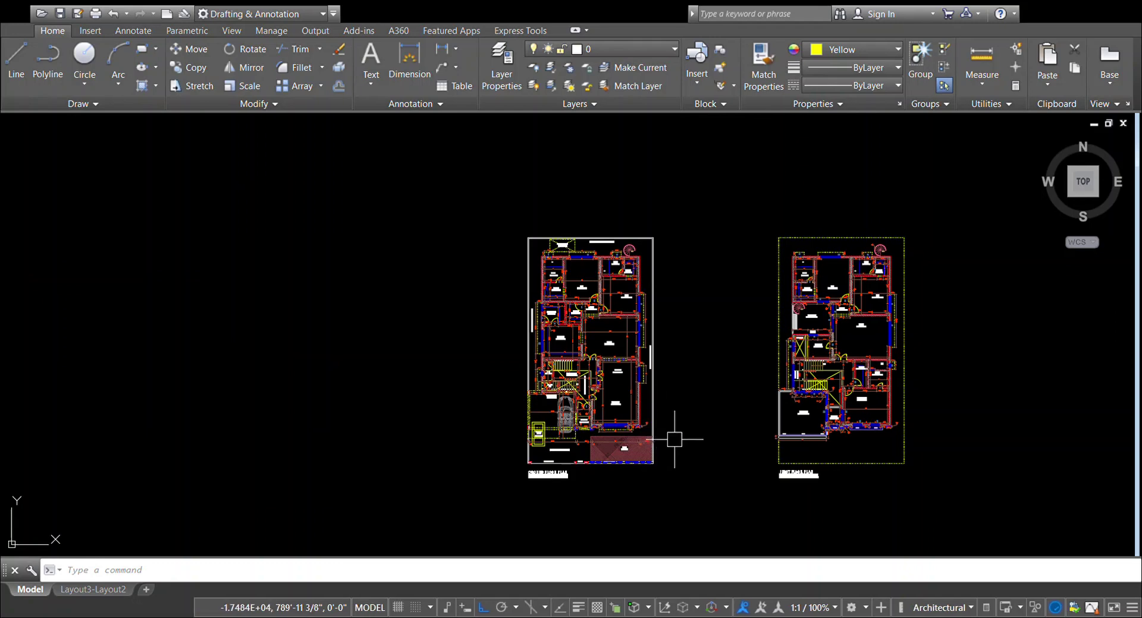
pyautogui.scroll(2, 657, 433)
pyautogui.scroll(2, 654, 393)
pyautogui.scroll(-4, 690, 374)
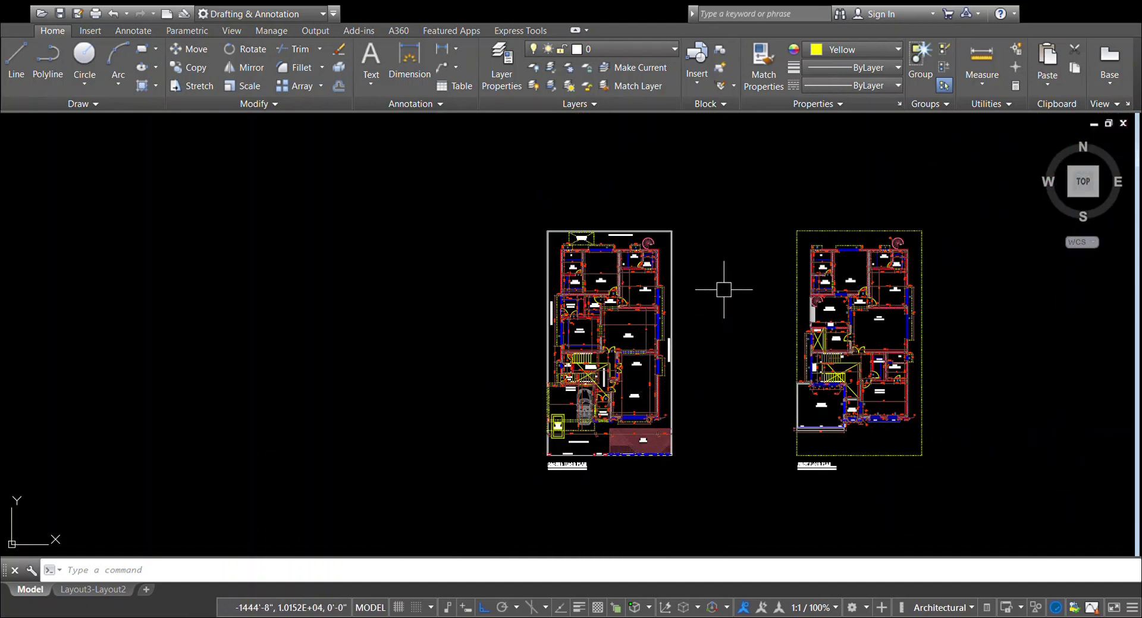
pyautogui.scroll(4, 628, 367)
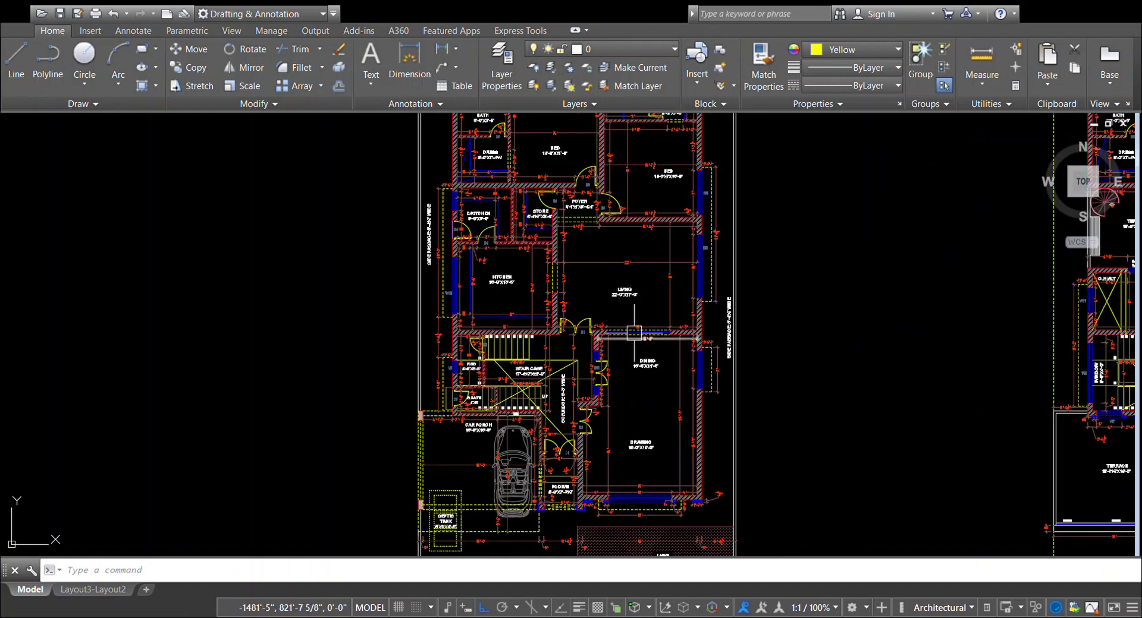
pyautogui.scroll(1, 654, 535)
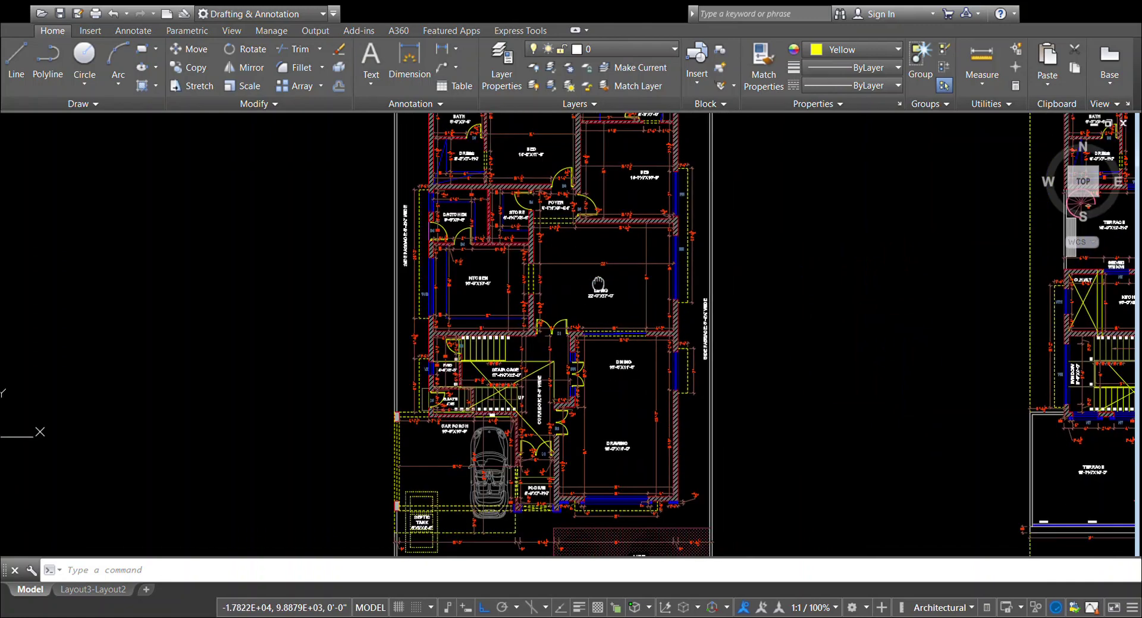
pyautogui.scroll(2, 654, 535)
pyautogui.scroll(2, 637, 390)
pyautogui.scroll(-2, 637, 390)
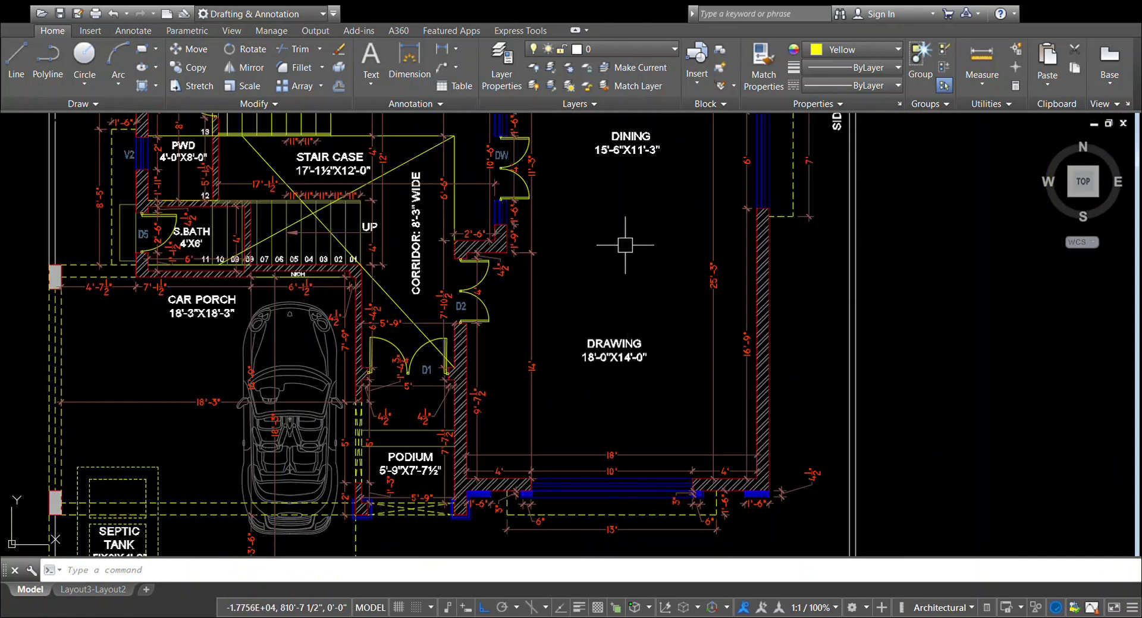
pyautogui.scroll(2, 693, 244)
pyautogui.moveTo(666, 342); pyautogui.dragTo(746, 399, button='middle')
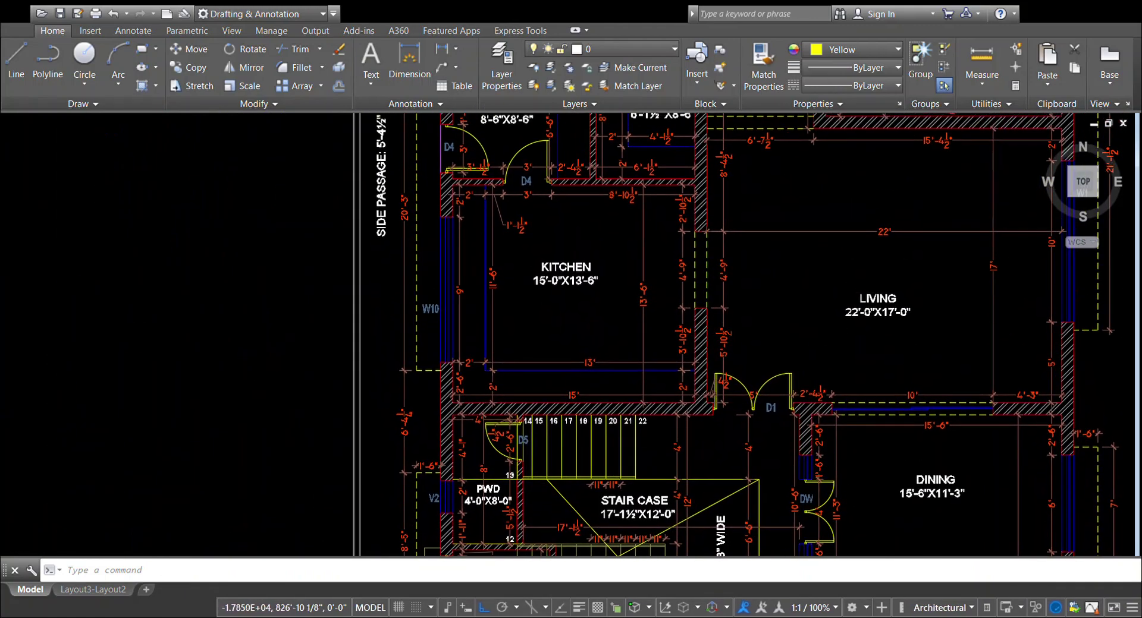
pyautogui.scroll(2, 815, 336)
pyautogui.moveTo(814, 336); pyautogui.dragTo(740, 464, button='middle')
pyautogui.scroll(-2, 740, 464)
pyautogui.scroll(-2, 662, 377)
pyautogui.moveTo(669, 331); pyautogui.dragTo(627, 392, button='middle')
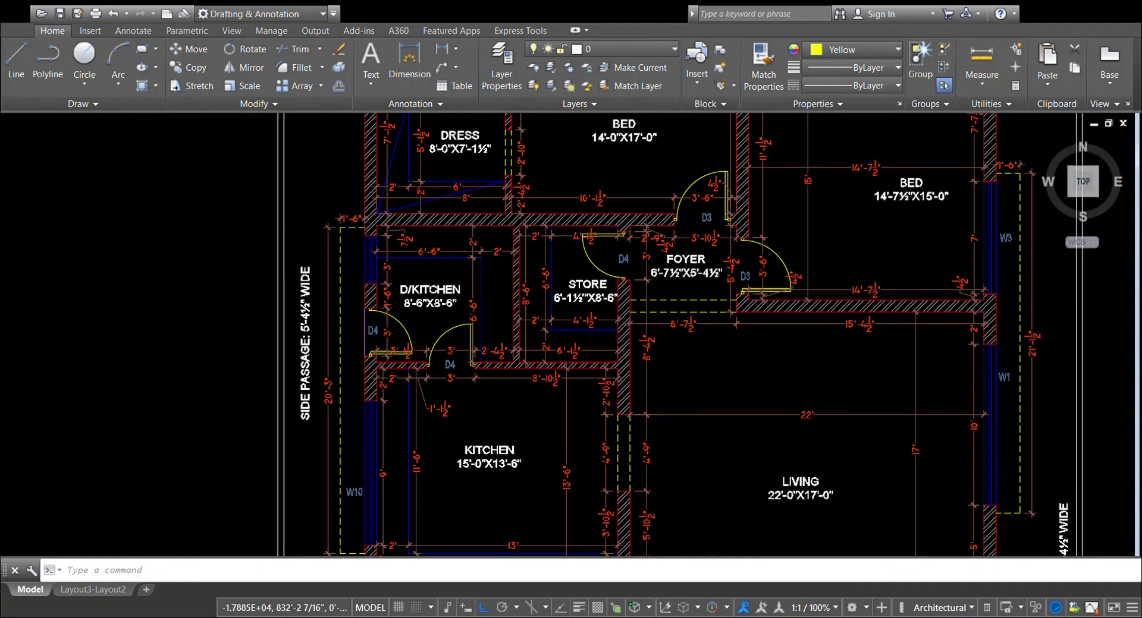
pyautogui.scroll(2, 724, 309)
pyautogui.scroll(1, 708, 356)
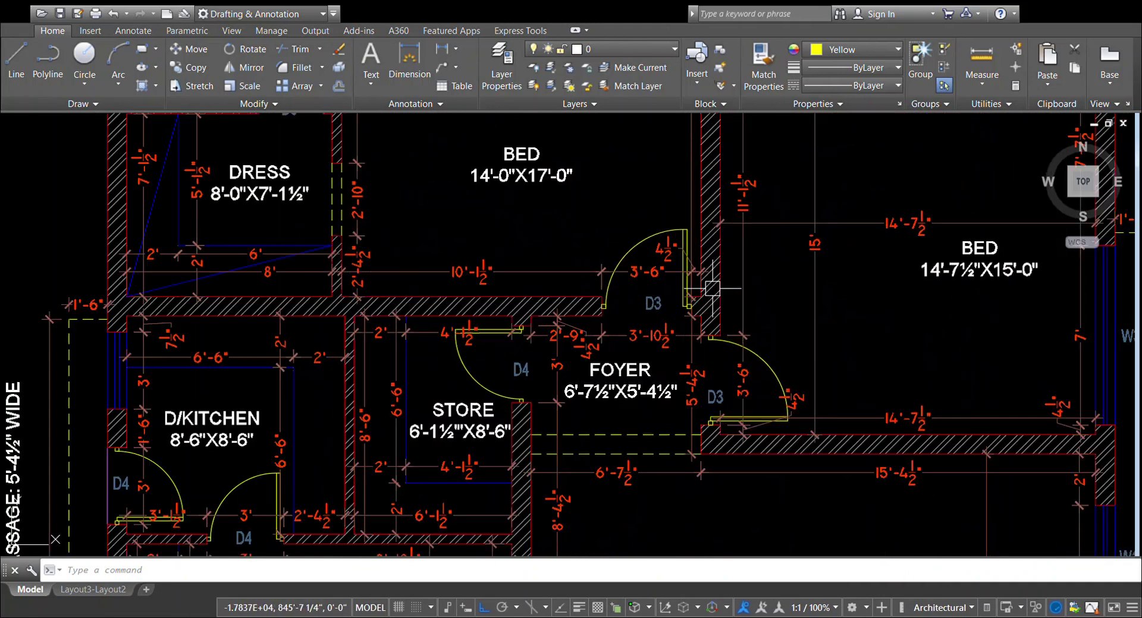
pyautogui.moveTo(711, 357); pyautogui.dragTo(711, 391, button='middle')
pyautogui.scroll(-5, 612, 386)
pyautogui.scroll(-3, 600, 291)
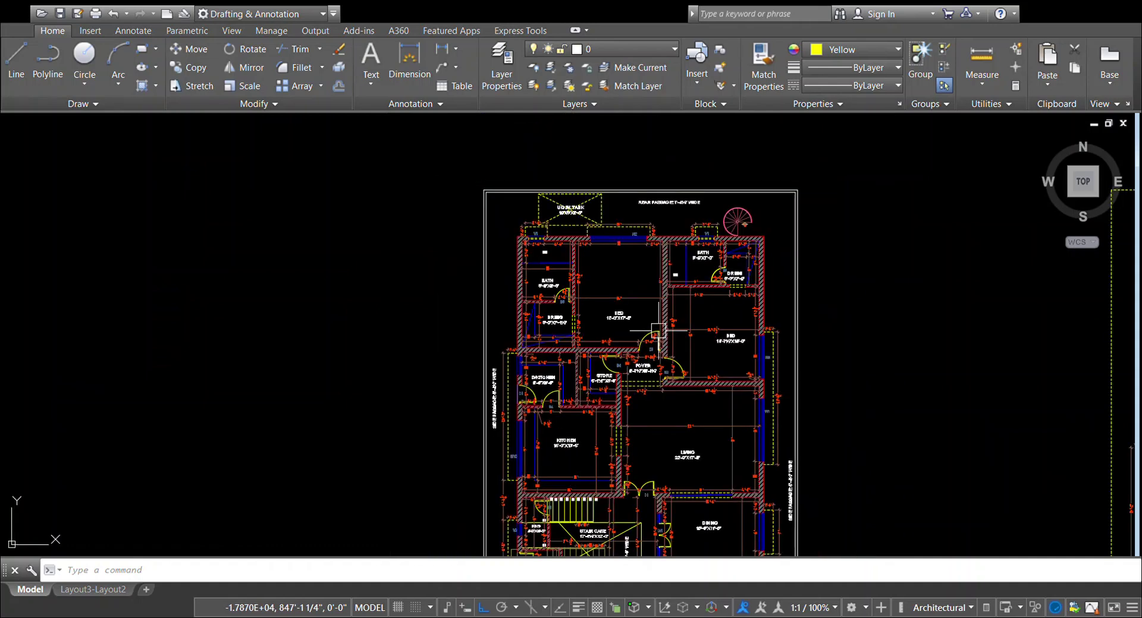
pyautogui.scroll(-2, 598, 286)
pyautogui.moveTo(639, 325); pyautogui.dragTo(599, 244, button='middle')
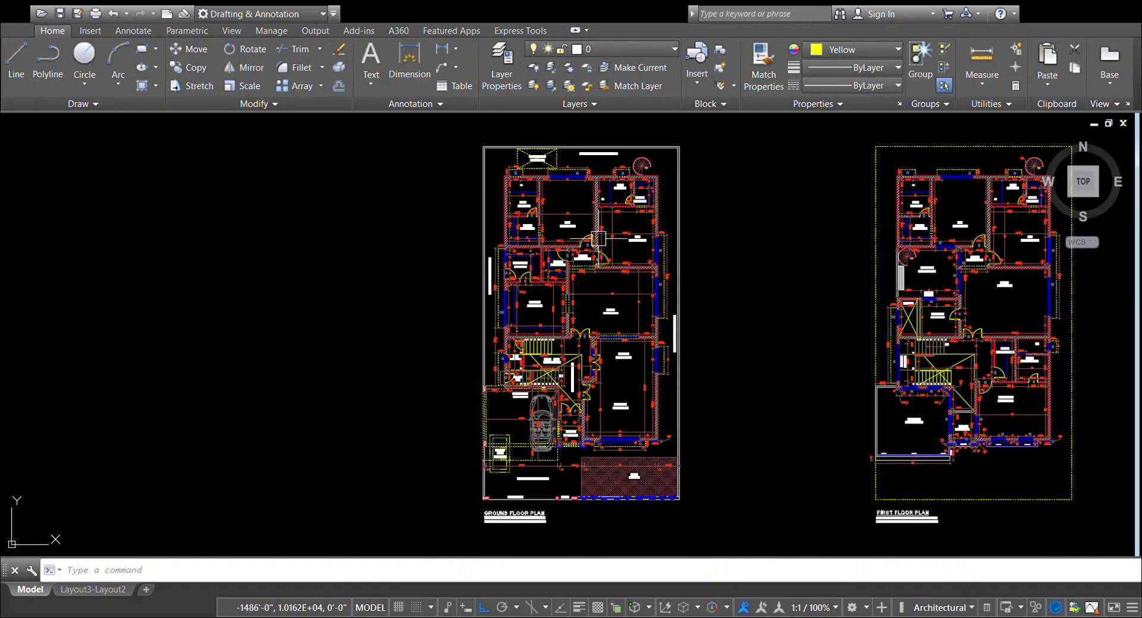
# Step: Window-select the whole ground floor plan and set its colour to Green in Properties
pyautogui.click(732, 129)
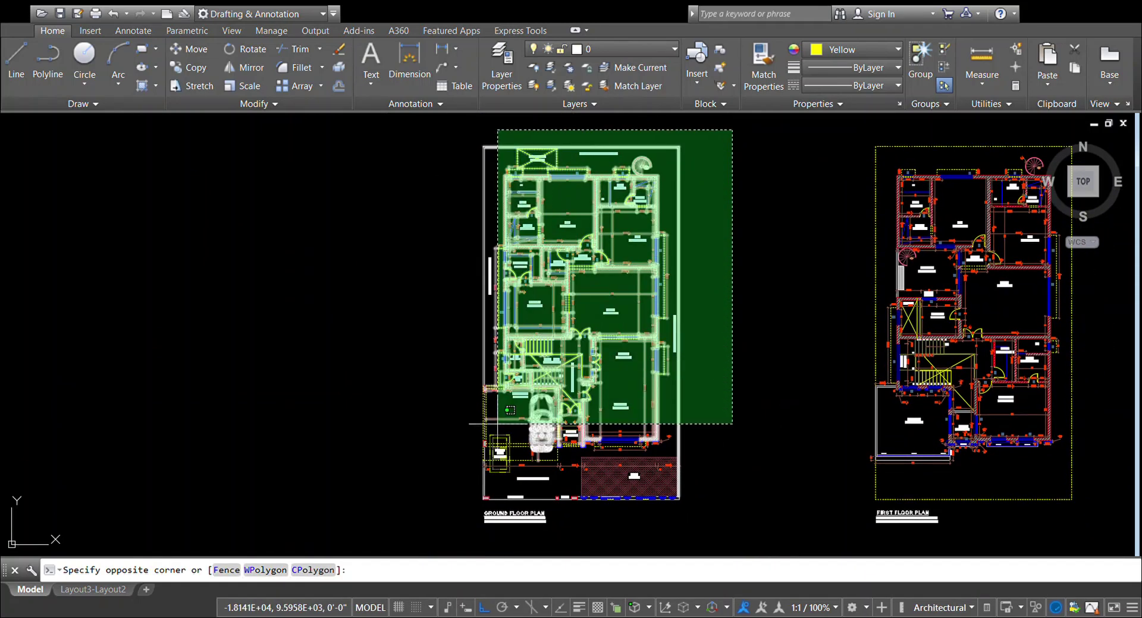
pyautogui.click(417, 546)
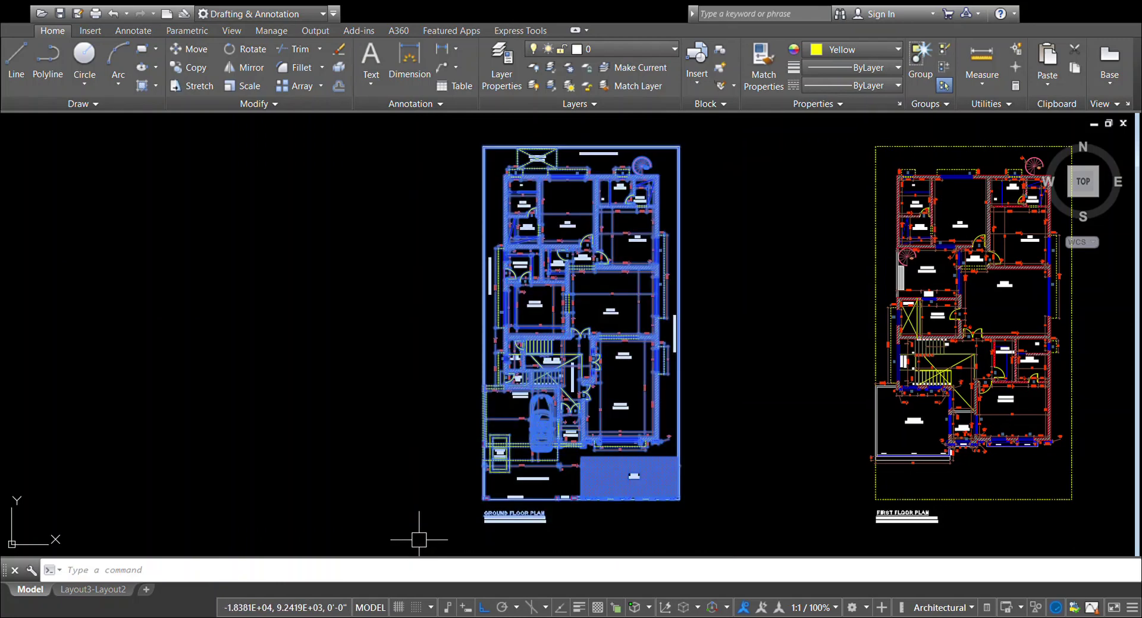
pyautogui.write('ch')
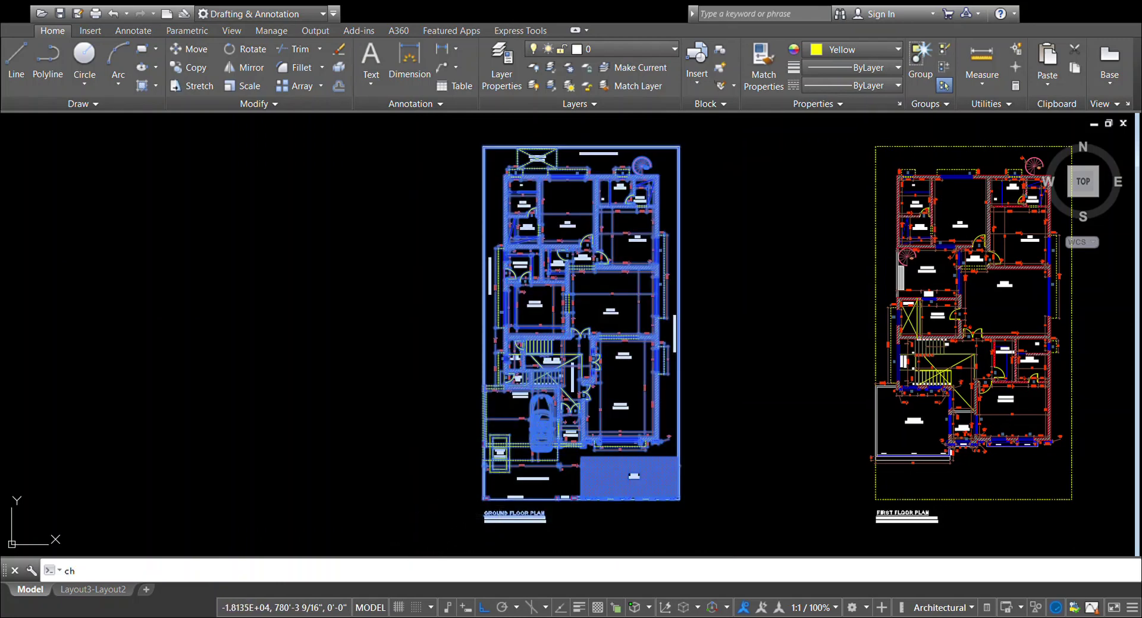
pyautogui.press('Return')
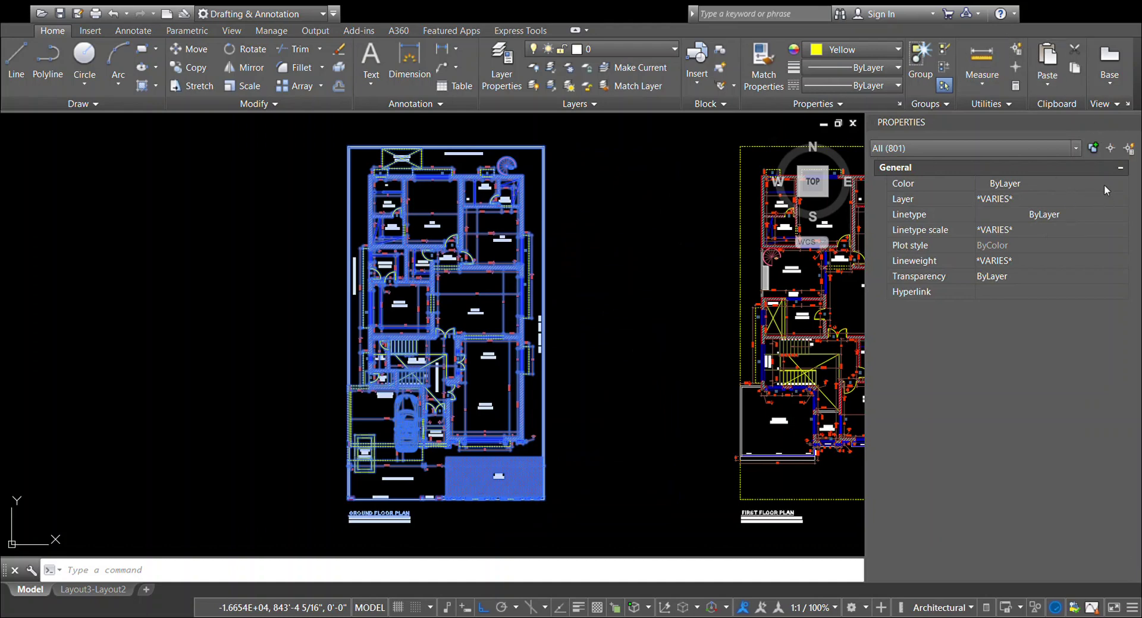
pyautogui.click(1039, 184)
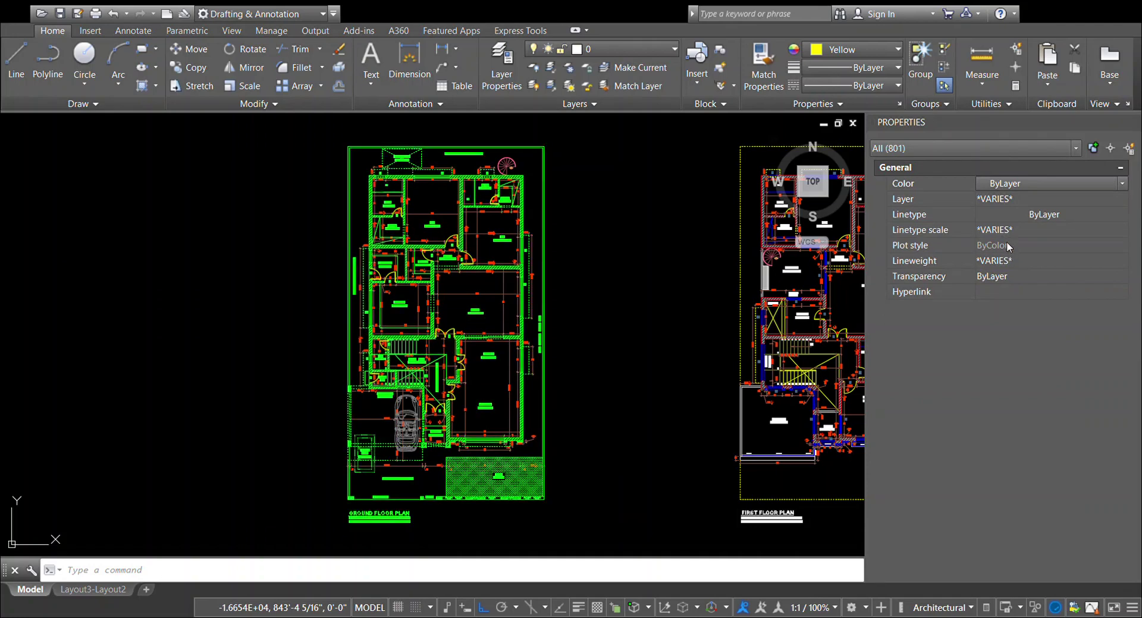
pyautogui.click(644, 266)
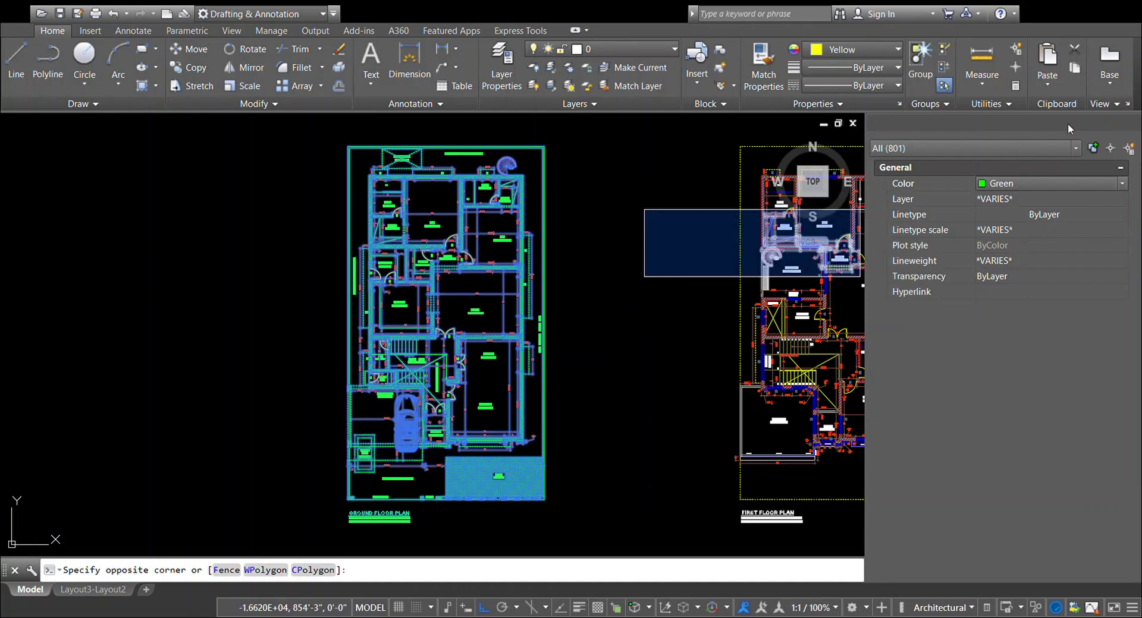
pyautogui.click(1132, 122)
pyautogui.press('Escape')
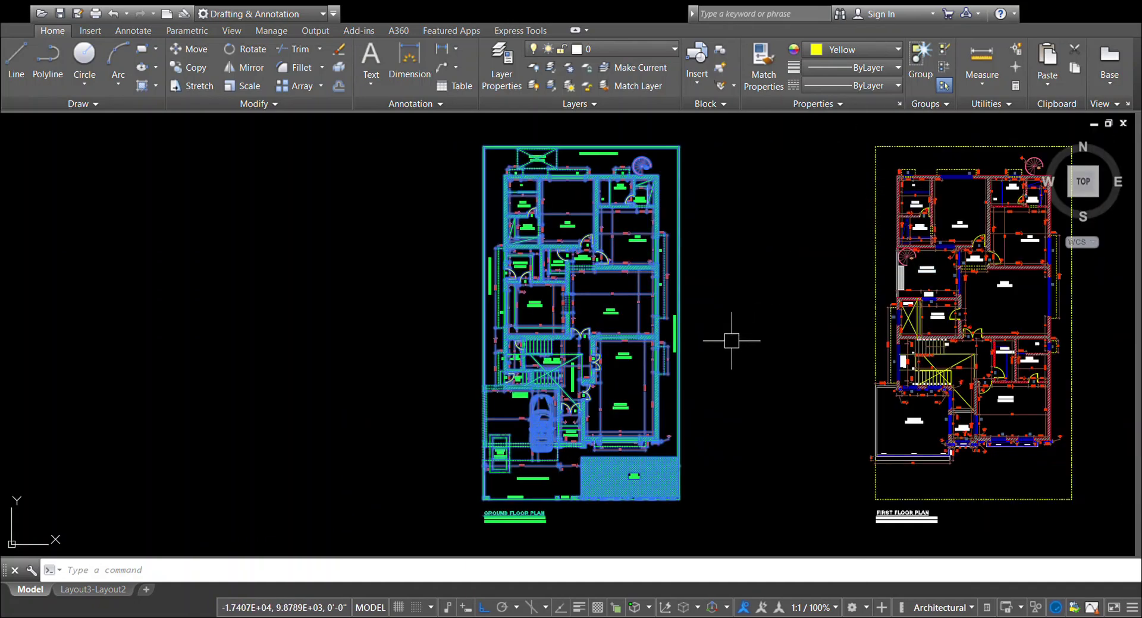
# Step: Create a block from all objects of the green ground floor plan using a selection window
pyautogui.moveTo(730, 356); pyautogui.dragTo(700, 356, button='middle')
pyautogui.write('BLOCK')
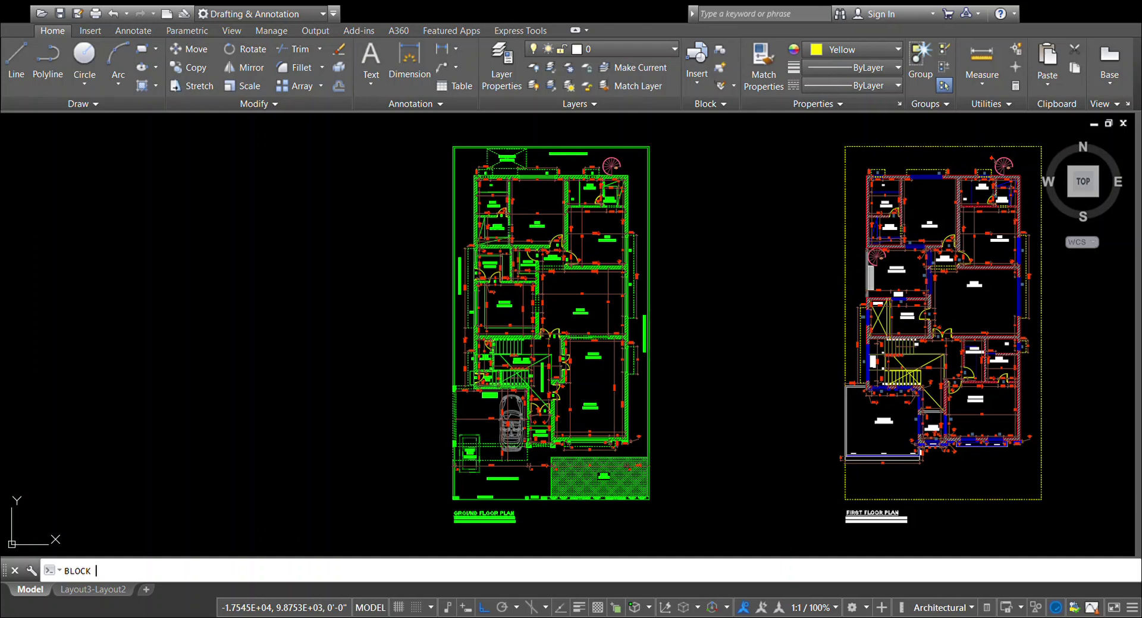
pyautogui.press('Return')
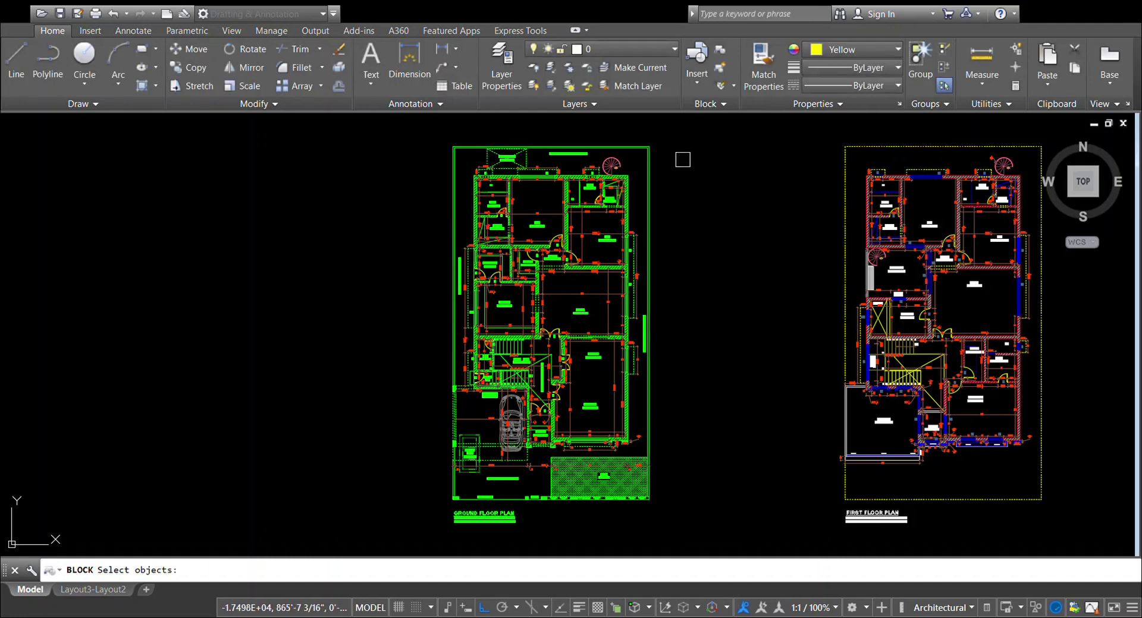
pyautogui.click(700, 122)
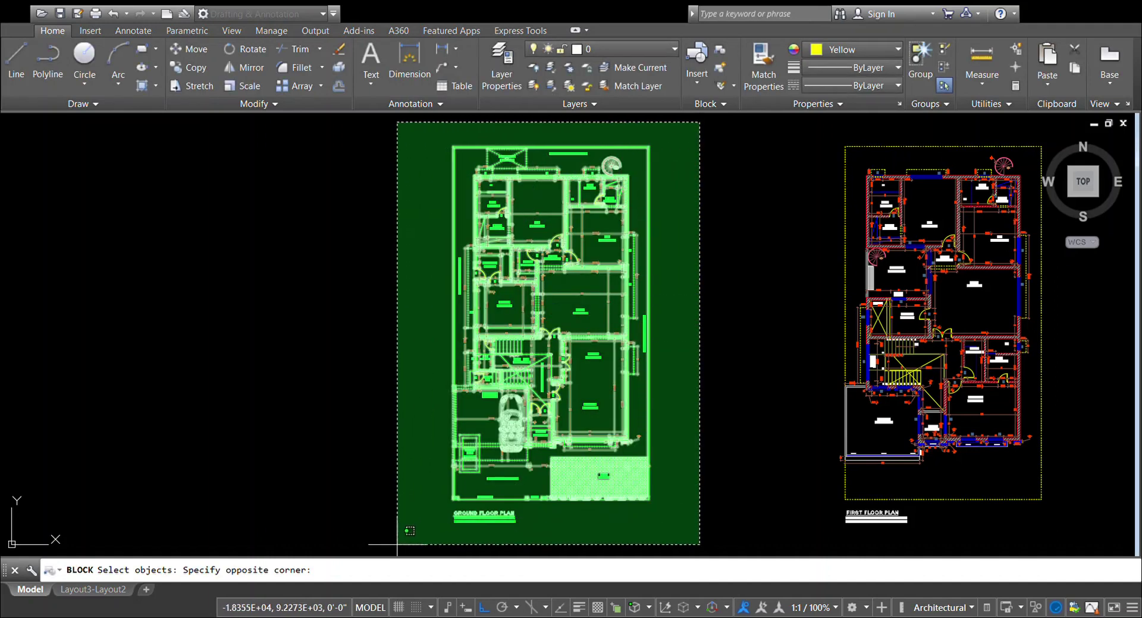
pyautogui.click(397, 543)
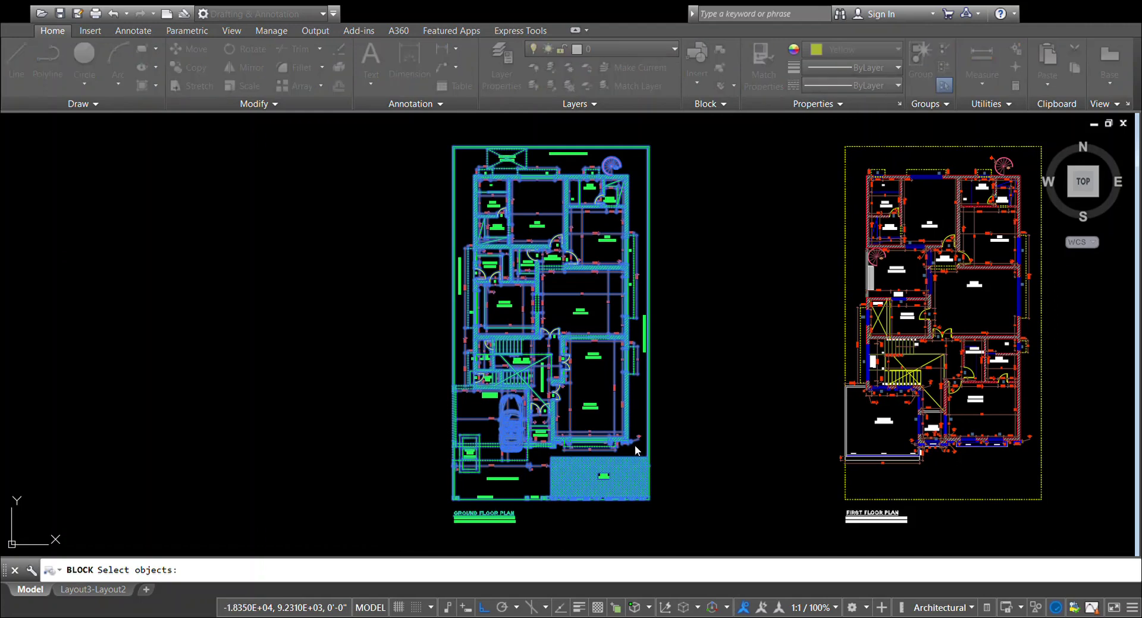
pyautogui.press('Return')
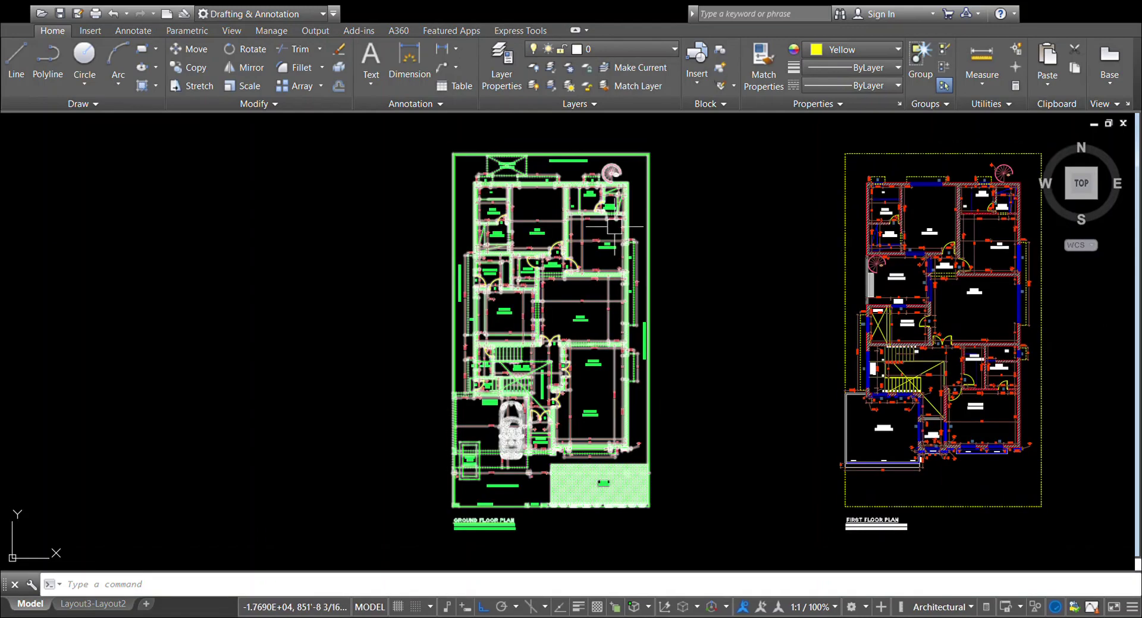
pyautogui.scroll(2, 612, 215)
pyautogui.scroll(2, 612, 215)
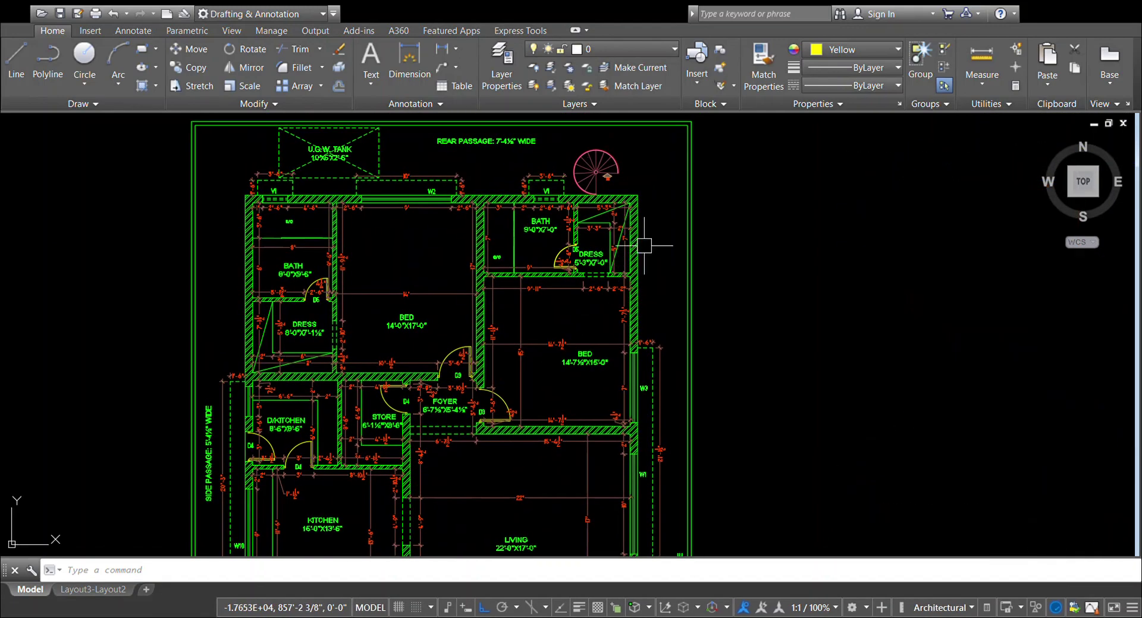
pyautogui.scroll(-2, 694, 232)
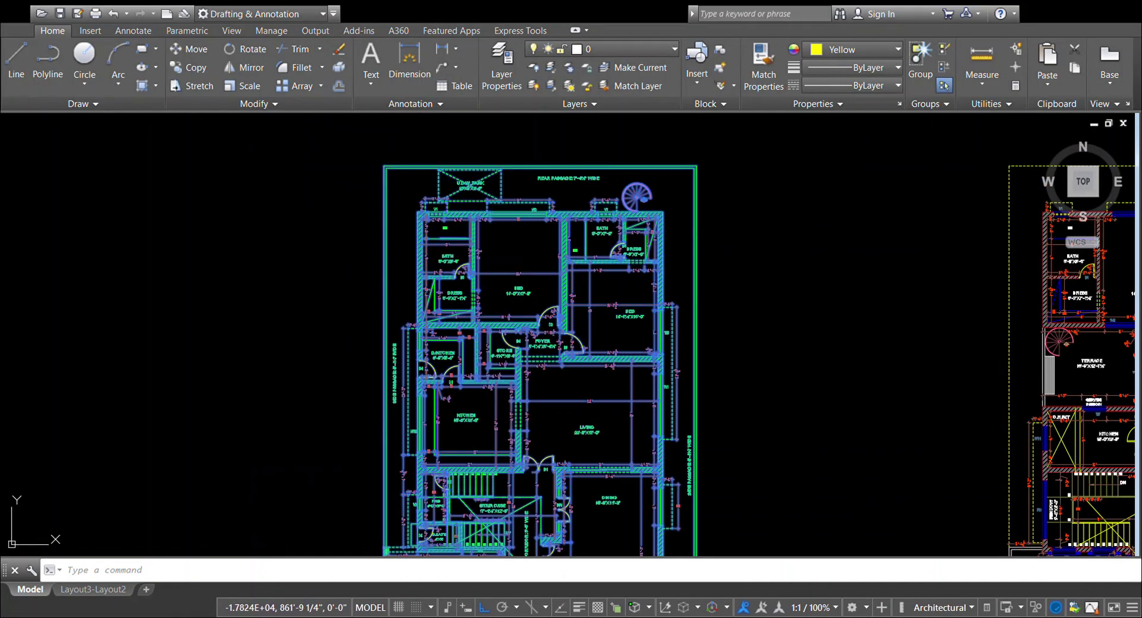
pyautogui.scroll(-2, 574, 228)
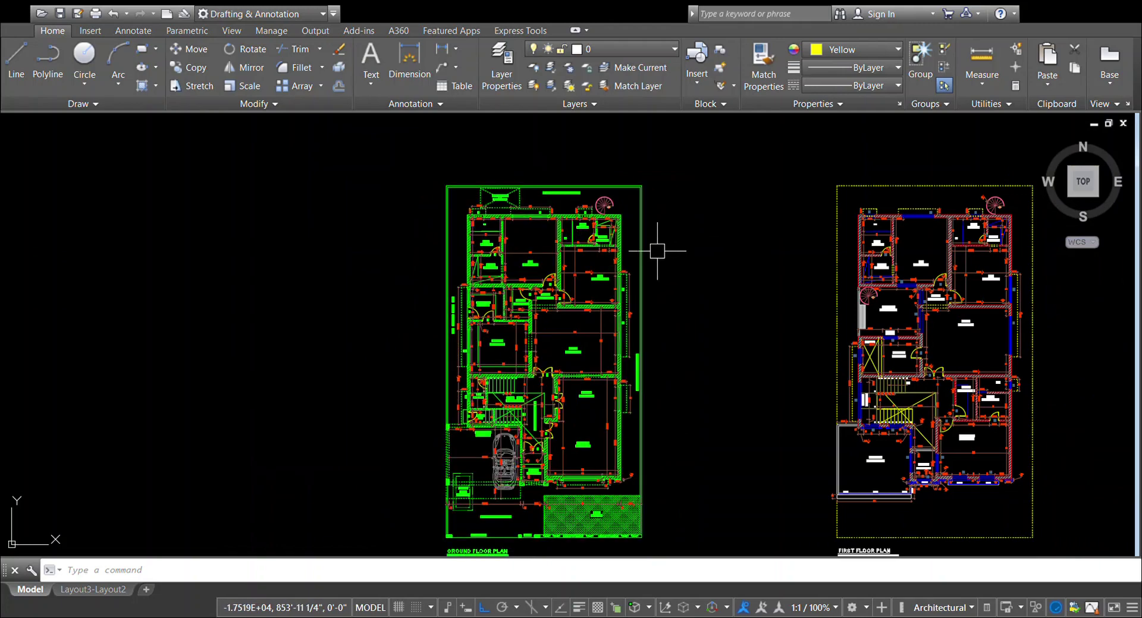
pyautogui.scroll(4, 609, 269)
pyautogui.scroll(-2, 616, 257)
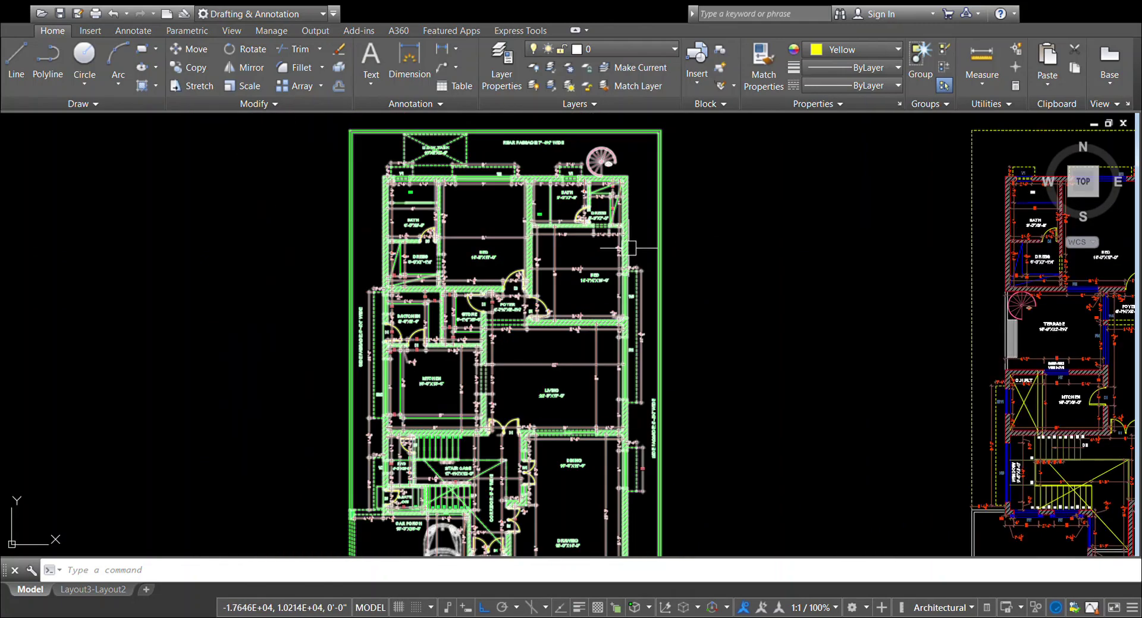
pyautogui.scroll(-2, 593, 254)
pyautogui.scroll(4, 553, 255)
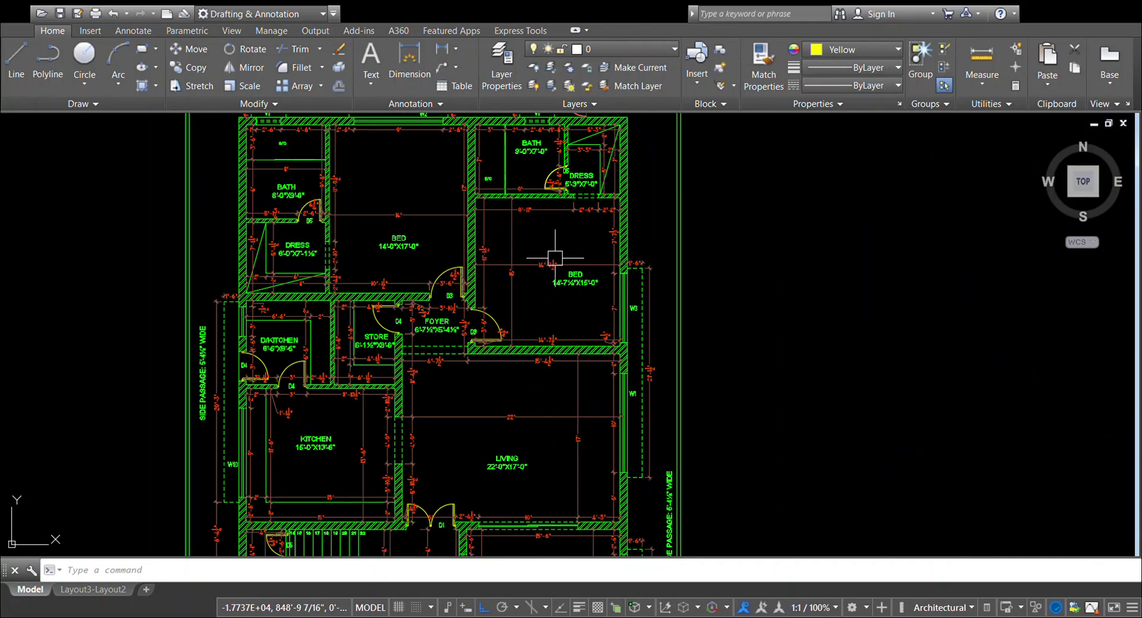
pyautogui.scroll(-4, 604, 238)
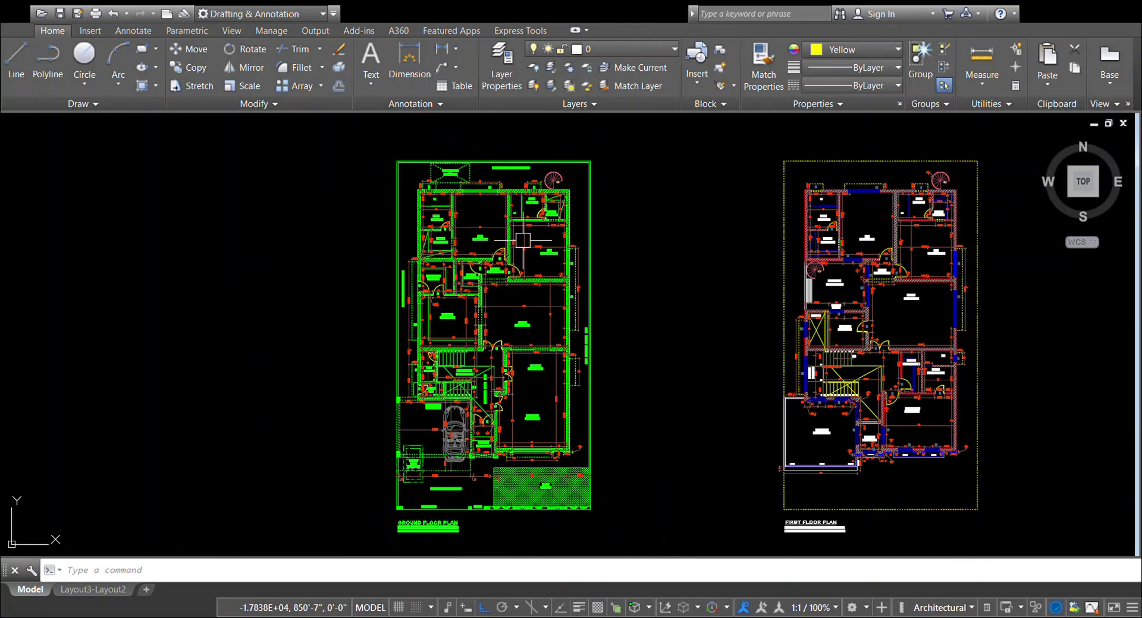
pyautogui.scroll(-1, 627, 272)
pyautogui.scroll(1, 633, 285)
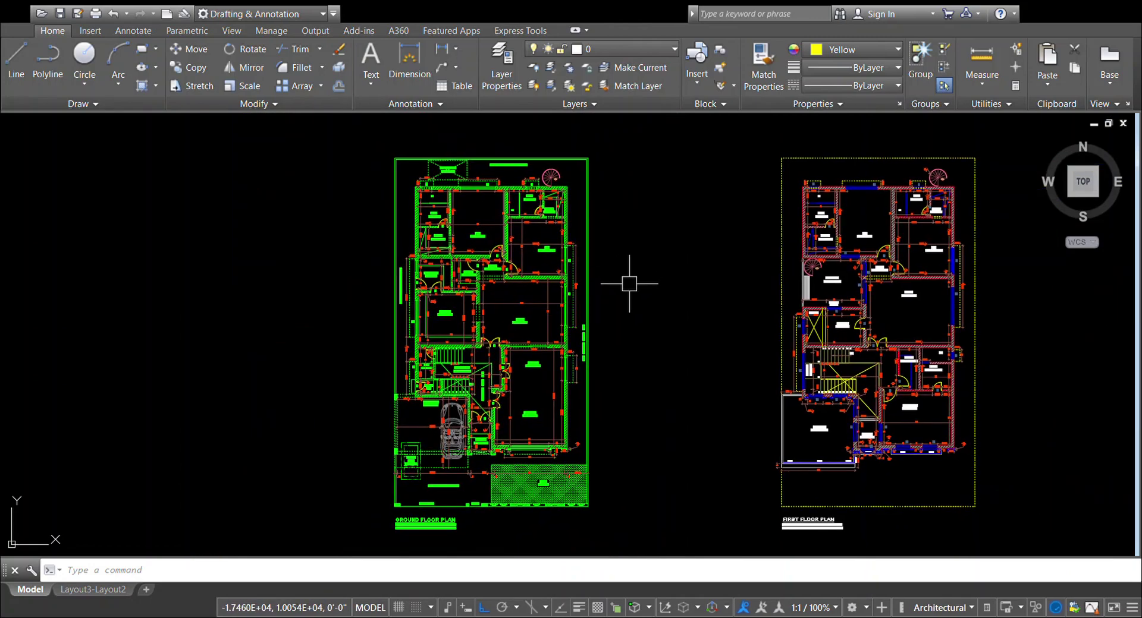
pyautogui.write('m')
pyautogui.press('Return')
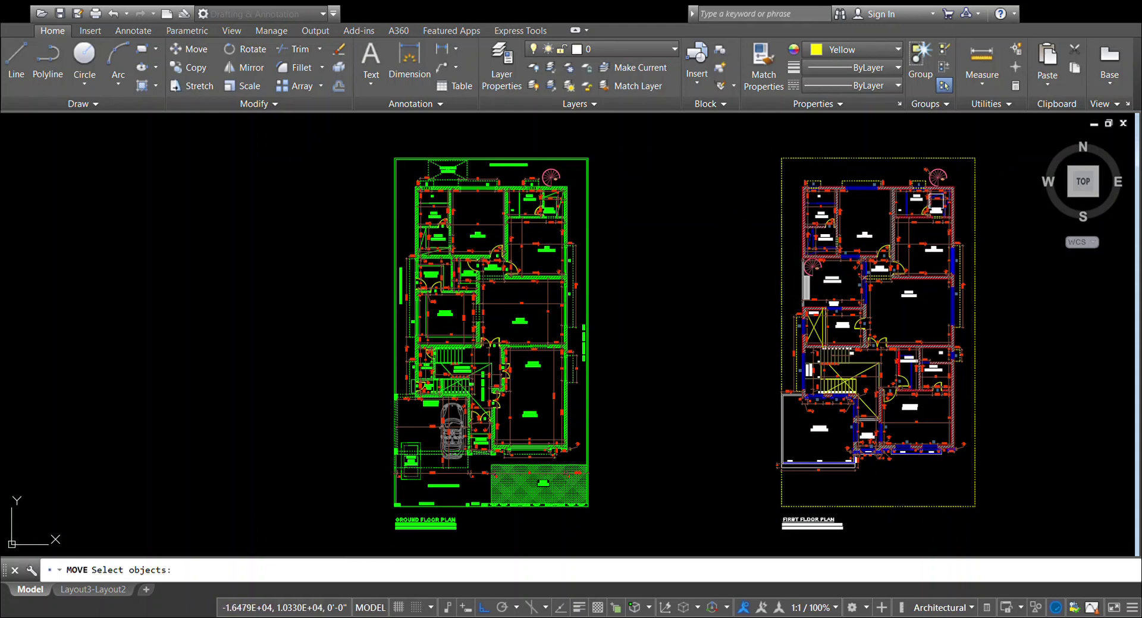
pyautogui.press('Escape')
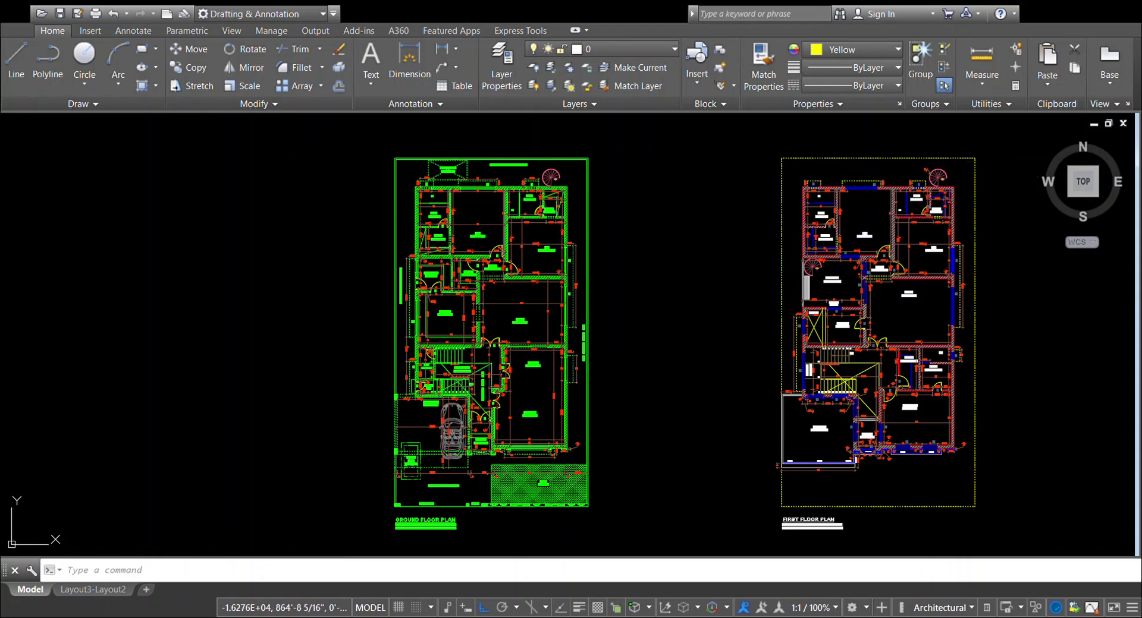
pyautogui.scroll(-2, 909, 182)
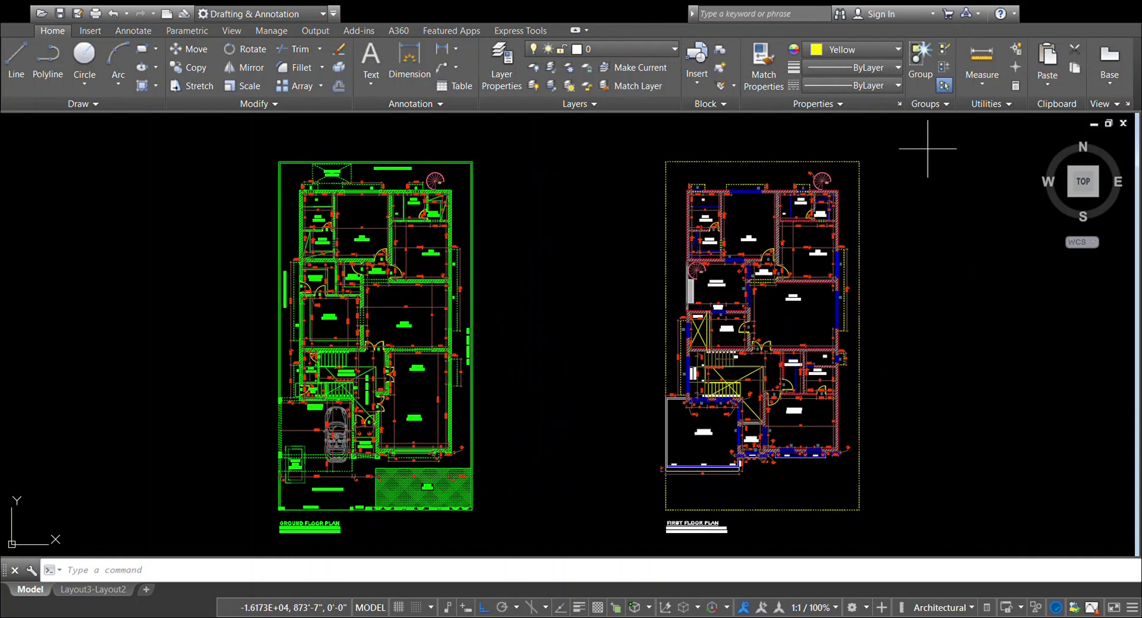
# Step: Window-select the first floor plan and set its Color to Blue in the Properties palette
pyautogui.click(888, 173)
pyautogui.click(684, 464)
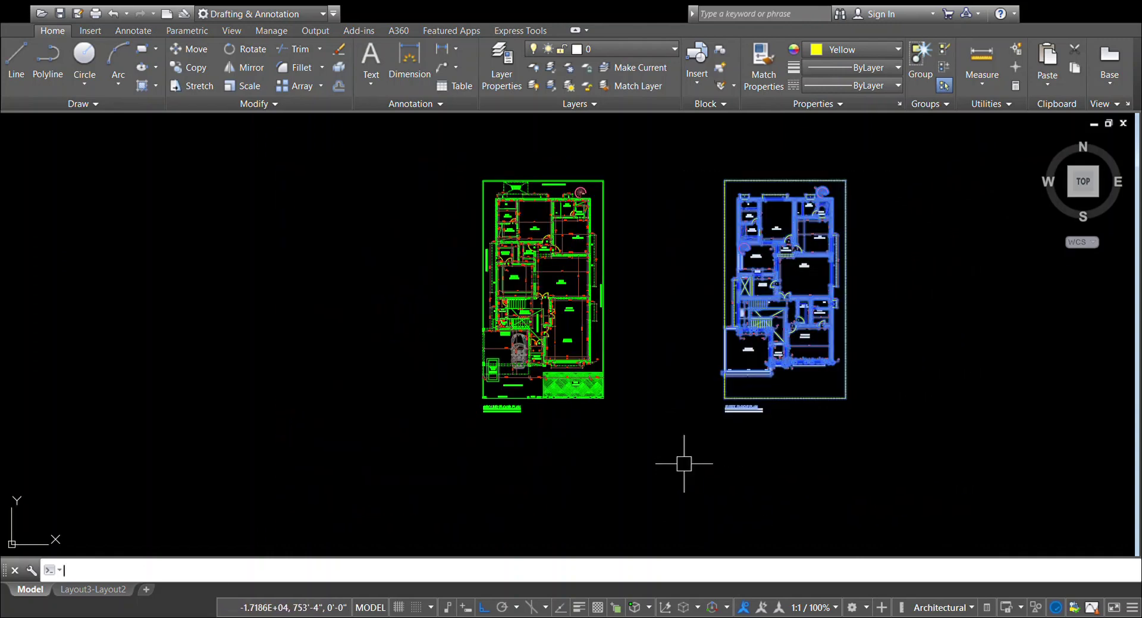
pyautogui.write('pr')
pyautogui.press('Return')
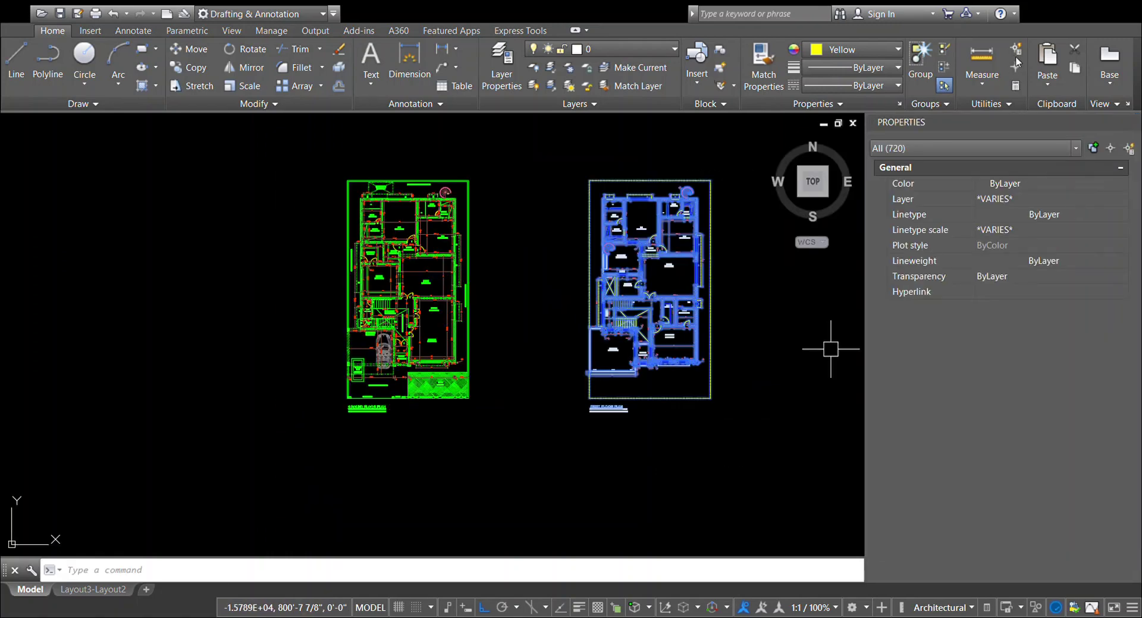
pyautogui.click(1079, 184)
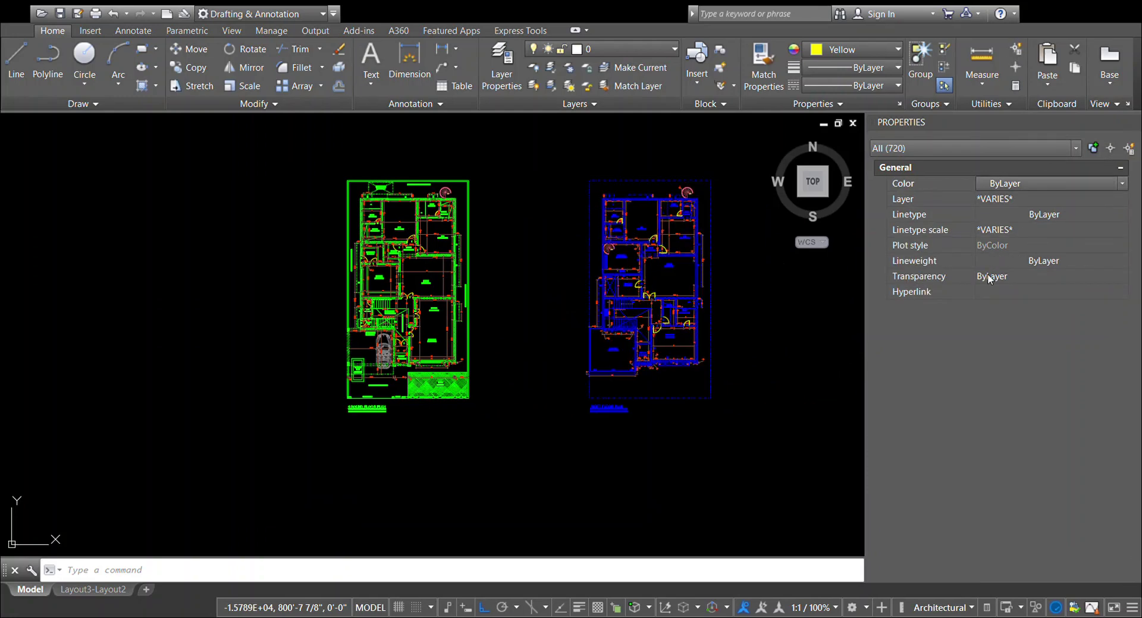
pyautogui.moveTo(999, 122)
pyautogui.click(1134, 123)
pyautogui.hotkey('ctrl', '1')
pyautogui.press('Escape')
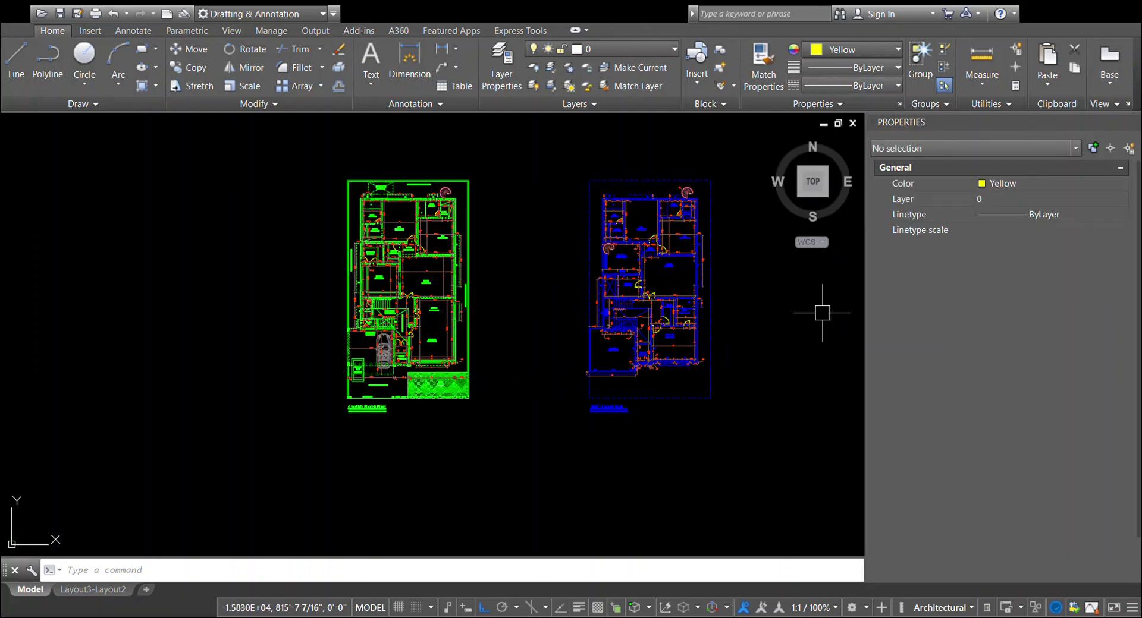
pyautogui.write('blo')
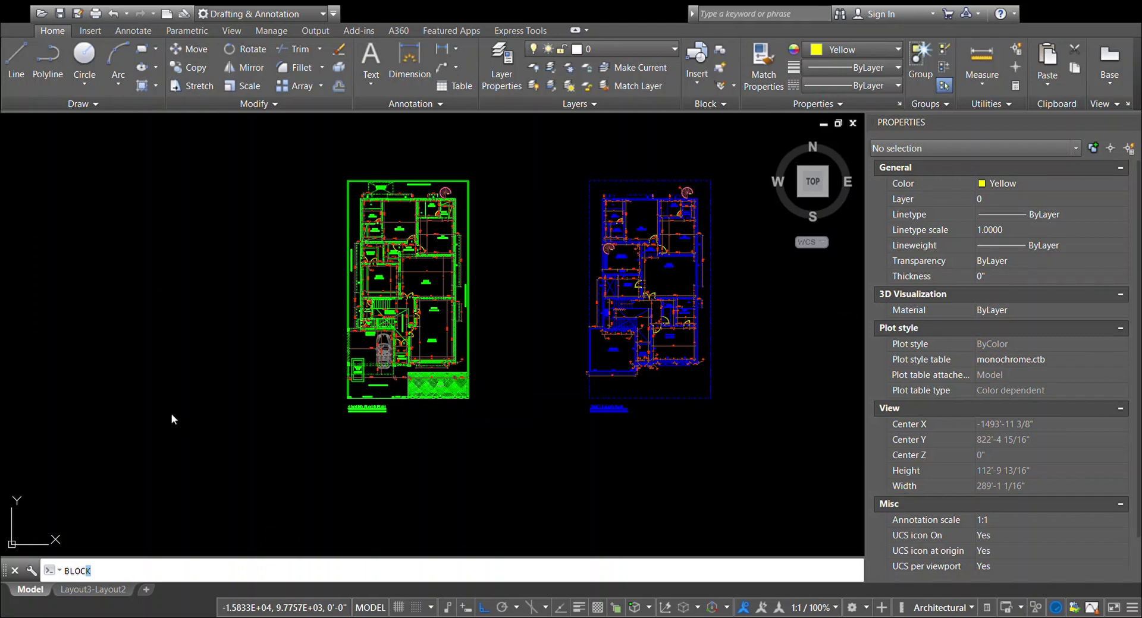
# Step: Turn the whole blue first floor plan into a single block
pyautogui.press('Return')
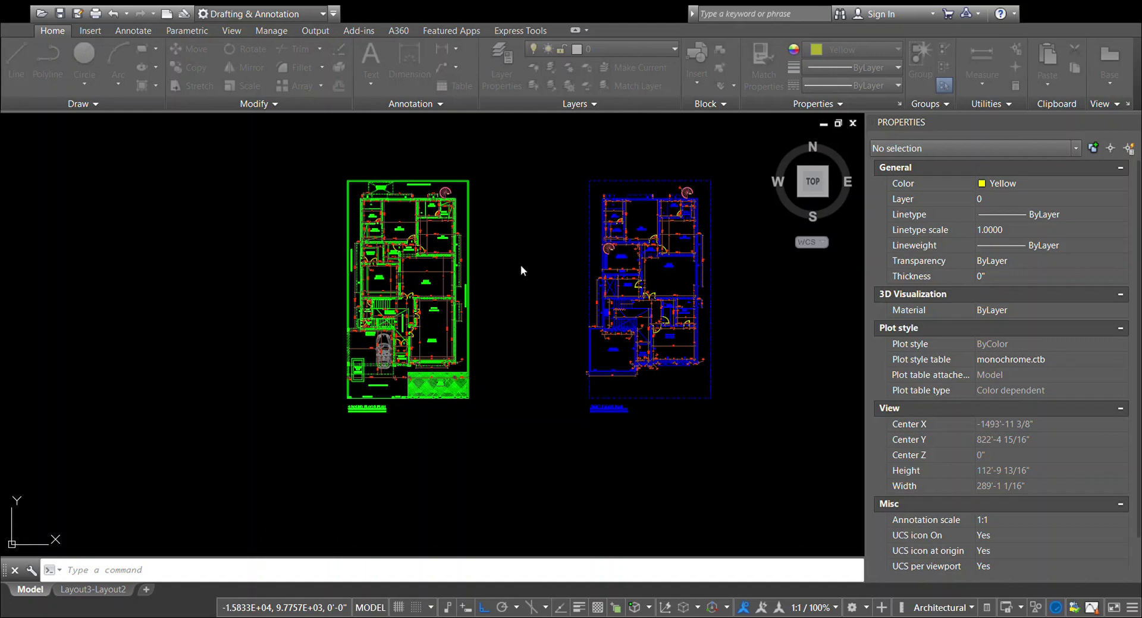
pyautogui.click(749, 160)
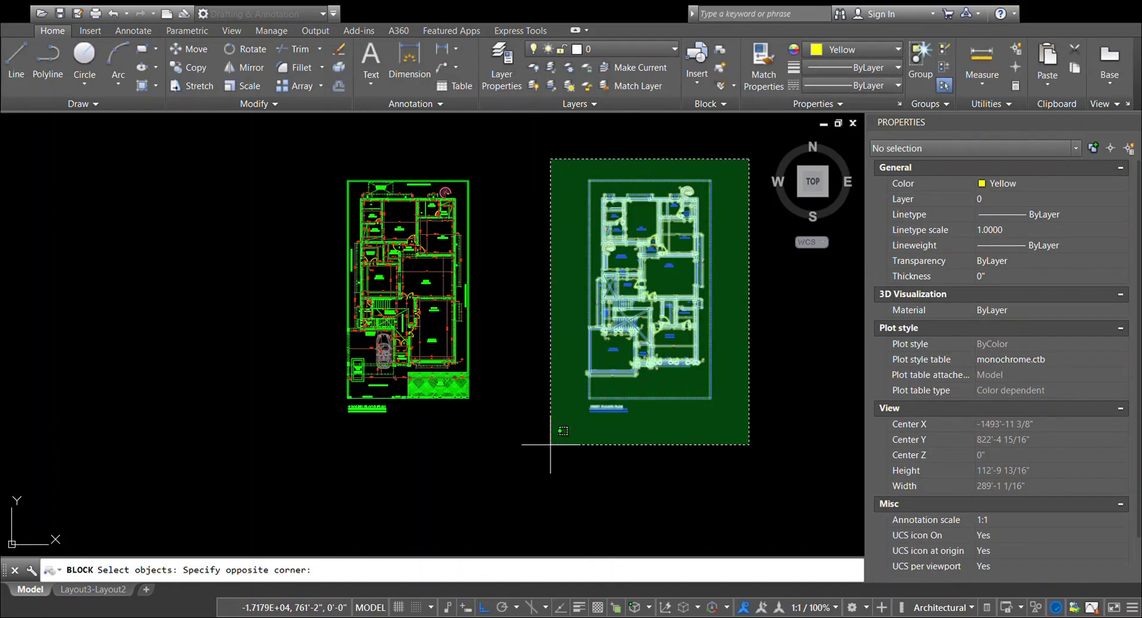
pyautogui.click(550, 444)
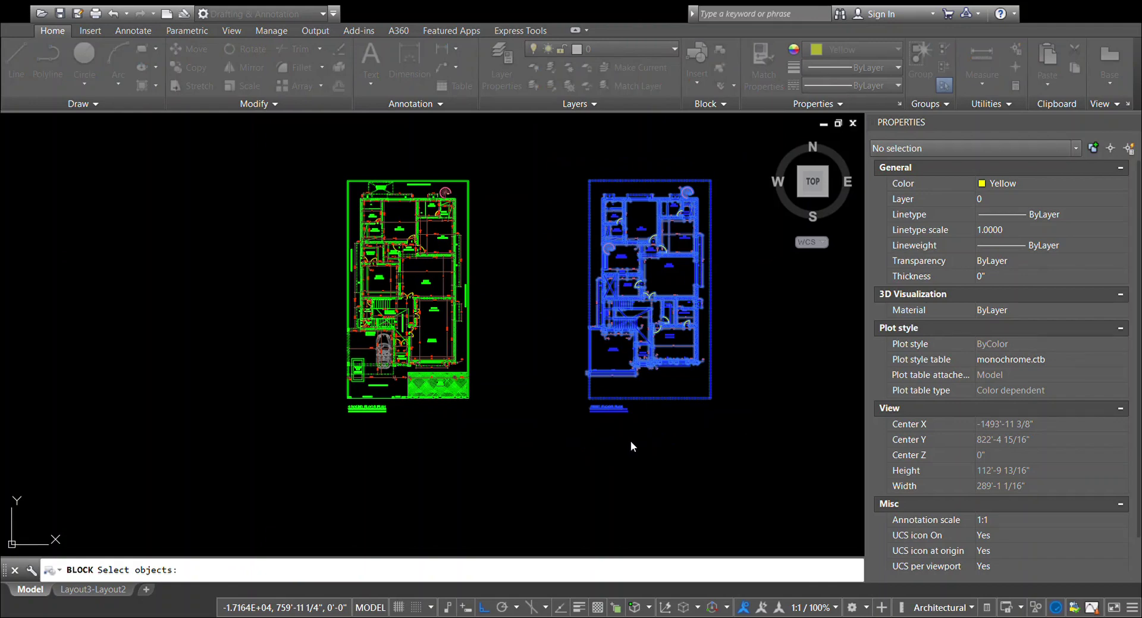
pyautogui.press('Return')
# Step: Confirm that both the blue and green plans are each a single Block Reference
pyautogui.click(603, 196)
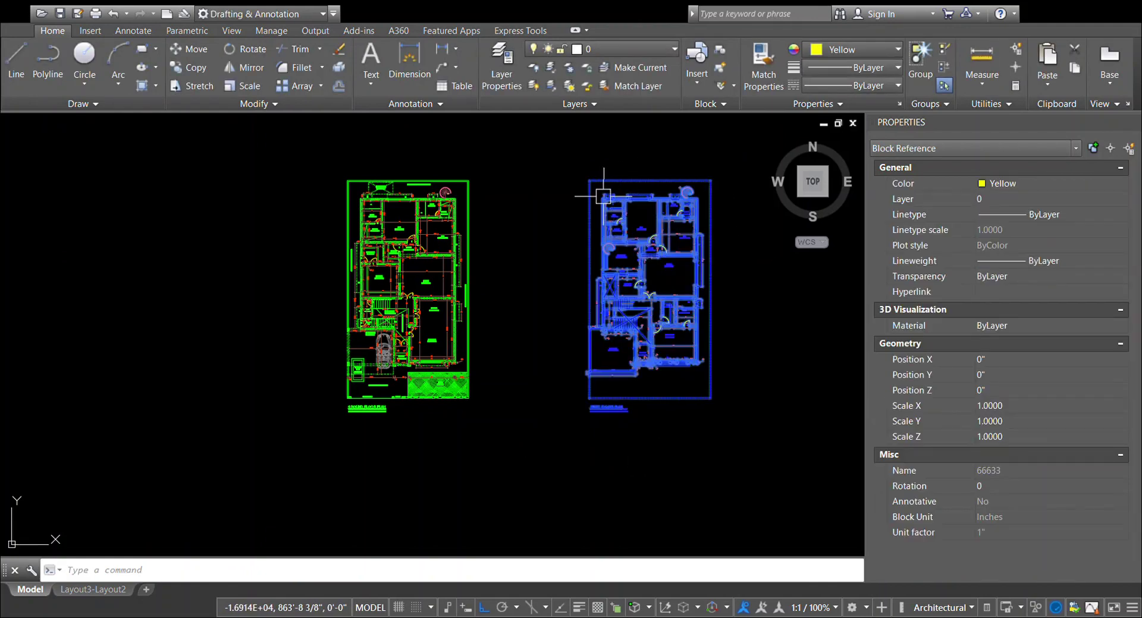
pyautogui.press('Escape')
pyautogui.click(446, 181)
pyautogui.press('Escape')
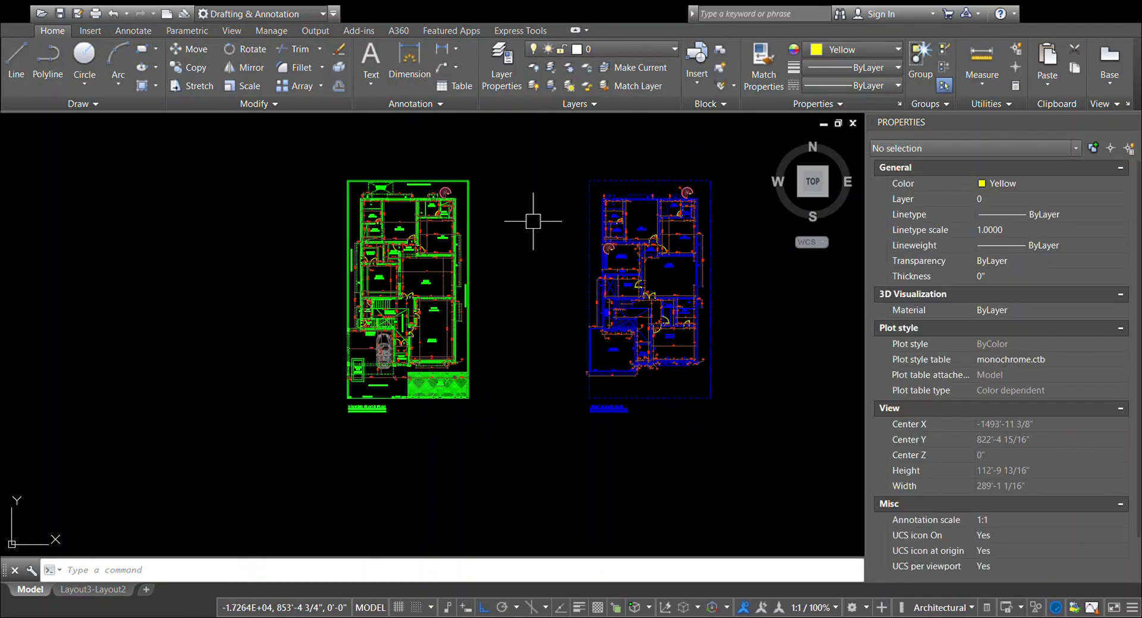
pyautogui.write('a')
# Step: Move the blue first floor block so its corner snaps onto the green plan's top-right corner
pyautogui.press('Return')
pyautogui.click(735, 165)
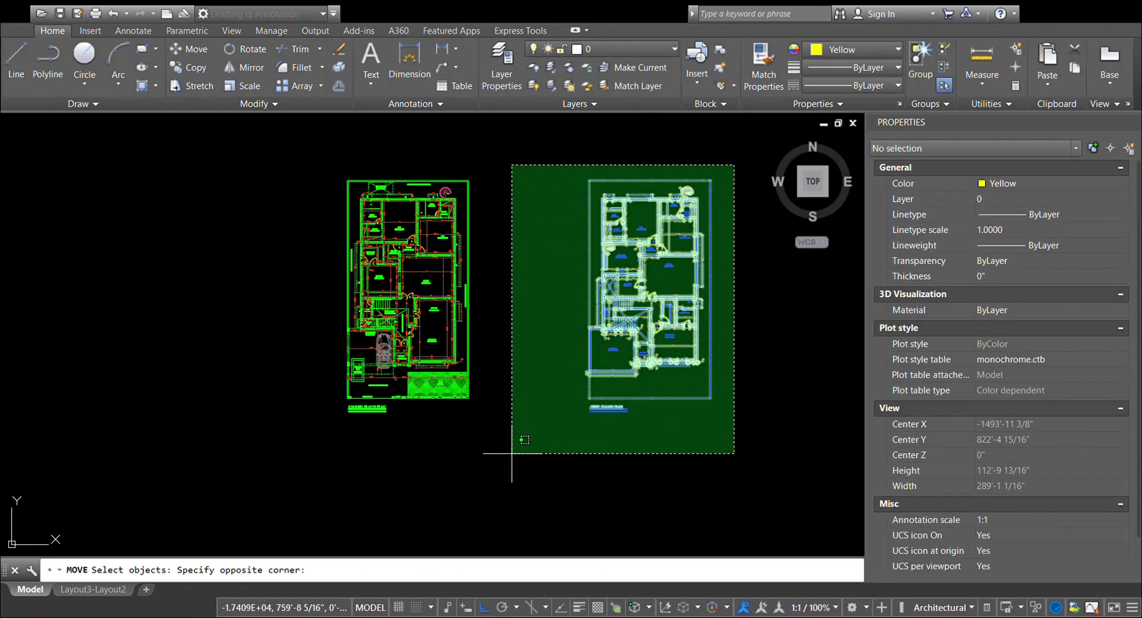
pyautogui.click(493, 485)
pyautogui.scroll(5, 654, 214)
pyautogui.scroll(3, 654, 214)
pyautogui.press('Return')
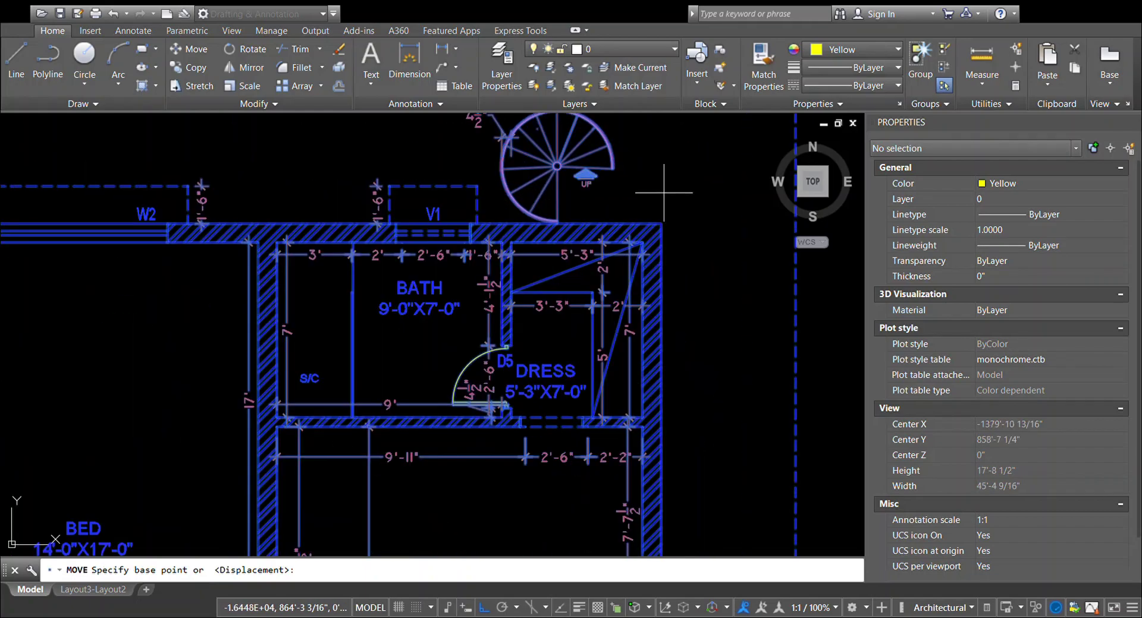
pyautogui.scroll(4, 651, 219)
pyautogui.click(651, 218)
pyautogui.scroll(-3, 713, 202)
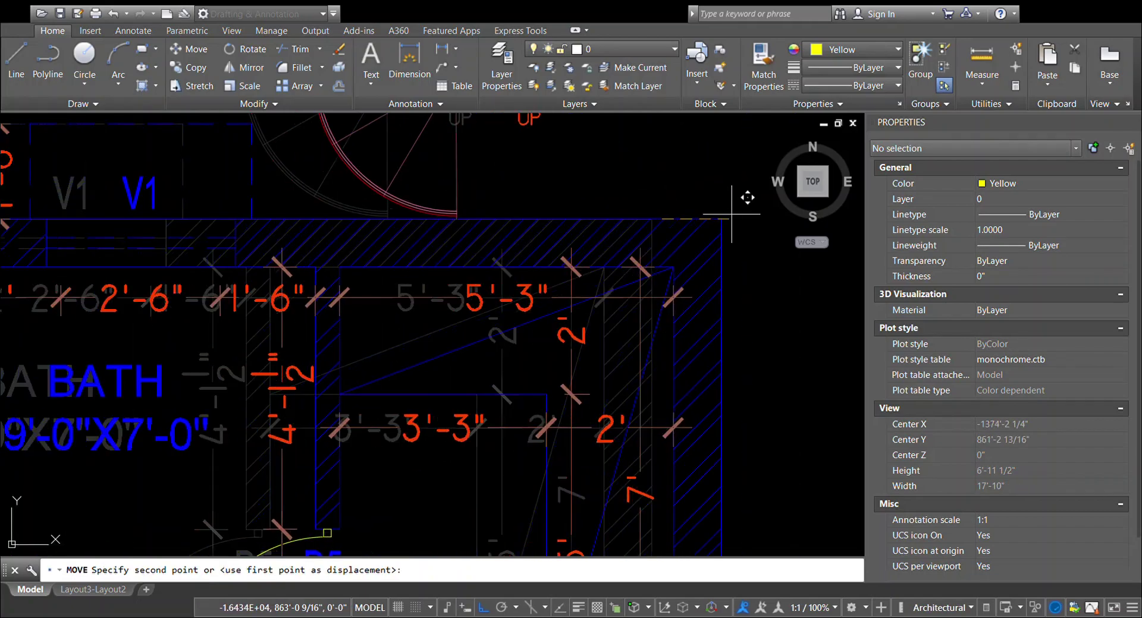
pyautogui.scroll(-4, 713, 220)
pyautogui.scroll(-3, 654, 249)
pyautogui.scroll(5, 360, 213)
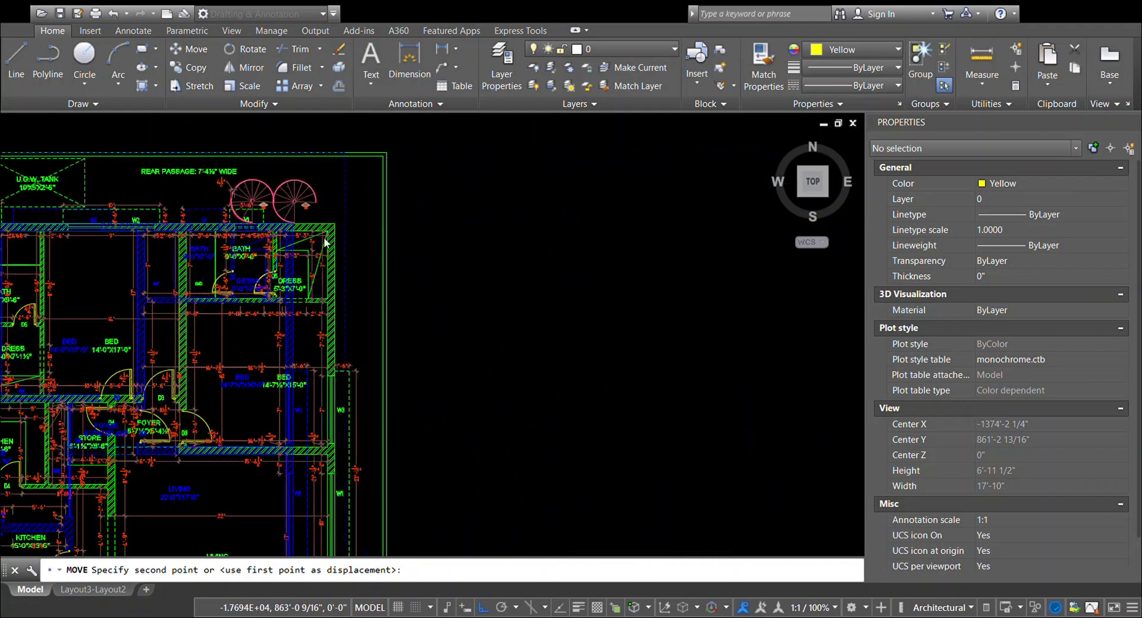
pyautogui.scroll(3, 361, 212)
pyautogui.click(361, 212)
pyautogui.scroll(-5, 381, 250)
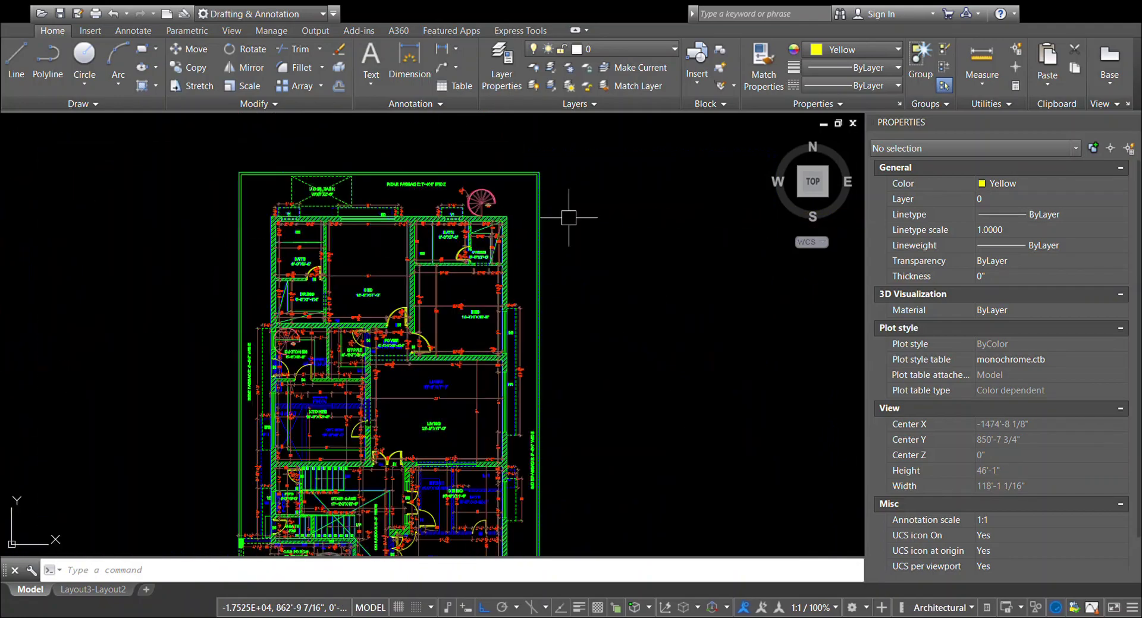
pyautogui.scroll(-2, 553, 247)
pyautogui.scroll(4, 491, 359)
pyautogui.scroll(3, 492, 360)
pyautogui.moveTo(509, 347)
pyautogui.mouseDown(button='middle')
pyautogui.moveTo(514, 247)
pyautogui.moveTo(545, 303)
pyautogui.moveTo(592, 331)
pyautogui.moveTo(577, 240)
pyautogui.moveTo(614, 331)
pyautogui.mouseUp(button='middle')
pyautogui.scroll(-3, 537, 260)
pyautogui.scroll(-2, 543, 299)
pyautogui.scroll(-2, 592, 330)
pyautogui.scroll(4, 553, 322)
pyautogui.scroll(-3, 577, 240)
pyautogui.scroll(1, 577, 240)
pyautogui.scroll(5, 615, 332)
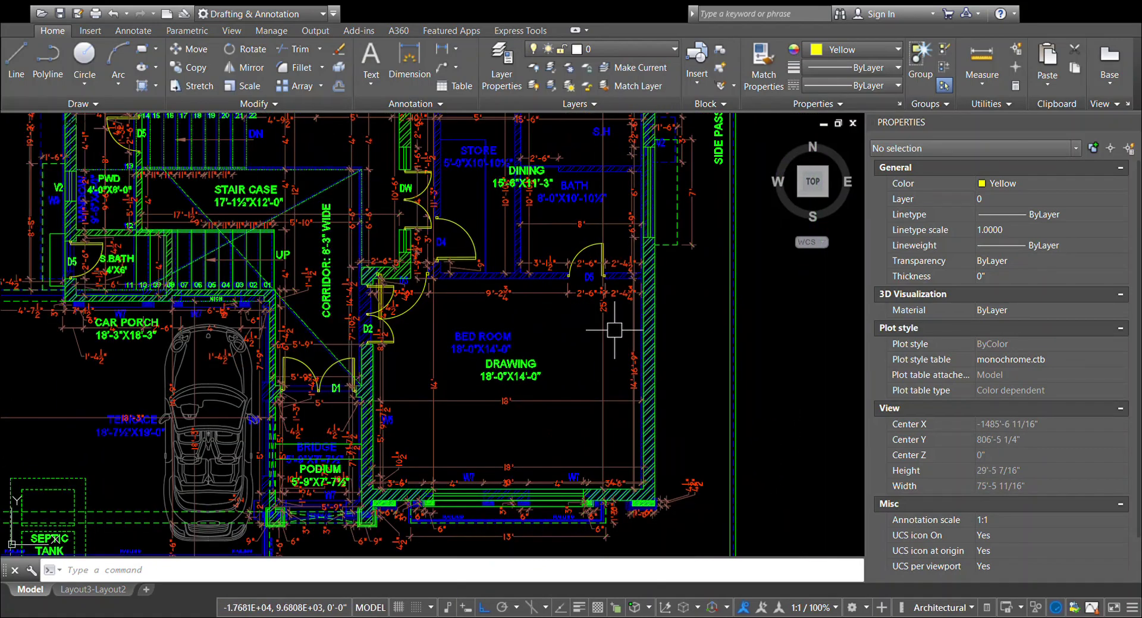
pyautogui.scroll(-2, 629, 362)
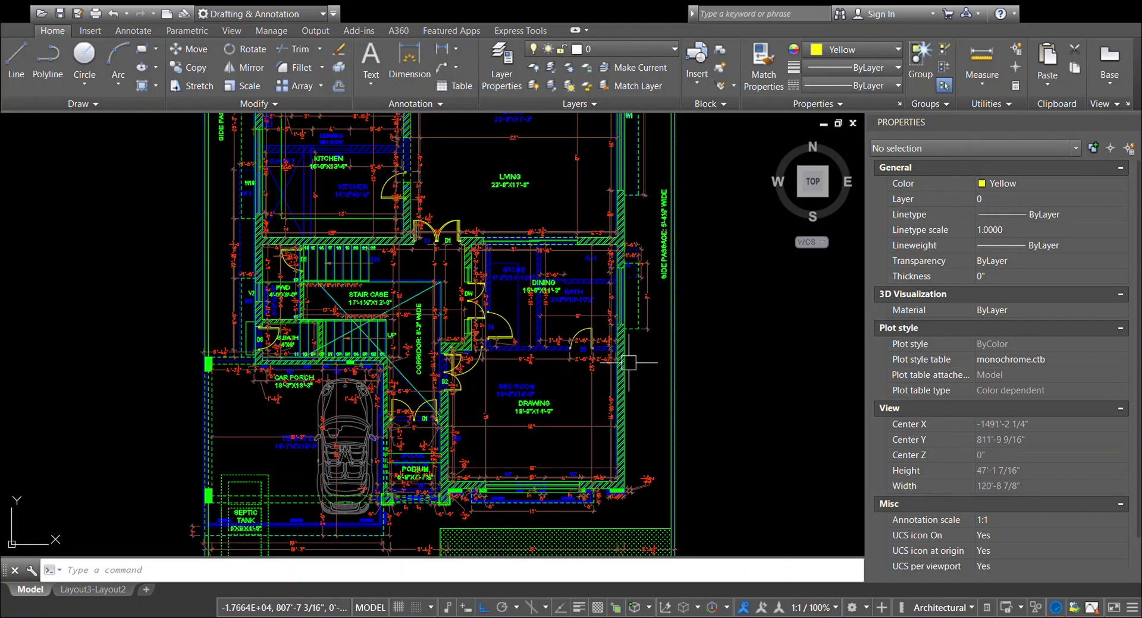
pyautogui.click(671, 224)
pyautogui.press('Escape')
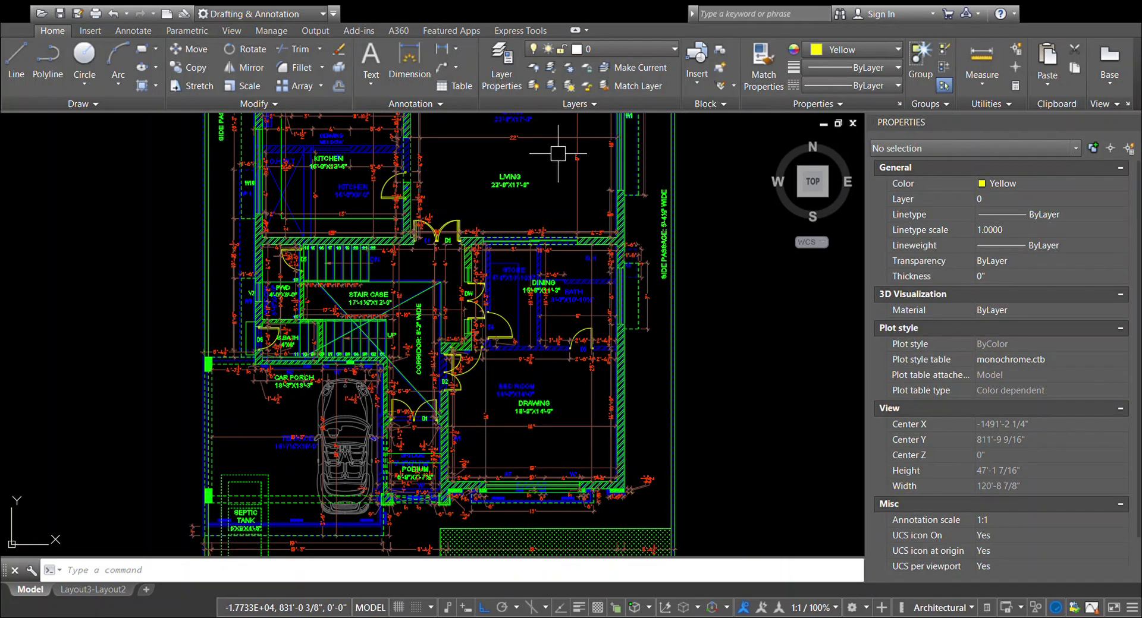
pyautogui.click(580, 177)
pyautogui.press('Escape')
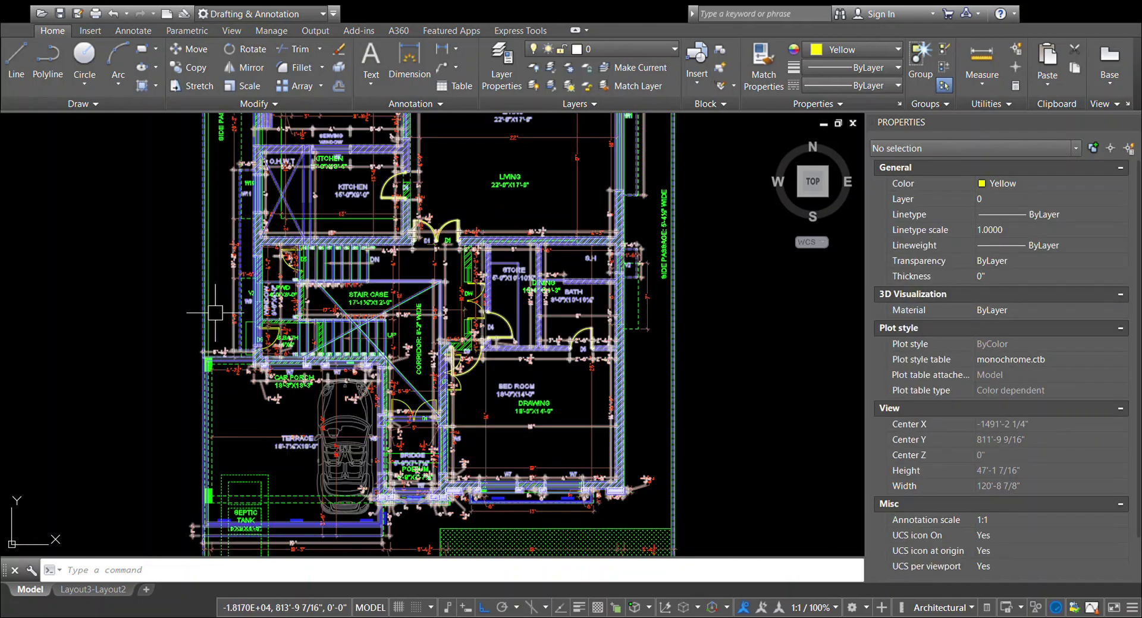
pyautogui.scroll(2, 231, 284)
pyautogui.press('Escape')
pyautogui.scroll(-3, 396, 319)
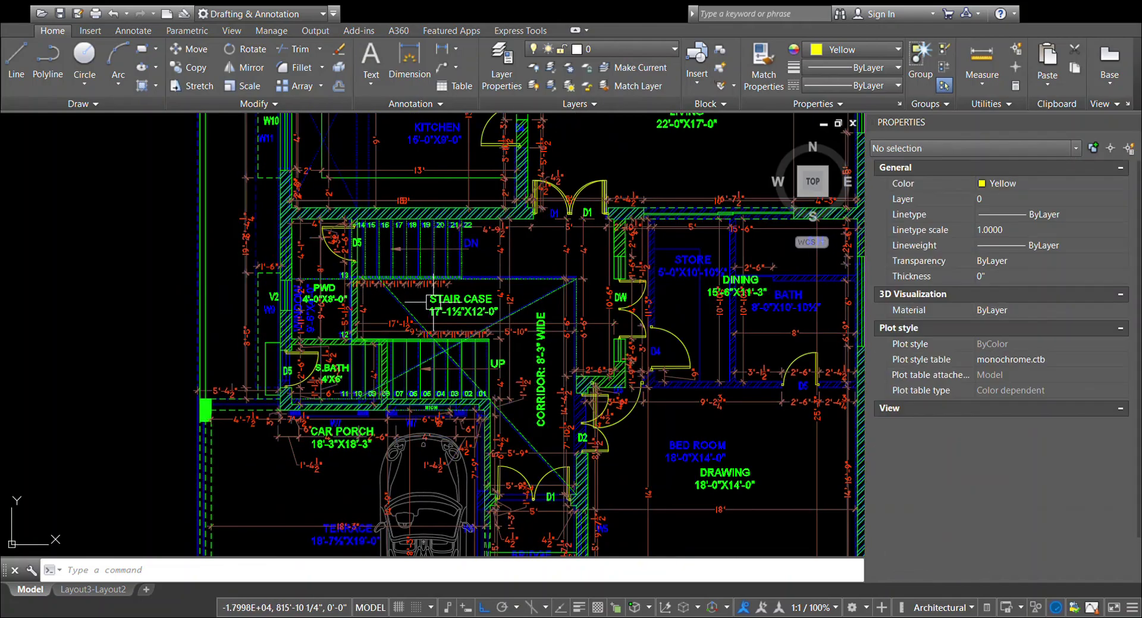
pyautogui.moveTo(419, 148); pyautogui.dragTo(403, 280, button='middle')
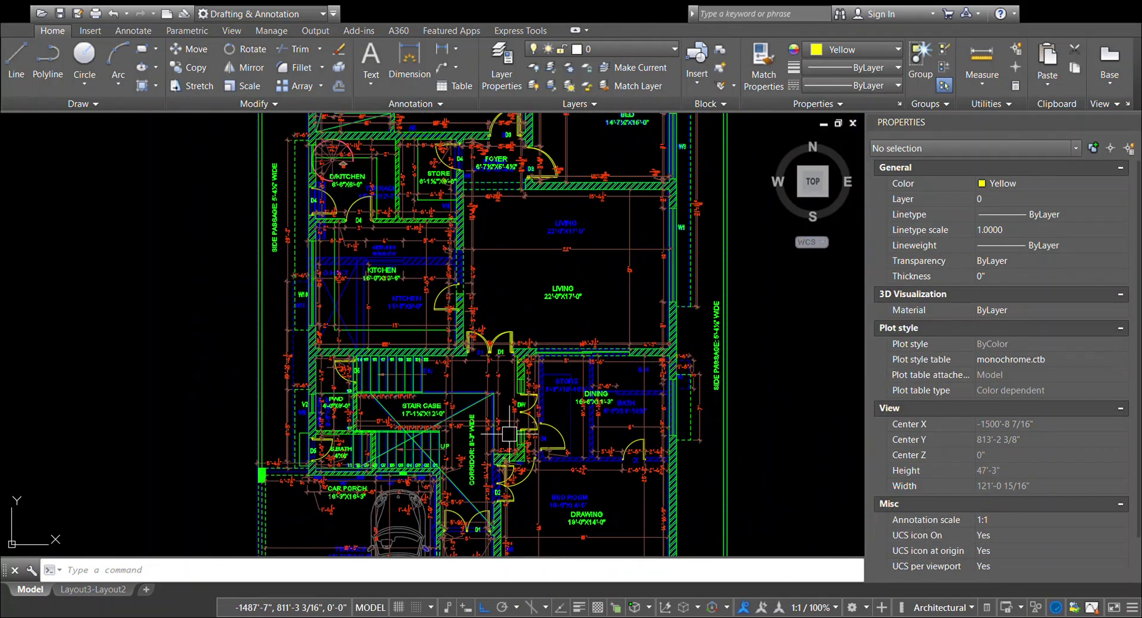
pyautogui.scroll(3, 403, 280)
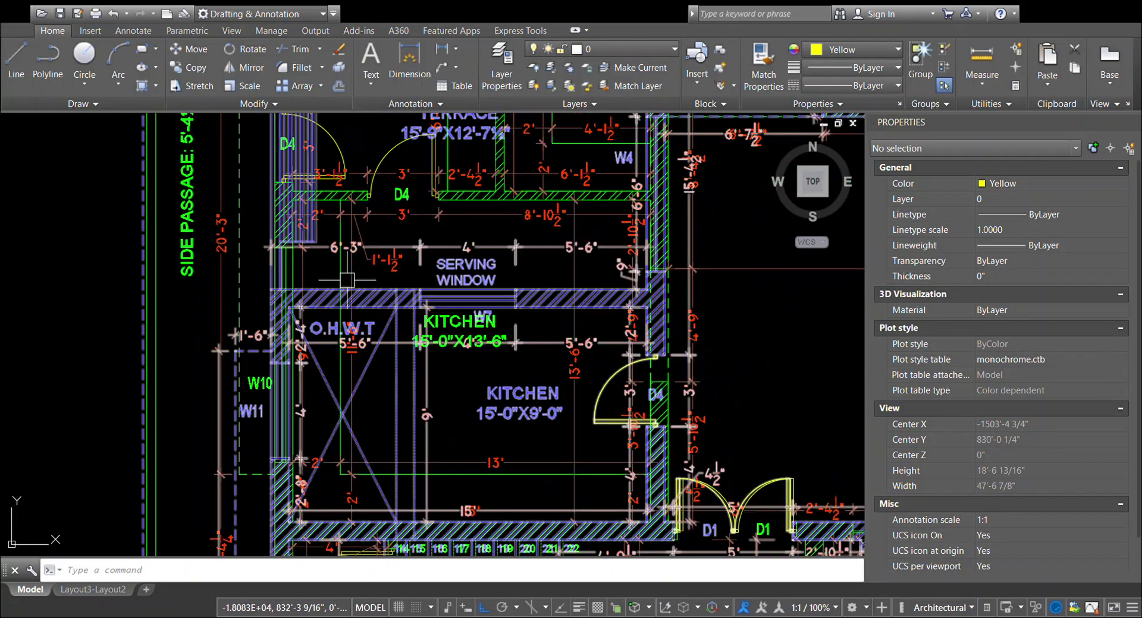
pyautogui.scroll(-3, 386, 288)
pyautogui.moveTo(517, 90); pyautogui.dragTo(515, 204, button='middle')
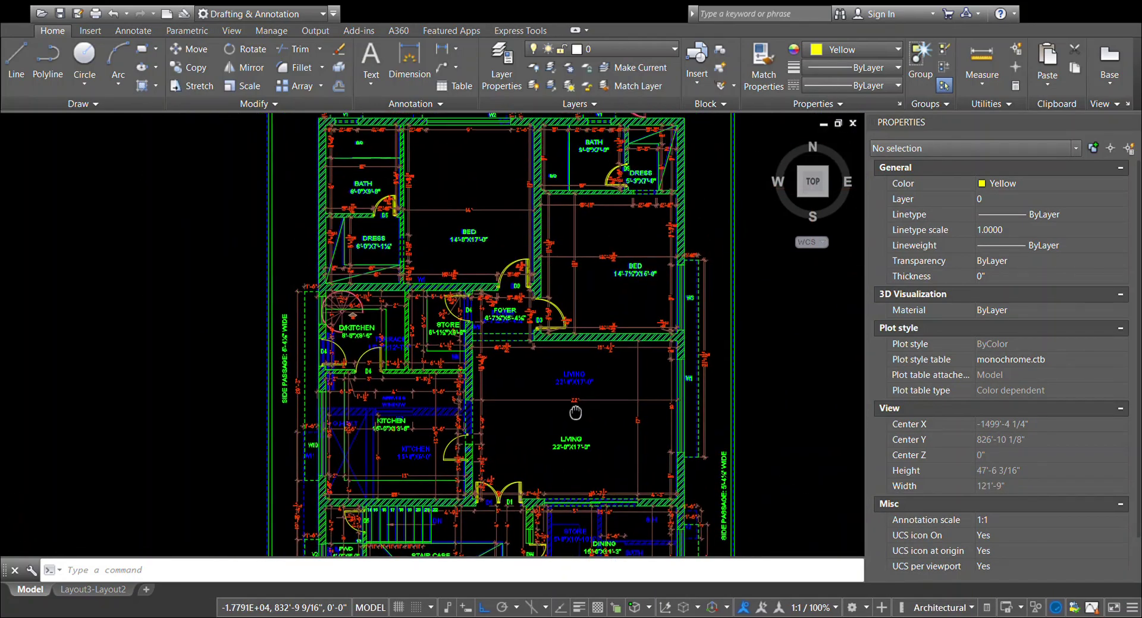
pyautogui.scroll(4, 509, 209)
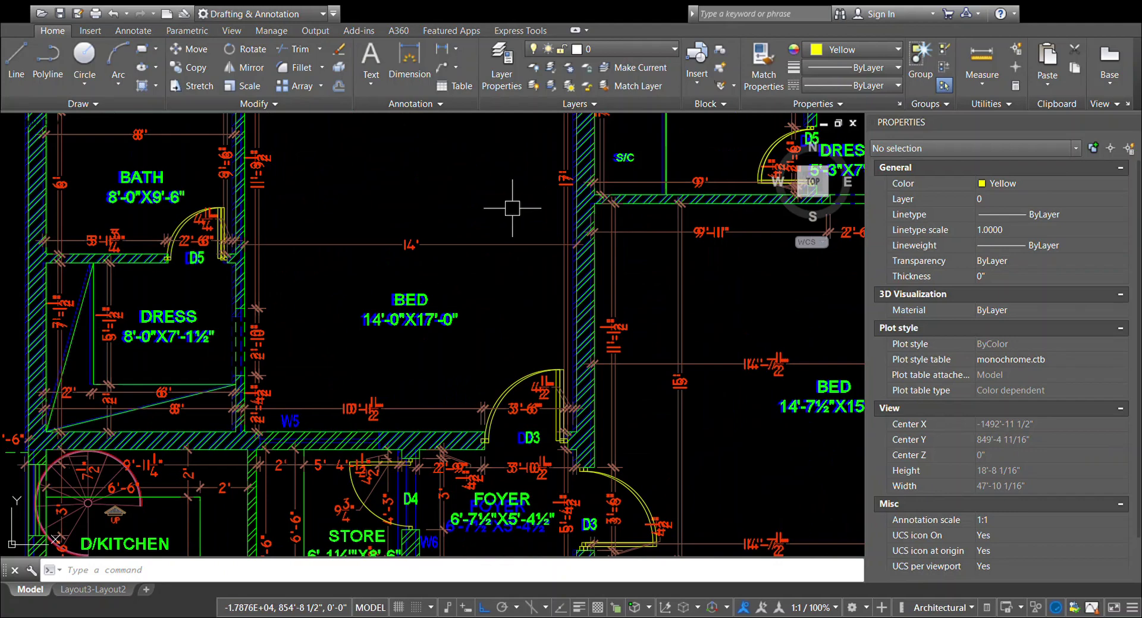
pyautogui.scroll(-2, 499, 208)
pyautogui.scroll(-2, 452, 205)
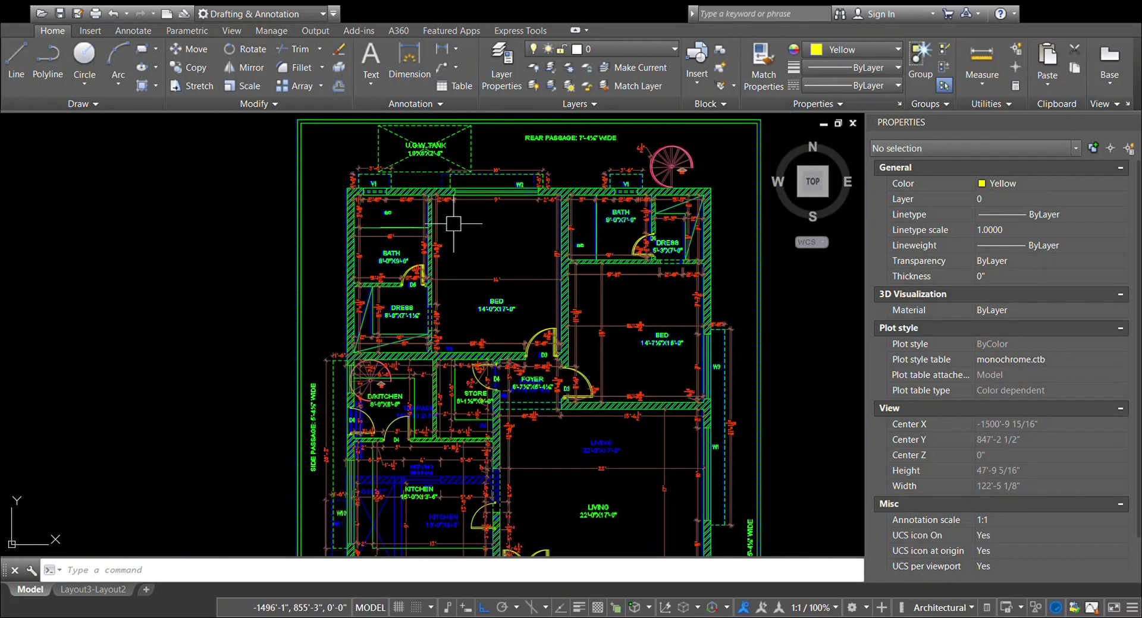
pyautogui.scroll(2, 453, 223)
pyautogui.scroll(-2, 443, 214)
pyautogui.moveTo(473, 291); pyautogui.dragTo(447, 183, button='middle')
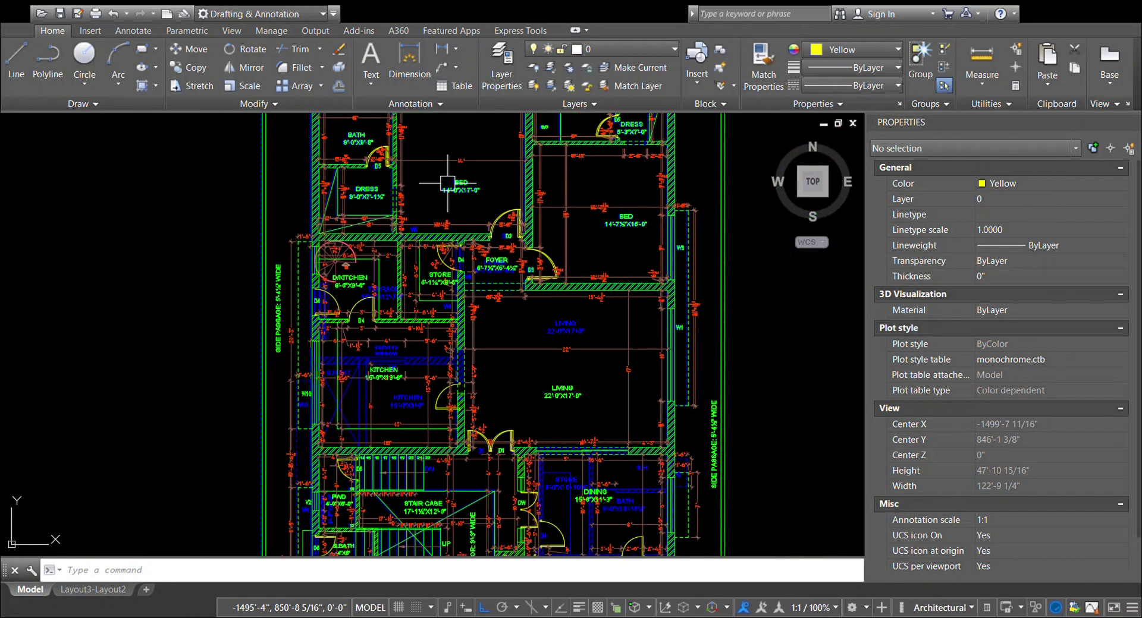
pyautogui.moveTo(544, 517)
pyautogui.mouseDown(button='middle')
pyautogui.moveTo(518, 322)
pyautogui.moveTo(499, 331)
pyautogui.mouseUp(button='middle')
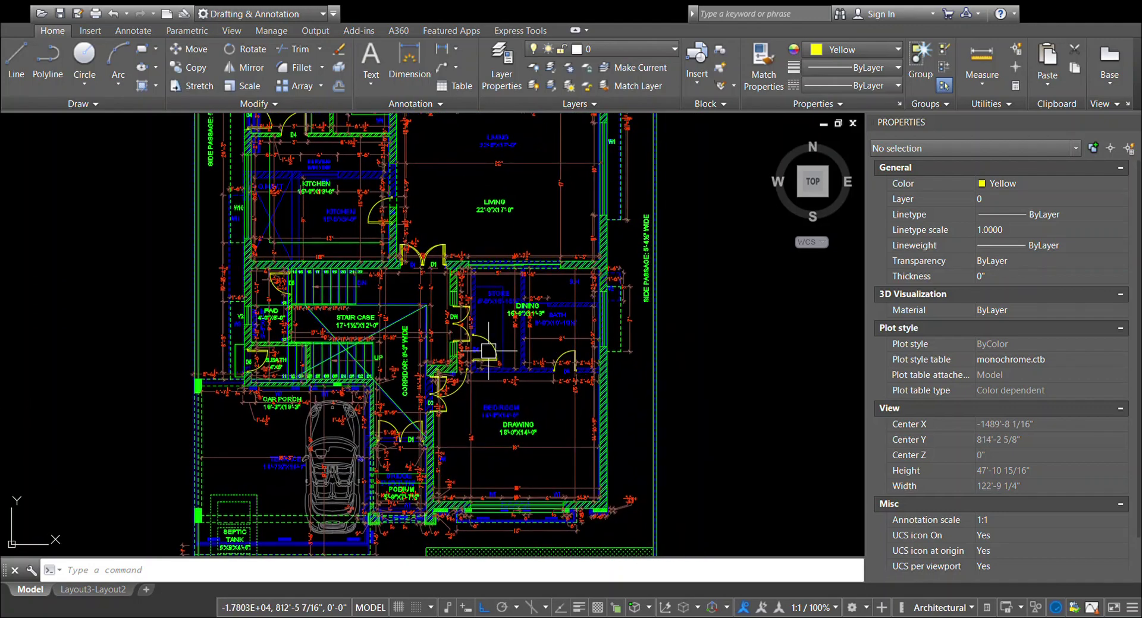
pyautogui.scroll(-2, 535, 321)
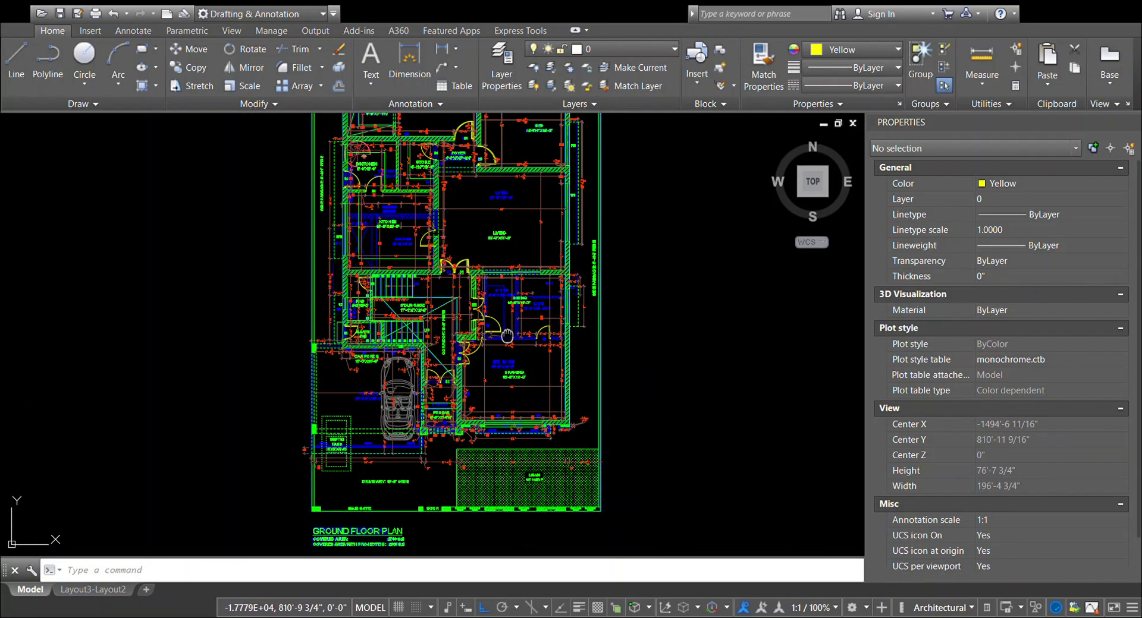
pyautogui.moveTo(546, 398)
pyautogui.mouseDown(button='middle')
pyautogui.moveTo(557, 349)
pyautogui.moveTo(577, 369)
pyautogui.mouseUp(button='middle')
pyautogui.scroll(8, 434, 232)
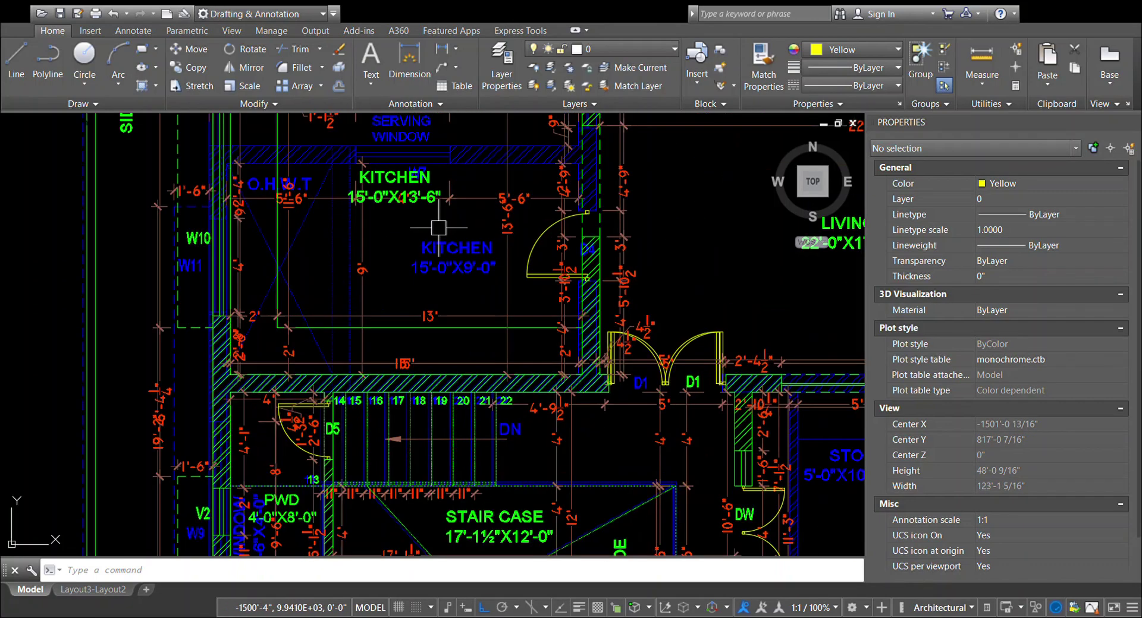
pyautogui.scroll(1, 426, 225)
pyautogui.moveTo(447, 237); pyautogui.dragTo(473, 307, button='middle')
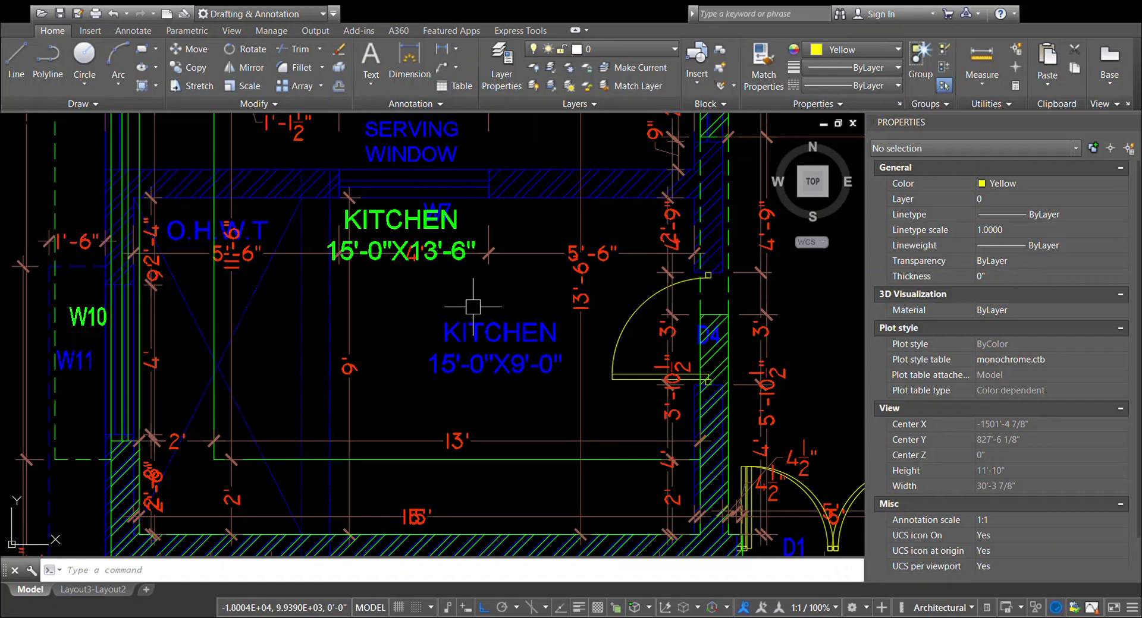
pyautogui.scroll(-3, 476, 308)
pyautogui.scroll(-3, 497, 311)
pyautogui.scroll(-3, 512, 327)
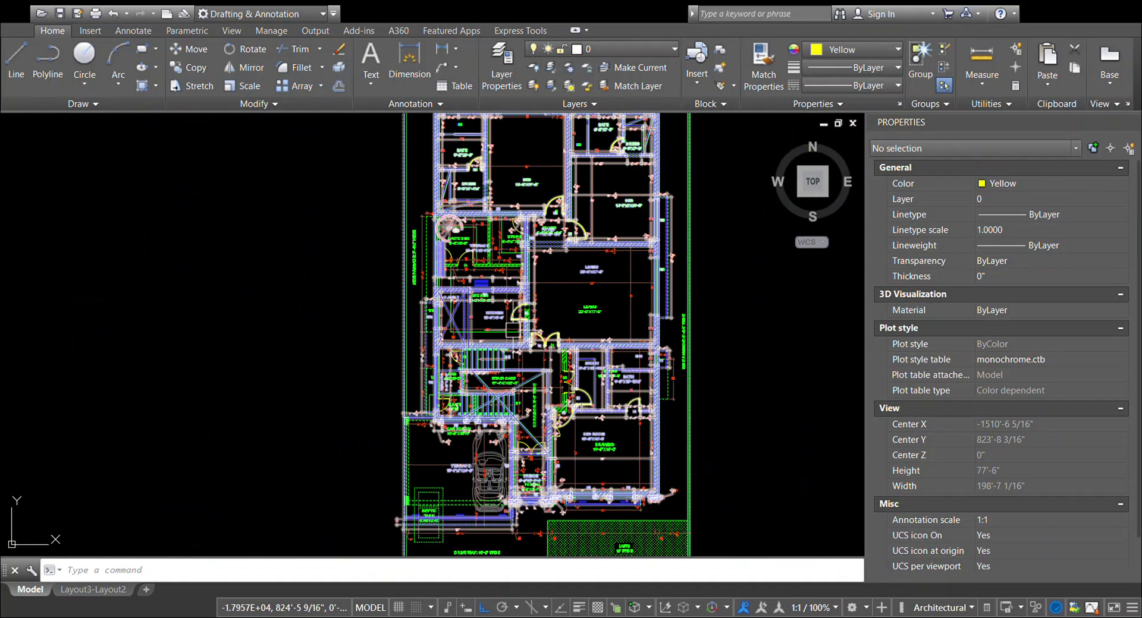
pyautogui.moveTo(512, 330); pyautogui.dragTo(497, 361, button='middle')
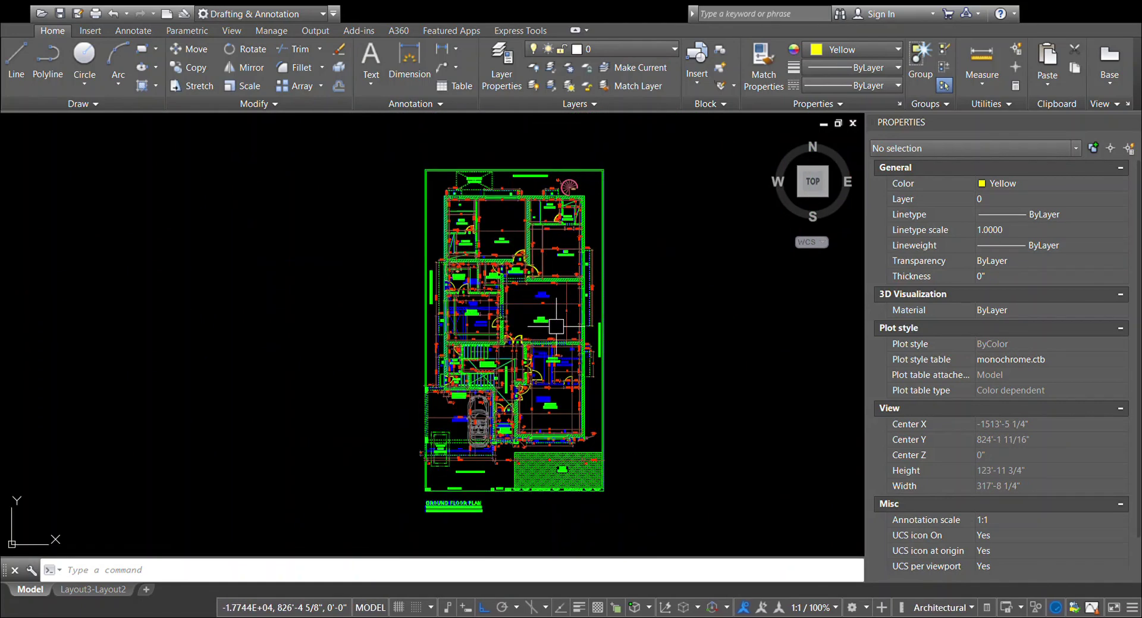
pyautogui.moveTo(497, 361); pyautogui.dragTo(473, 339, button='middle')
pyautogui.scroll(2, 529, 293)
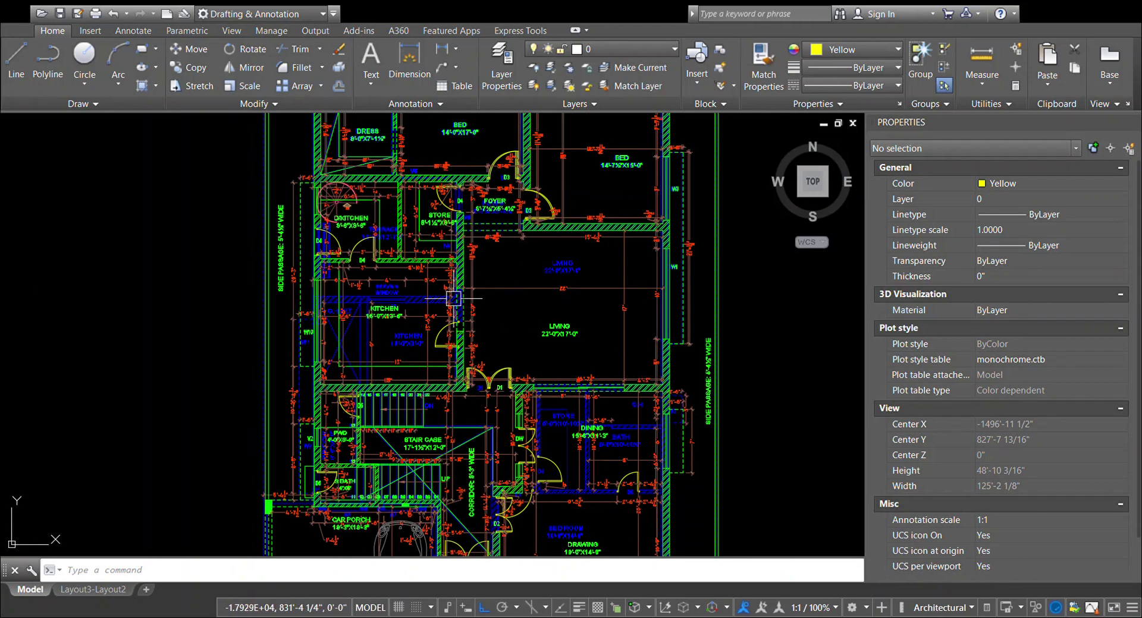
pyautogui.moveTo(454, 298); pyautogui.dragTo(602, 400, button='middle')
pyautogui.scroll(-1, 529, 303)
pyautogui.scroll(-1, 468, 304)
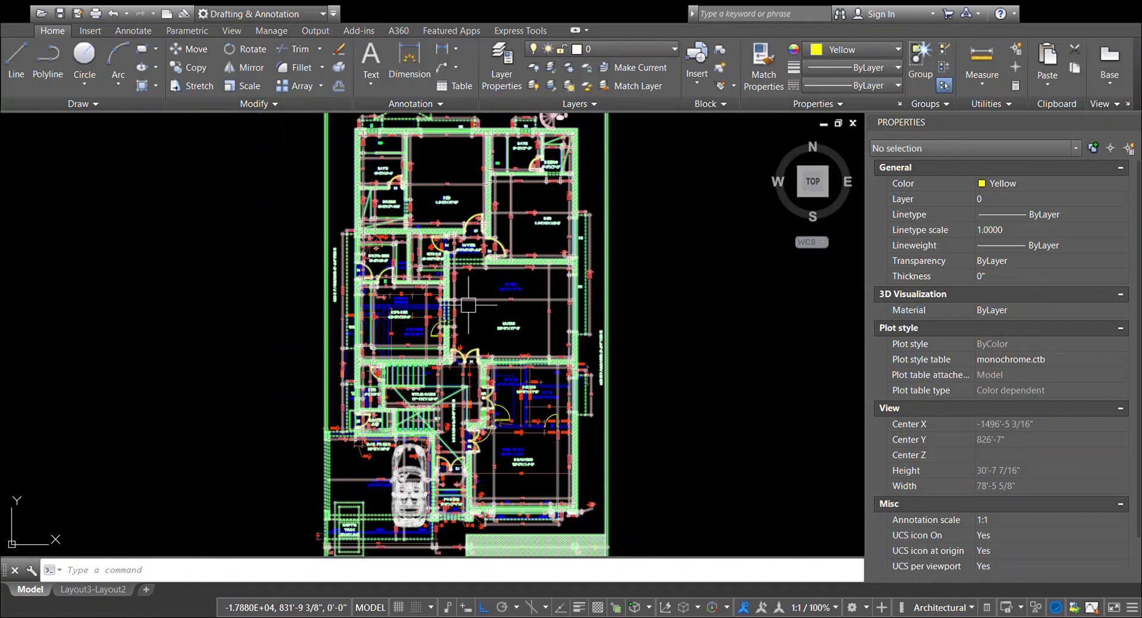
# Step: Move the blue first floor block off the green plan to sit beside it
pyautogui.write('m')
pyautogui.press('Return')
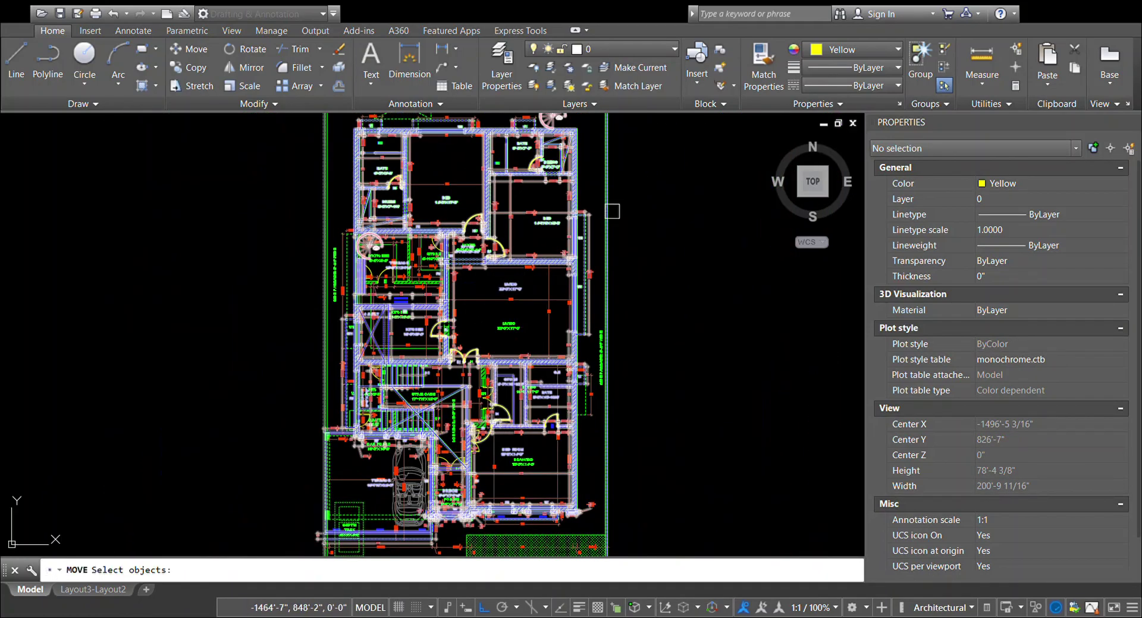
pyautogui.click(612, 209)
pyautogui.press('Return')
pyautogui.click(601, 204)
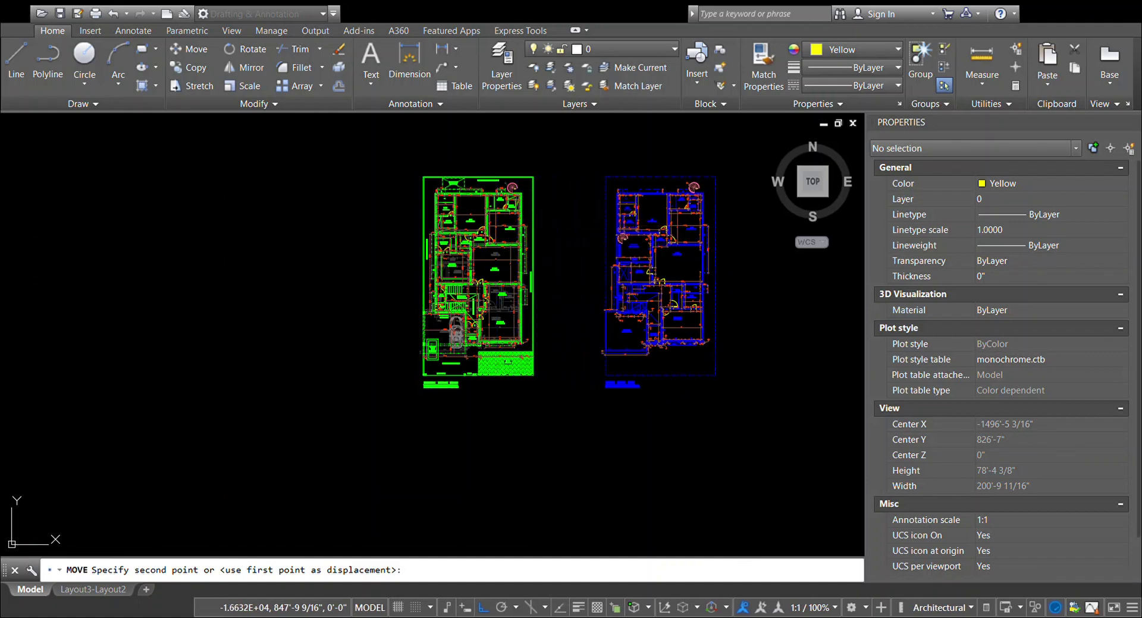
pyautogui.click(750, 256)
pyautogui.press('Return')
pyautogui.press('Escape')
# Step: Reframe both plans in the view and start another MOVE command
pyautogui.scroll(4, 450, 349)
pyautogui.scroll(1, 450, 350)
pyautogui.scroll(-3, 450, 349)
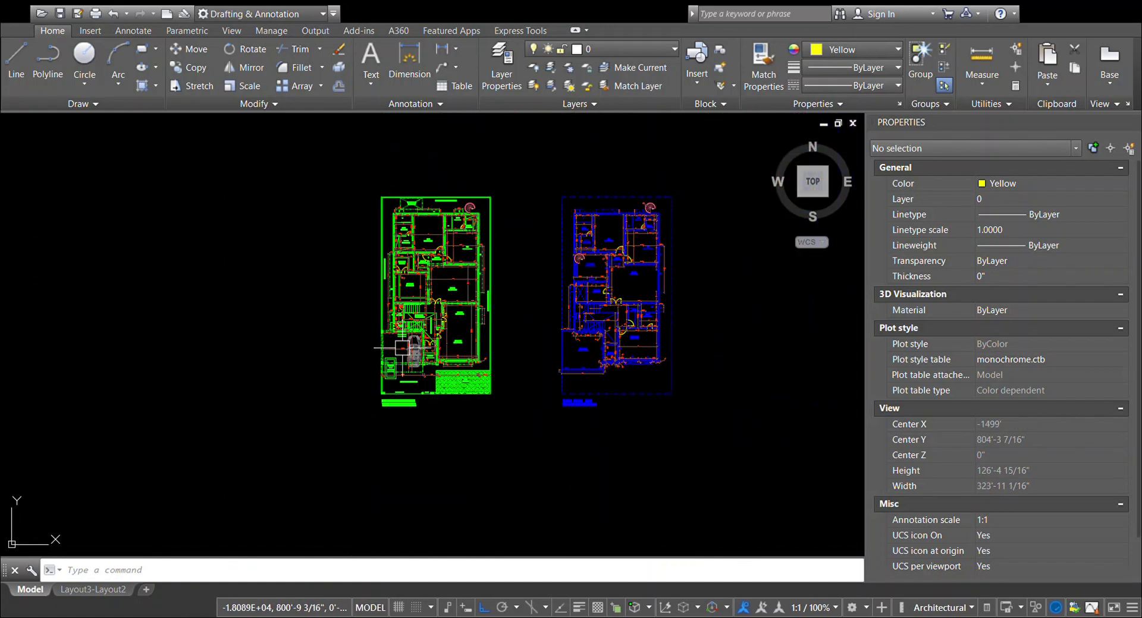
pyautogui.scroll(1, 599, 345)
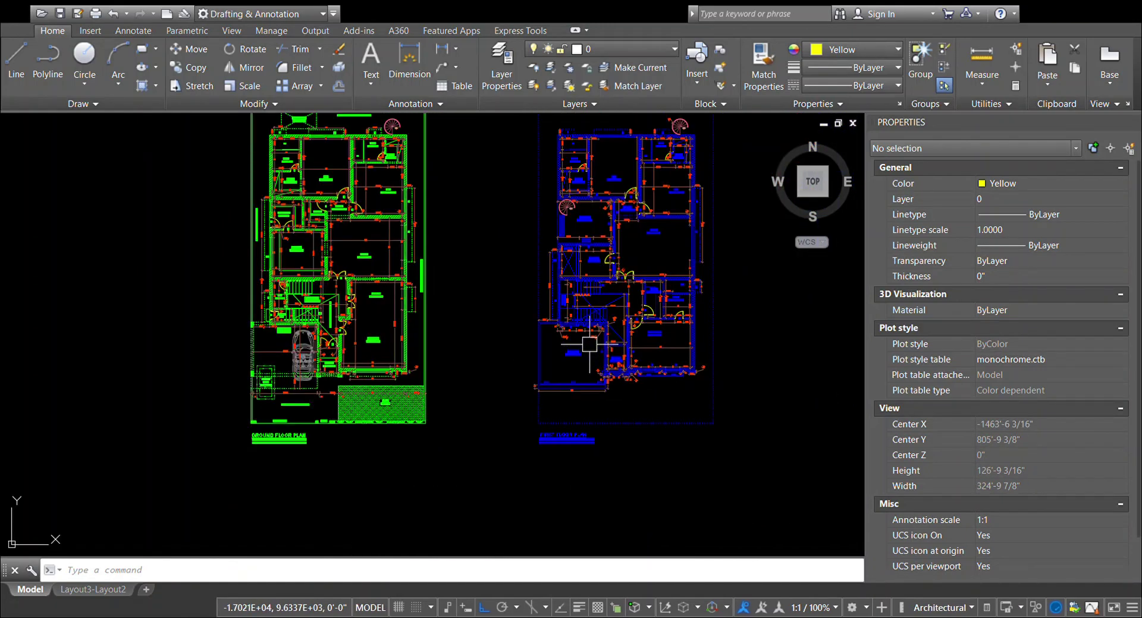
pyautogui.moveTo(425, 291); pyautogui.dragTo(446, 314, button='middle')
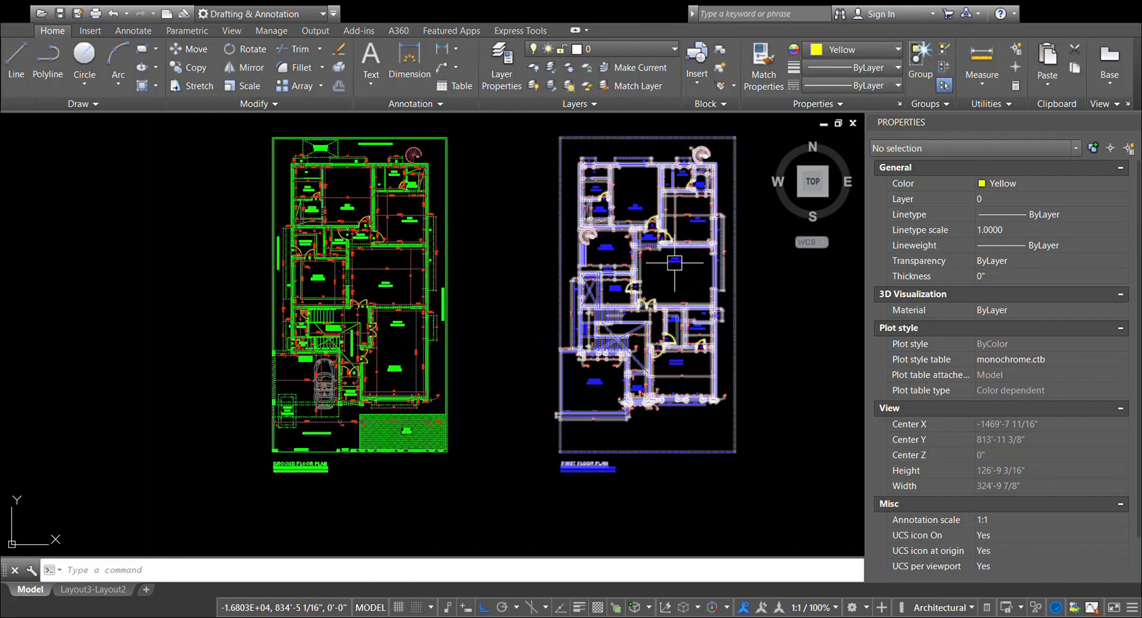
pyautogui.scroll(4, 586, 485)
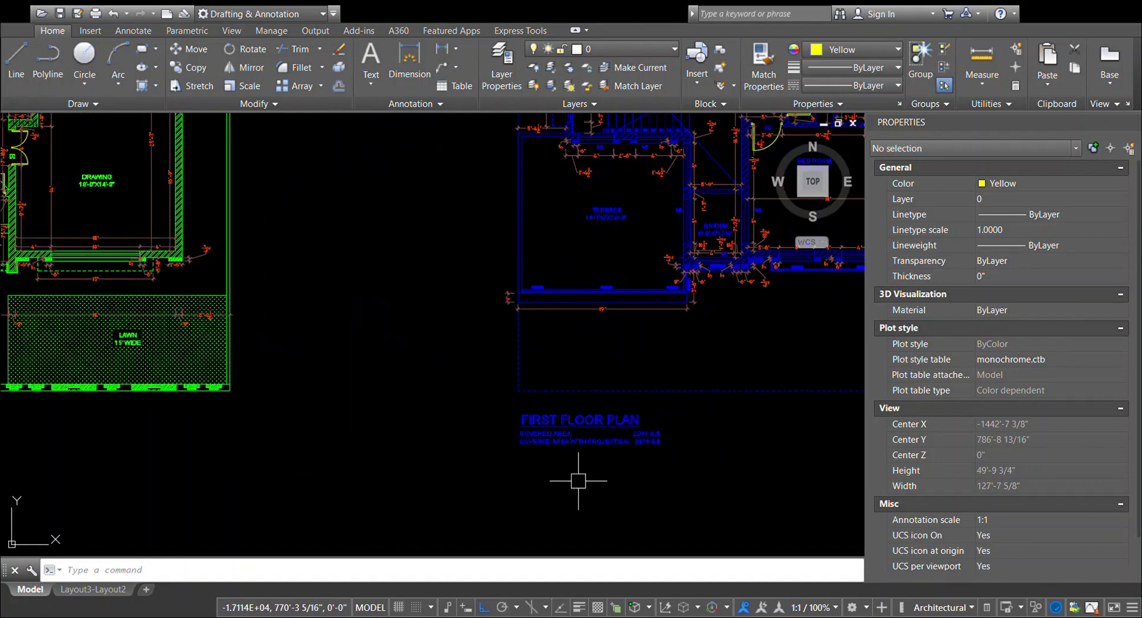
pyautogui.write('m')
pyautogui.press('space')
pyautogui.scroll(-3, 574, 478)
# Step: Move the blue plan back onto the green plan, snapping its top-right outer wall corner to the matching corner
pyautogui.scroll(-1, 574, 478)
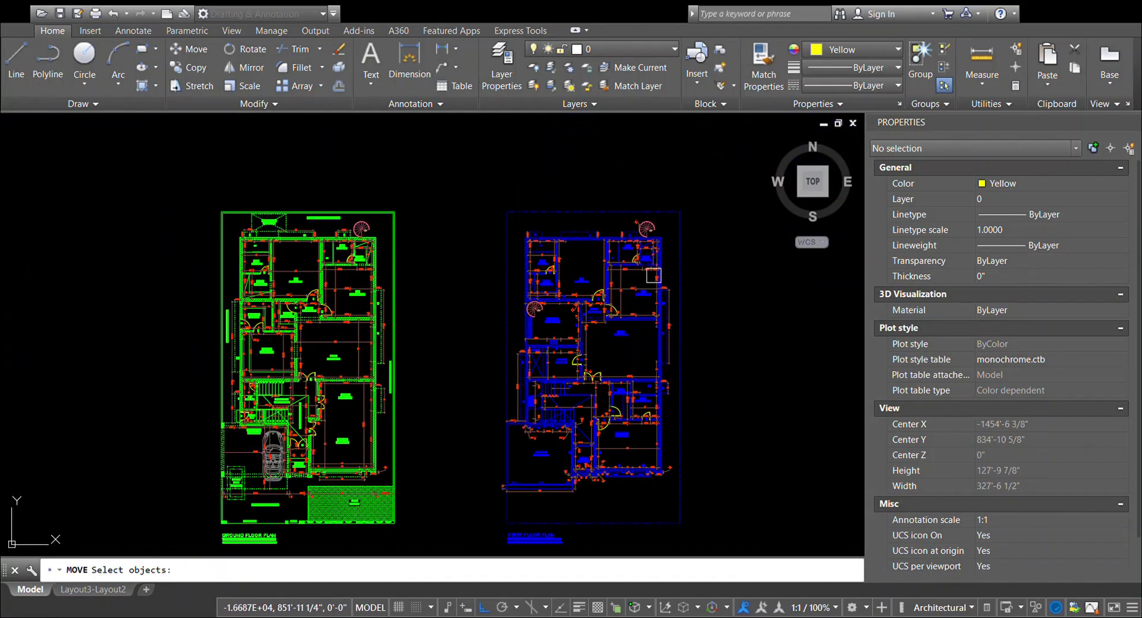
pyautogui.click(711, 210)
pyautogui.click(666, 235)
pyautogui.scroll(5, 665, 235)
pyautogui.press('space')
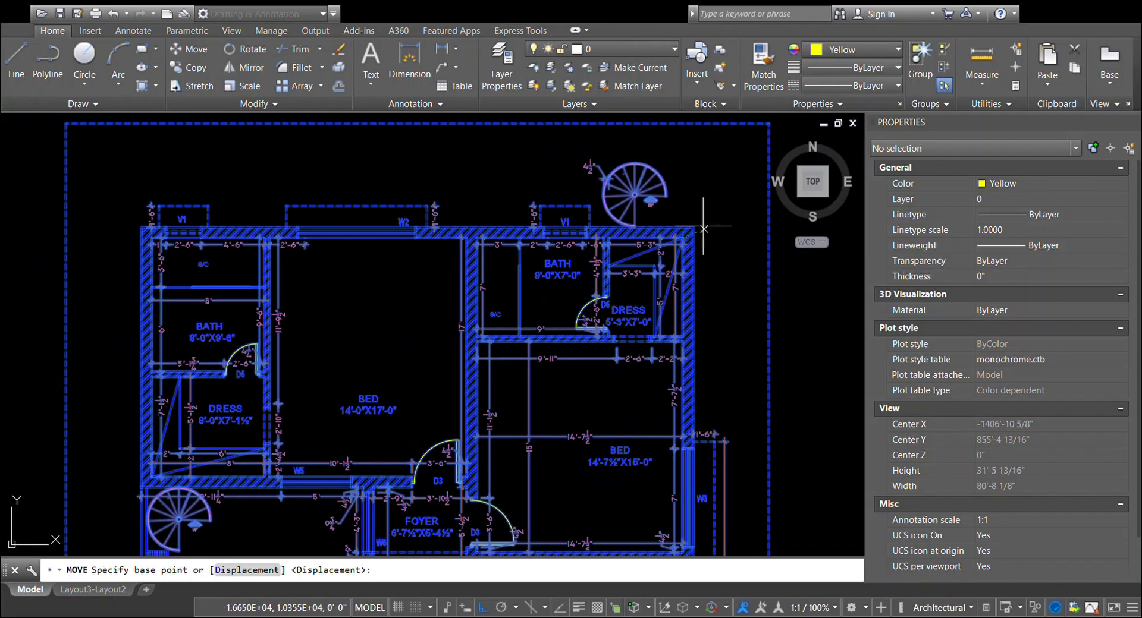
pyautogui.click(693, 226)
pyautogui.scroll(-2, 535, 226)
pyautogui.scroll(-2, 637, 205)
pyautogui.scroll(3, 639, 214)
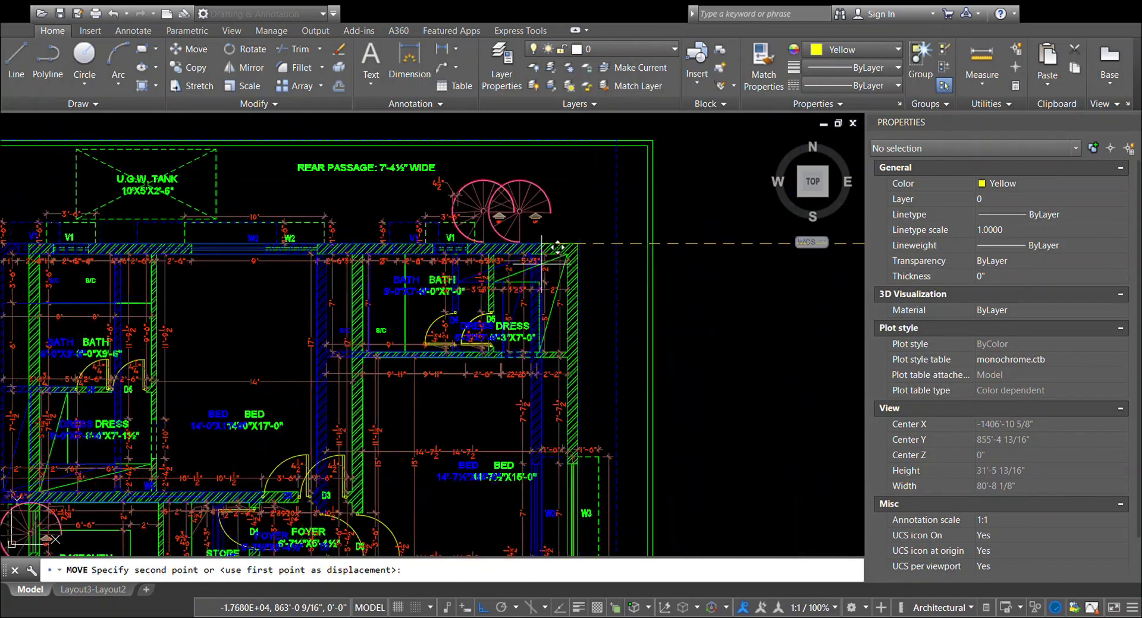
pyautogui.scroll(2, 641, 216)
pyautogui.click(597, 233)
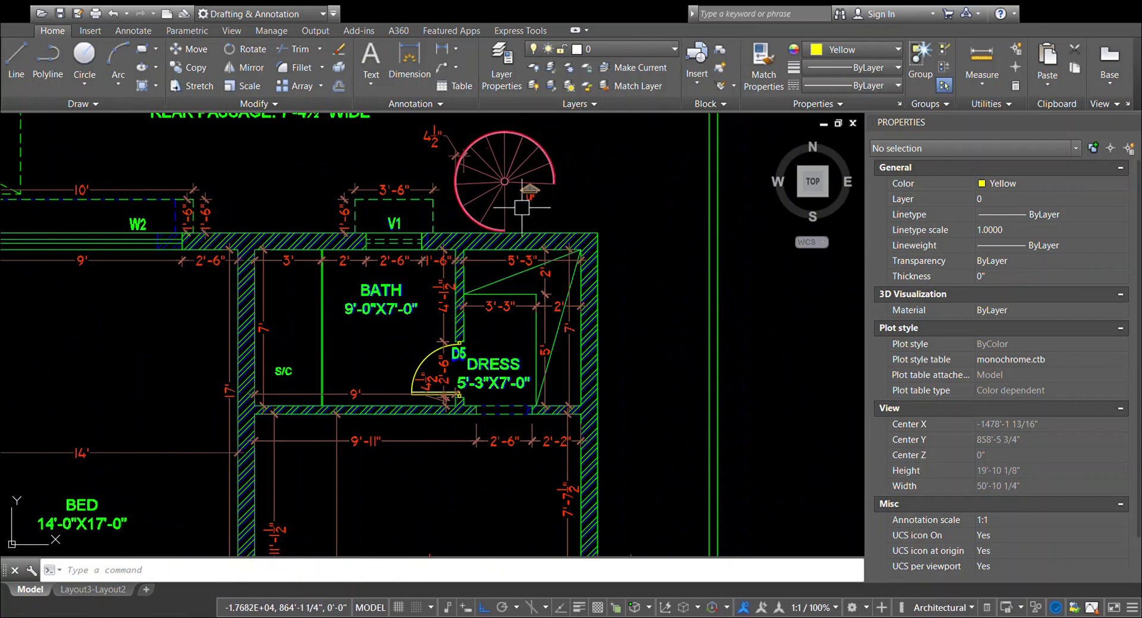
pyautogui.scroll(-4, 526, 206)
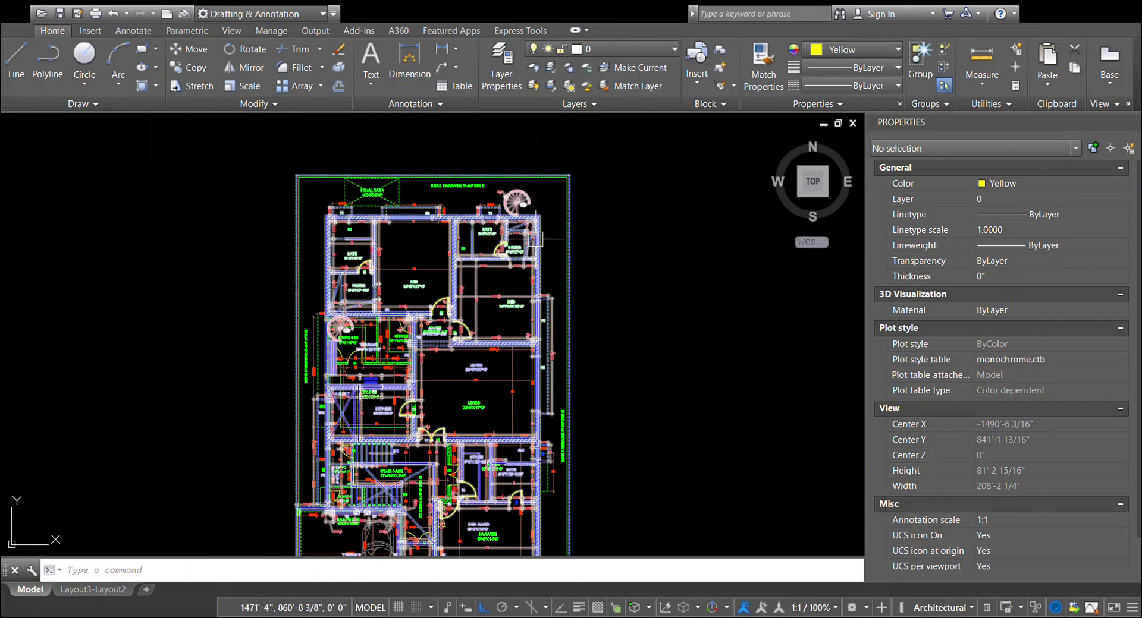
# Step: Zoom into the kitchen area of the overlaid plans to examine its walls
pyautogui.scroll(2, 428, 333)
pyautogui.scroll(2, 429, 333)
pyautogui.scroll(3, 476, 297)
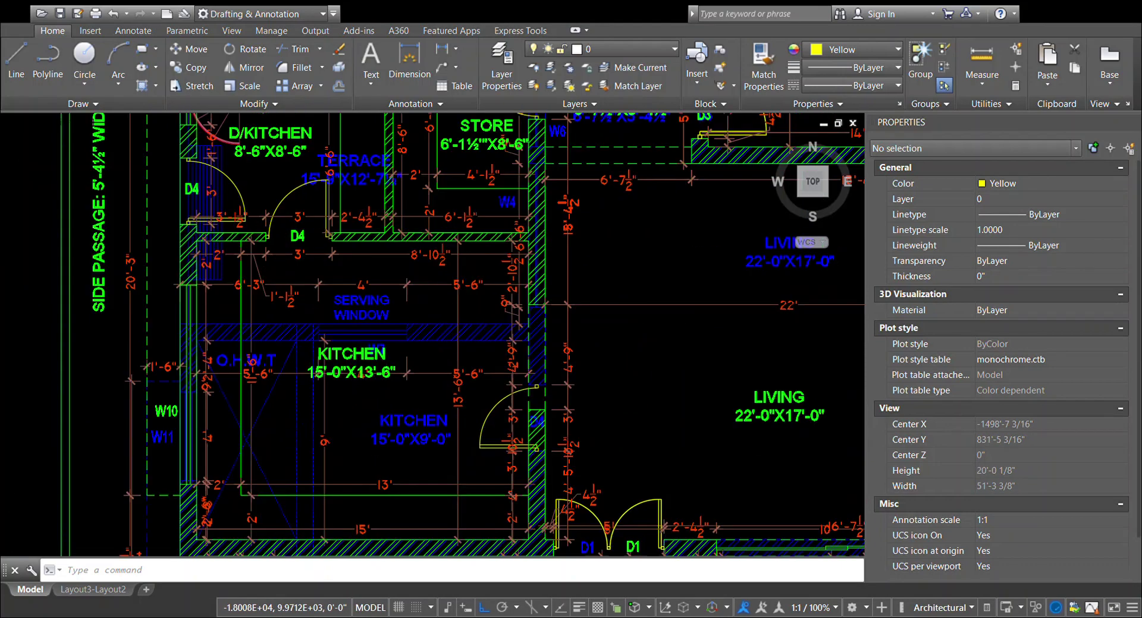
pyautogui.scroll(2, 557, 280)
pyautogui.click(477, 286)
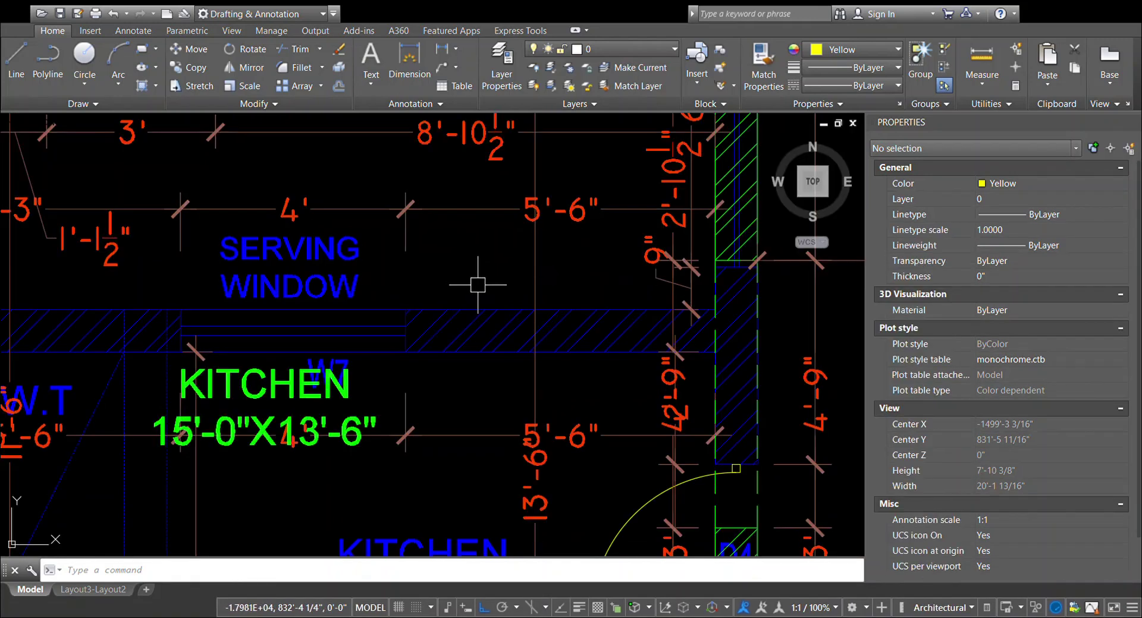
pyautogui.click(457, 368)
pyautogui.scroll(-3, 287, 330)
pyautogui.press('Escape')
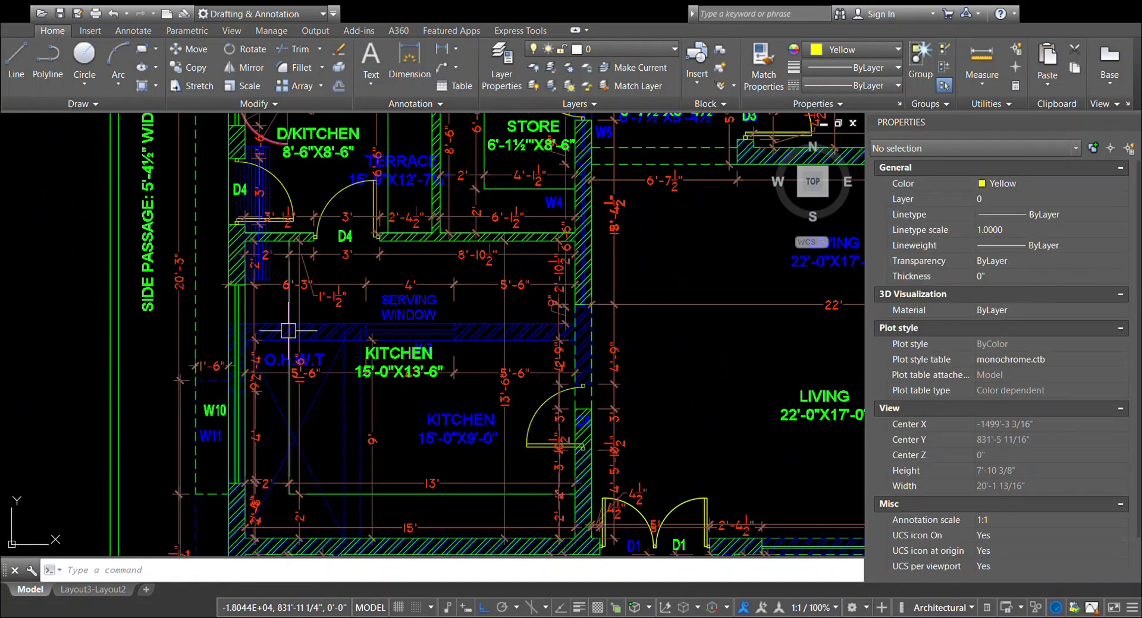
pyautogui.write('l')
pyautogui.press('Return')
pyautogui.scroll(2, 261, 333)
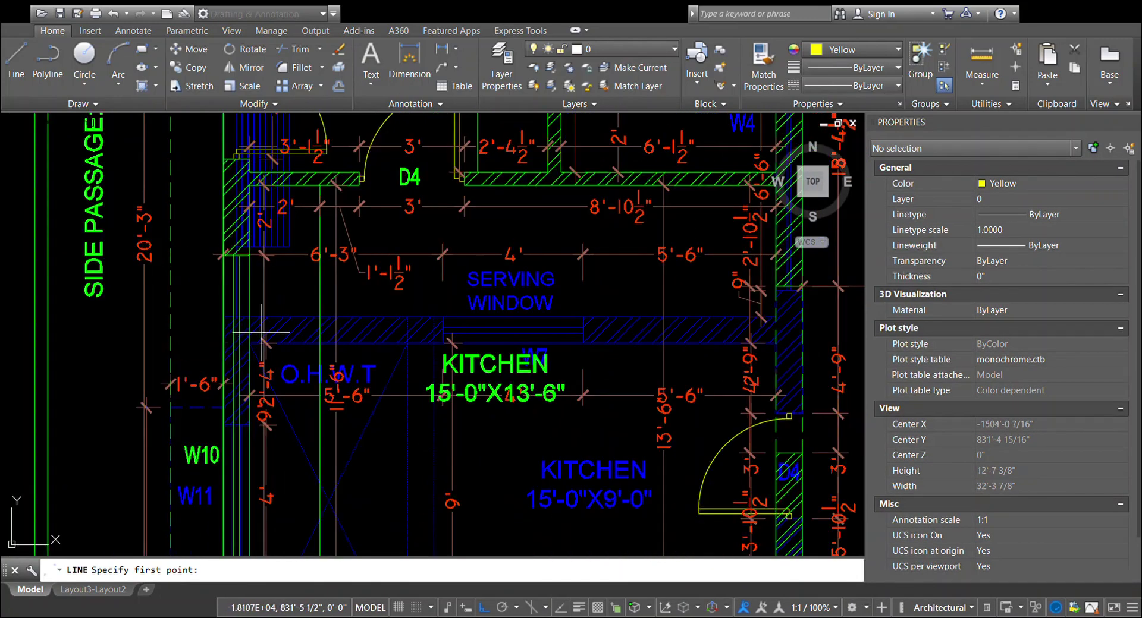
pyautogui.press('Escape')
pyautogui.write('rec')
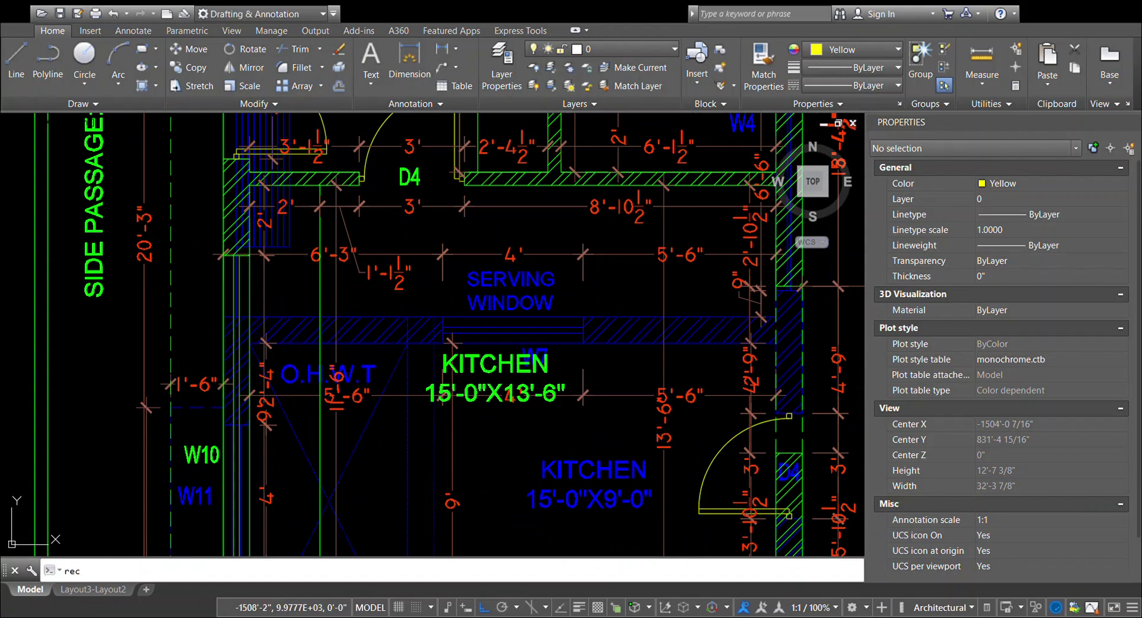
# Step: Draw a rectangle around the misaligned serving-window wall strip above the kitchen
pyautogui.press('Return')
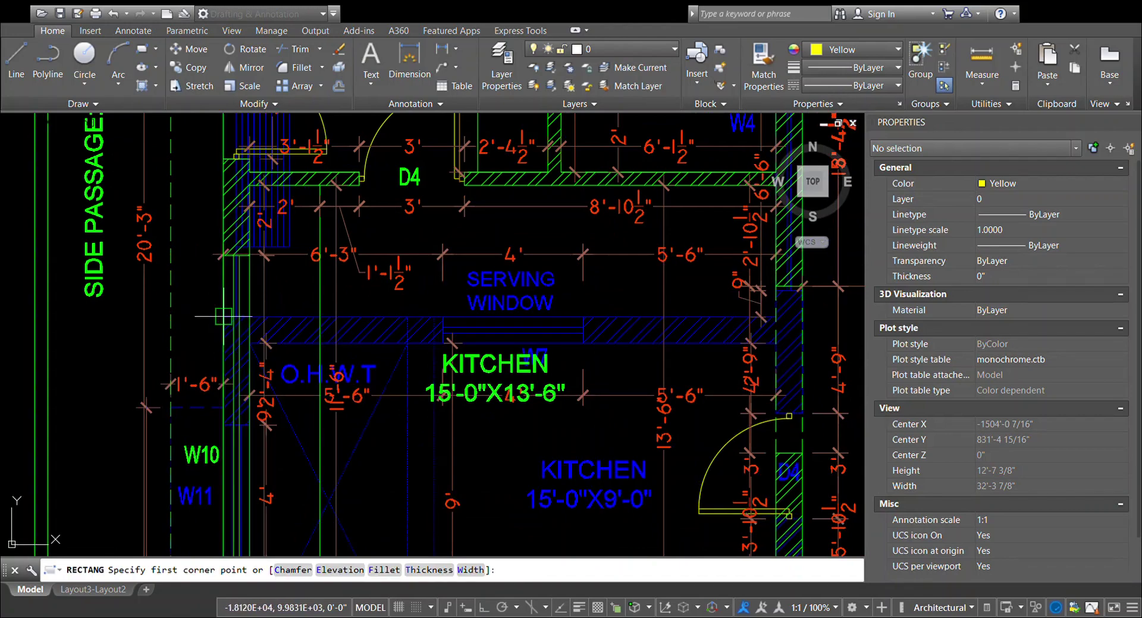
pyautogui.click(214, 320)
pyautogui.scroll(-2, 238, 329)
pyautogui.scroll(2, 587, 351)
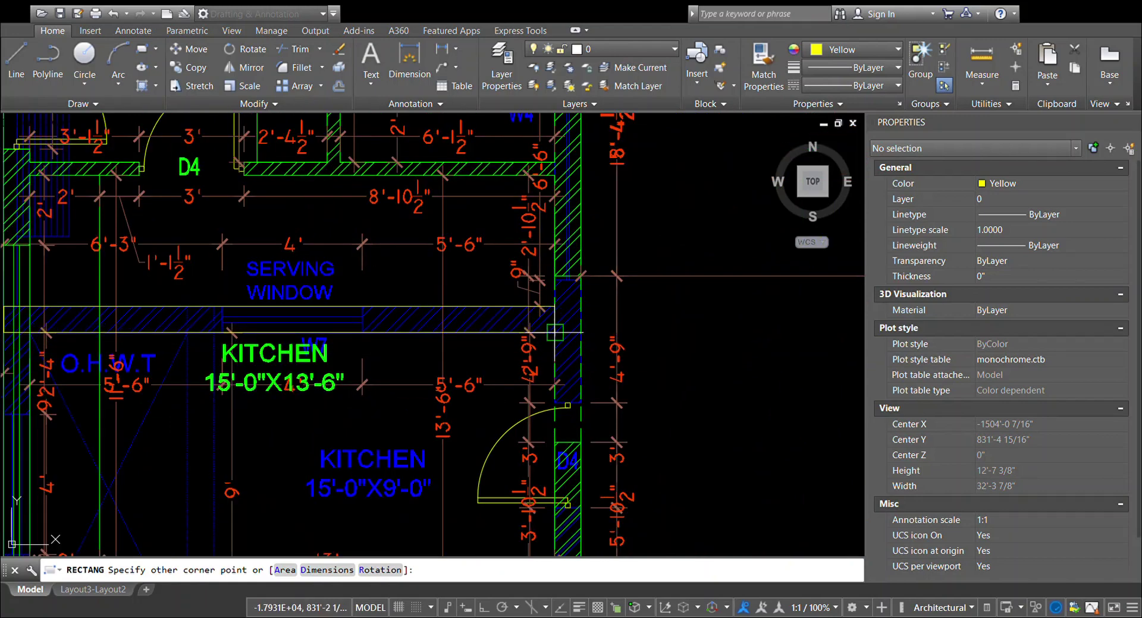
pyautogui.click(555, 332)
# Step: Draw a marking rectangle (REC) along the wall from door D3 past door D5
pyautogui.scroll(-2, 479, 291)
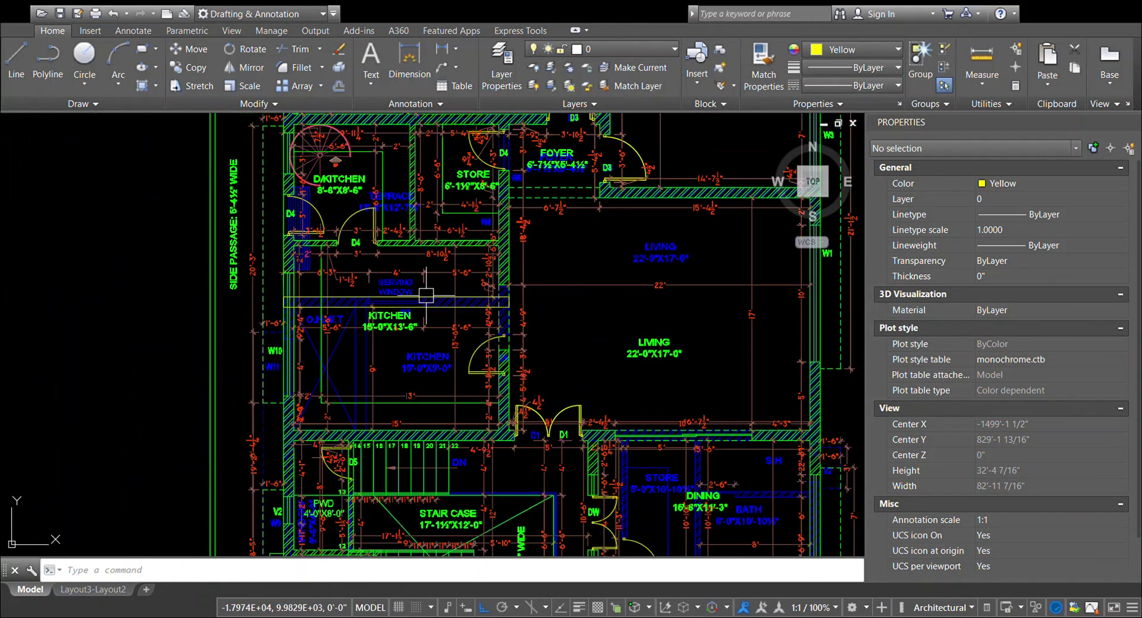
pyautogui.scroll(-2, 520, 349)
pyautogui.scroll(1, 523, 357)
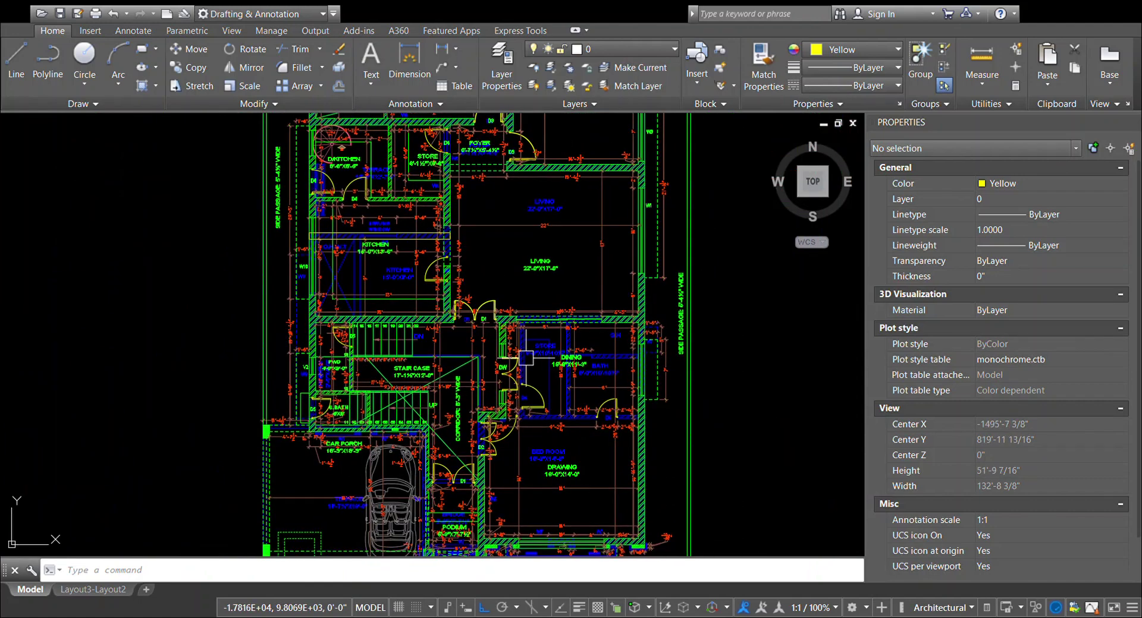
pyautogui.scroll(3, 526, 360)
pyautogui.scroll(2, 562, 427)
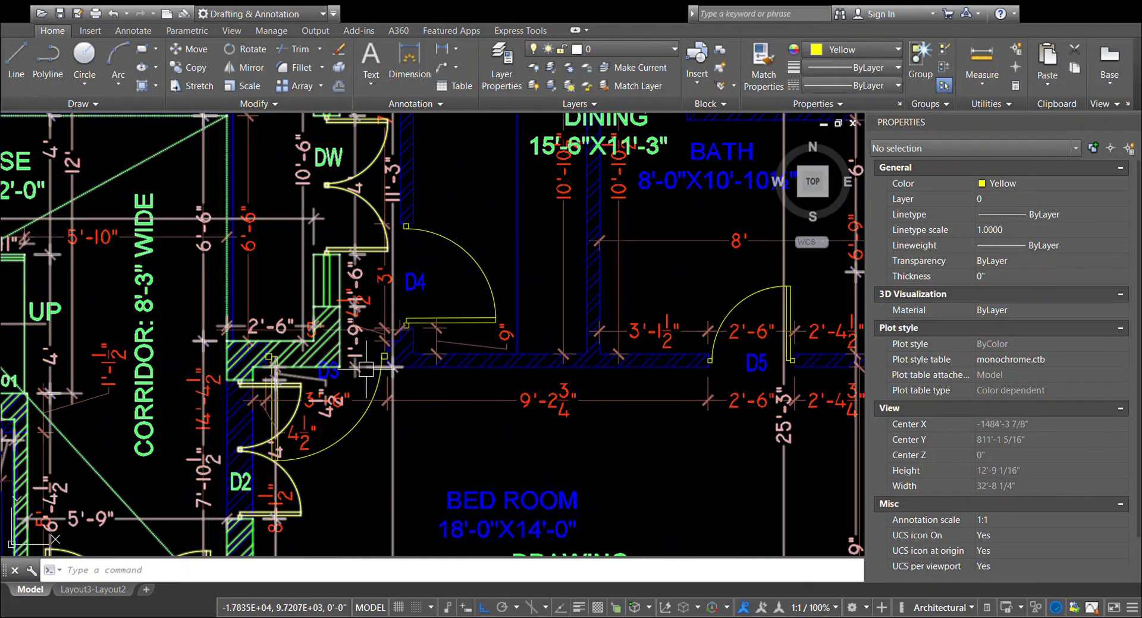
pyautogui.write('rec')
pyautogui.press('Return')
pyautogui.scroll(2, 329, 361)
pyautogui.click(303, 333)
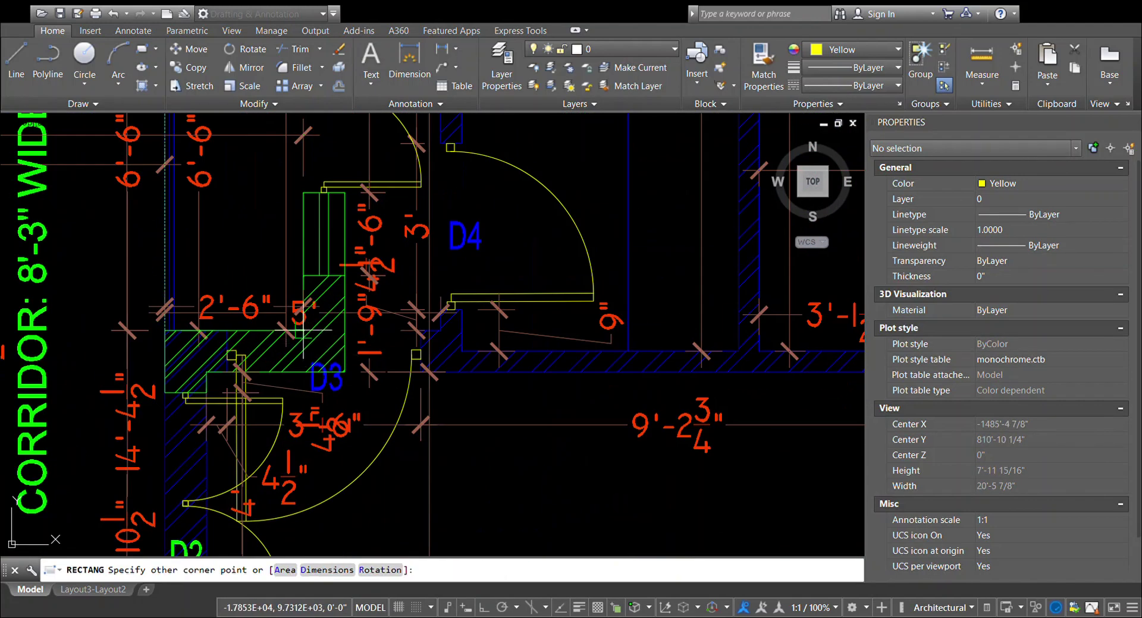
pyautogui.scroll(-2, 303, 330)
pyautogui.moveTo(696, 381); pyautogui.dragTo(448, 393, button='middle')
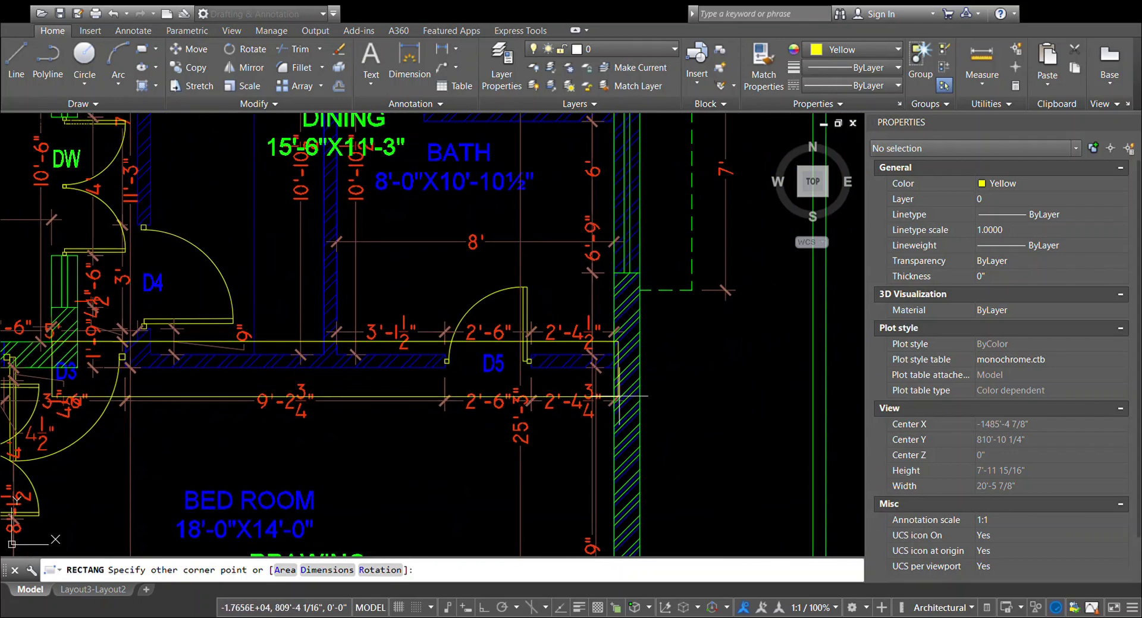
pyautogui.click(640, 367)
pyautogui.scroll(-4, 640, 367)
pyautogui.scroll(1, 425, 262)
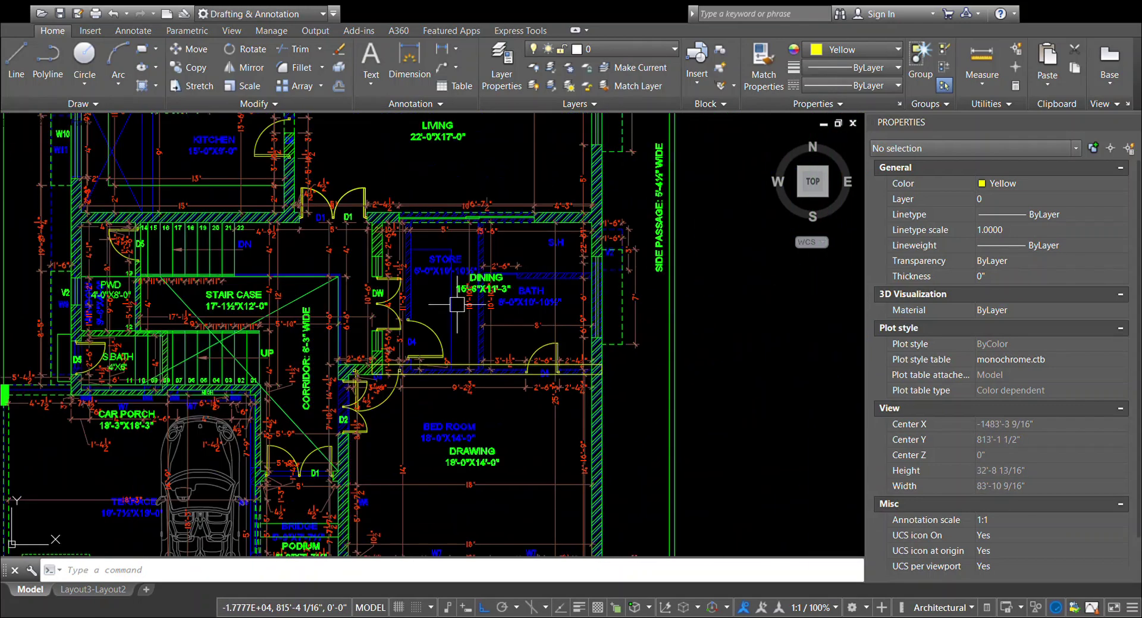
pyautogui.scroll(1, 425, 256)
pyautogui.scroll(2, 424, 252)
# Step: Start another rectangle near the STORE wall, then cancel it unfinished
pyautogui.press('Return')
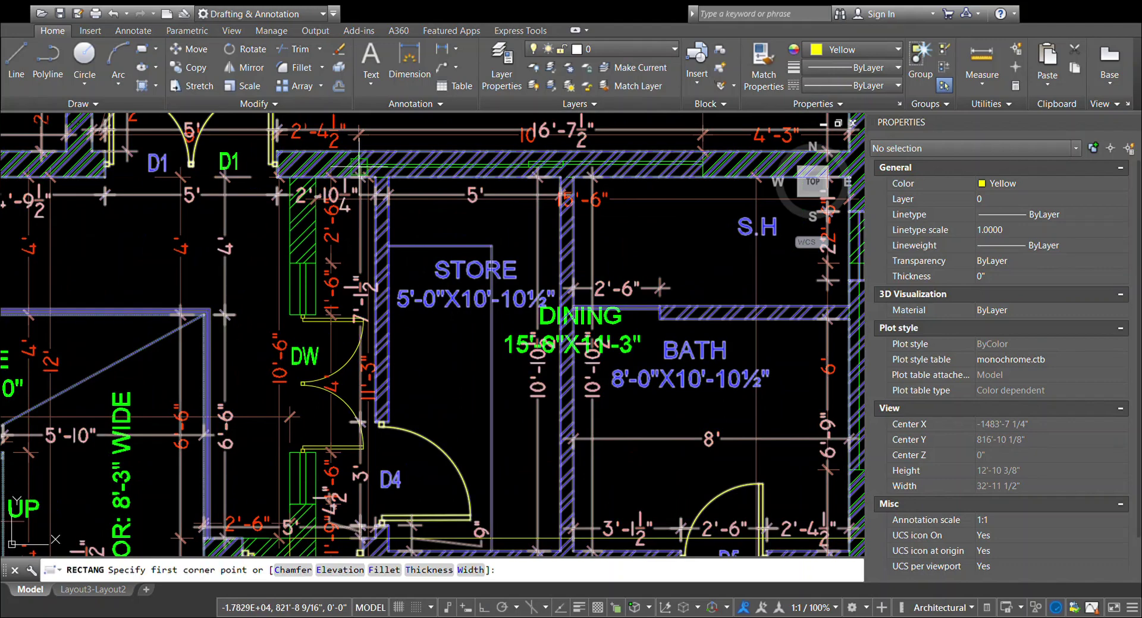
pyautogui.scroll(2, 368, 169)
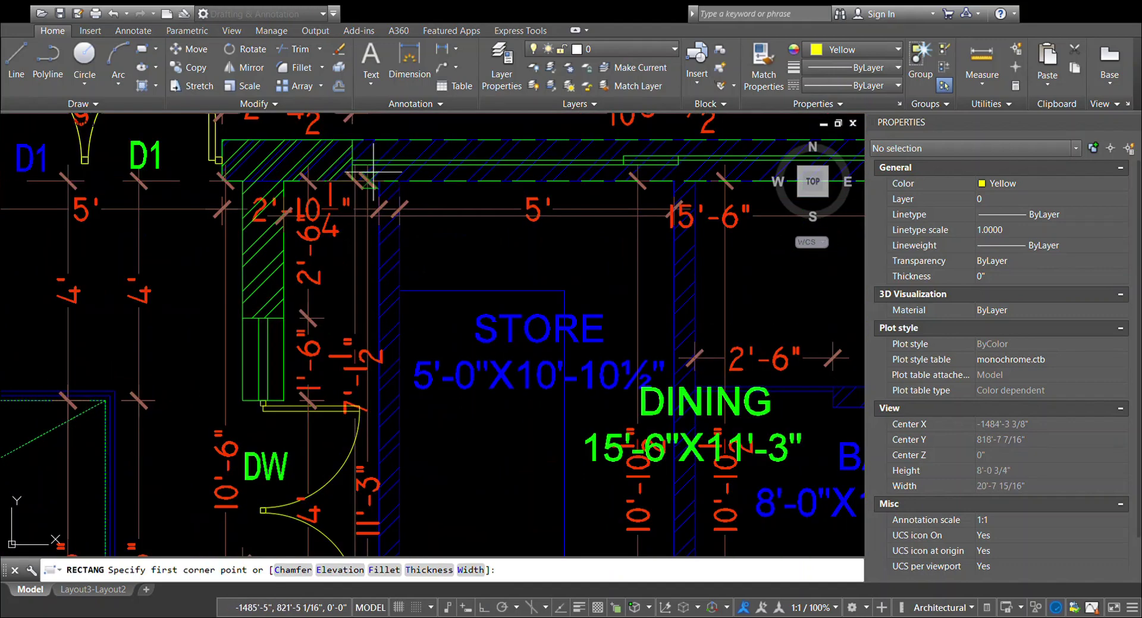
pyautogui.click(375, 142)
pyautogui.scroll(-3, 375, 142)
pyautogui.scroll(-3, 375, 142)
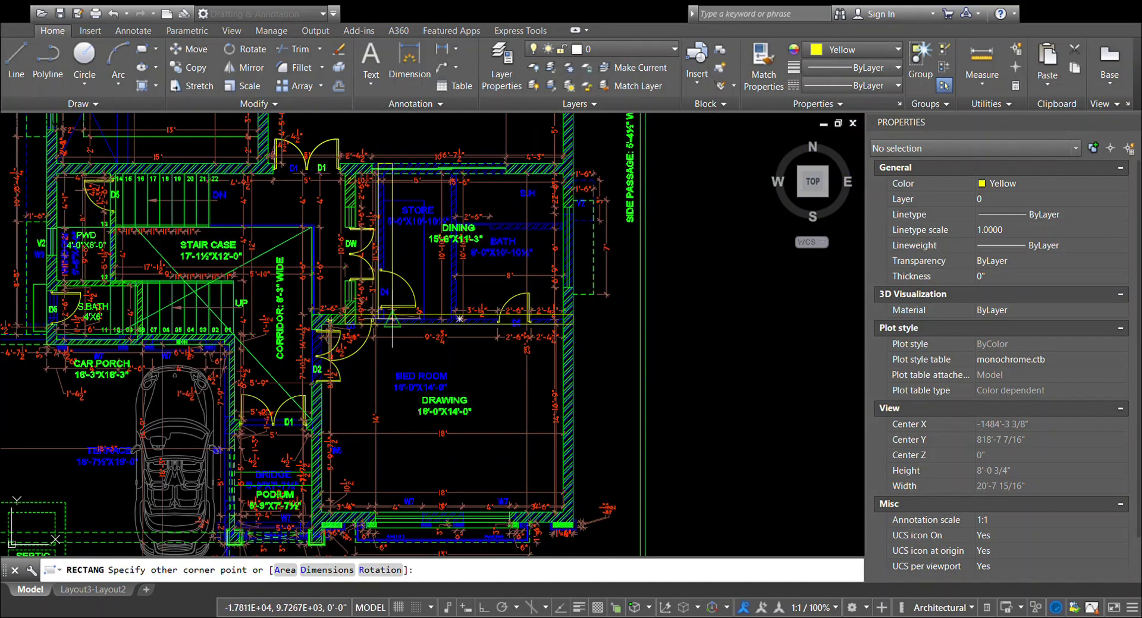
pyautogui.scroll(2, 387, 323)
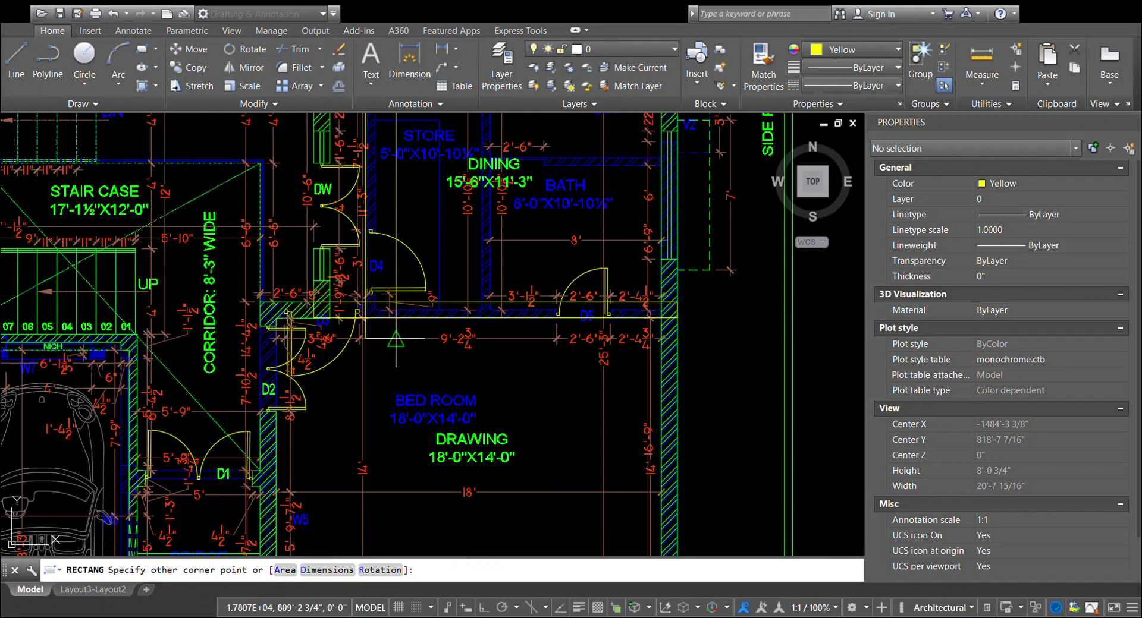
pyautogui.press('Escape')
pyautogui.scroll(-2, 512, 324)
pyautogui.scroll(-3, 511, 324)
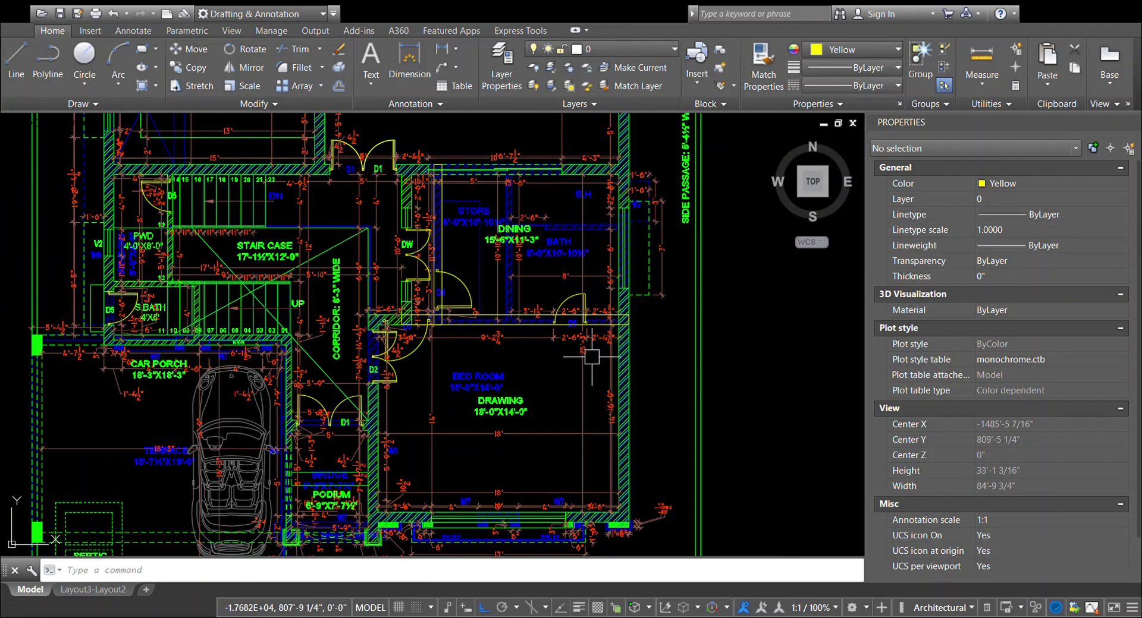
pyautogui.scroll(-3, 511, 324)
pyautogui.scroll(-3, 511, 324)
pyautogui.scroll(4, 509, 448)
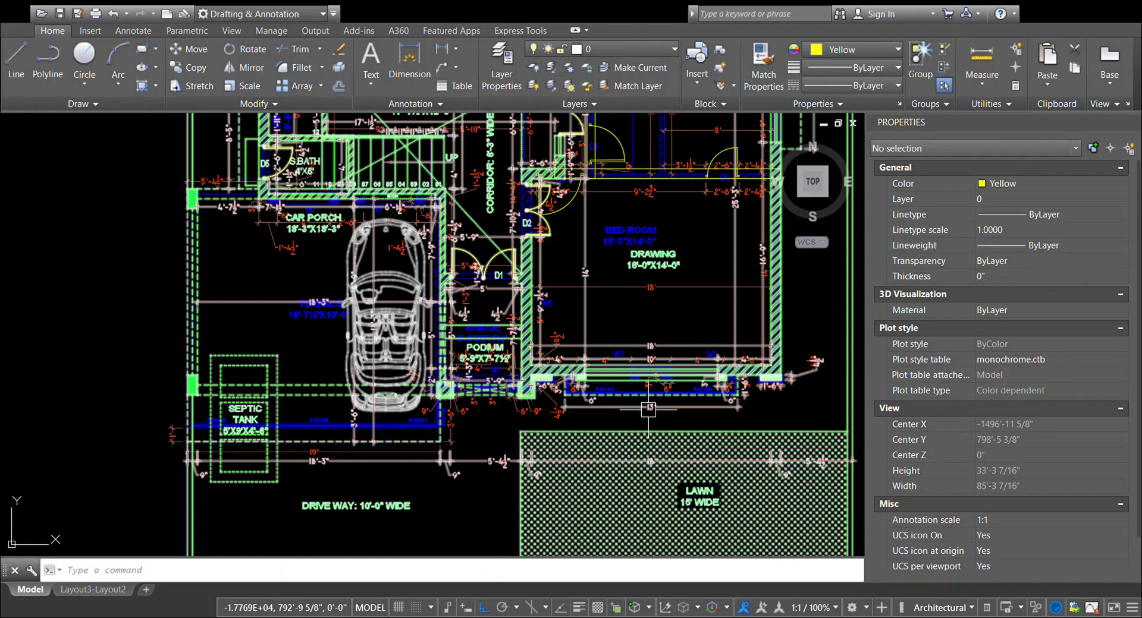
pyautogui.scroll(-2, 649, 409)
pyautogui.scroll(-3, 594, 404)
pyautogui.scroll(2, 553, 400)
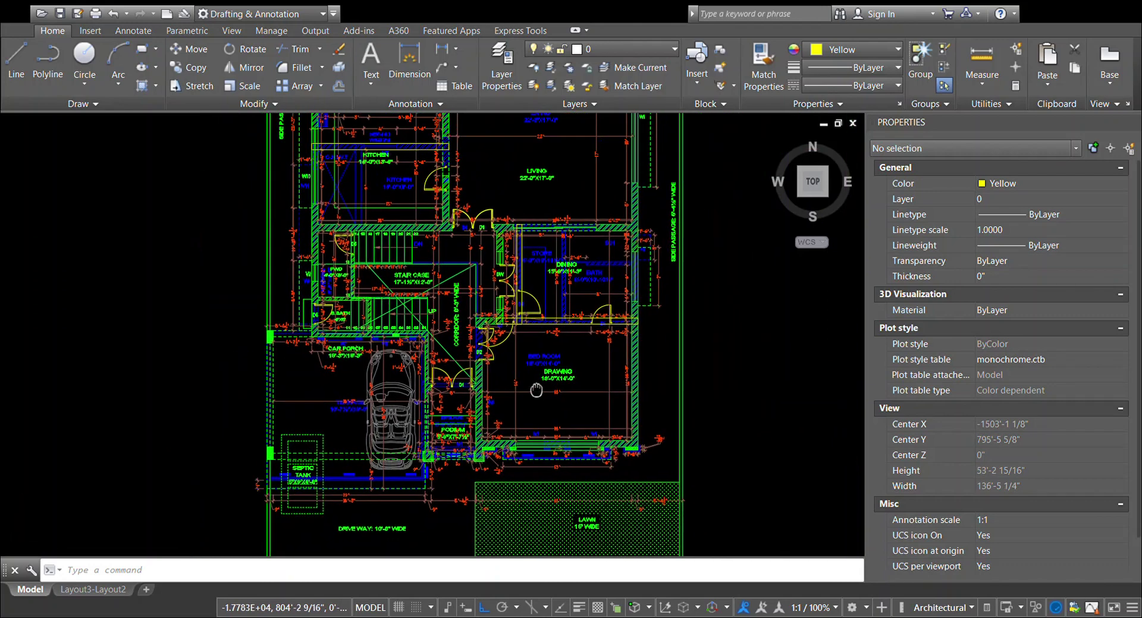
pyautogui.scroll(1, 533, 398)
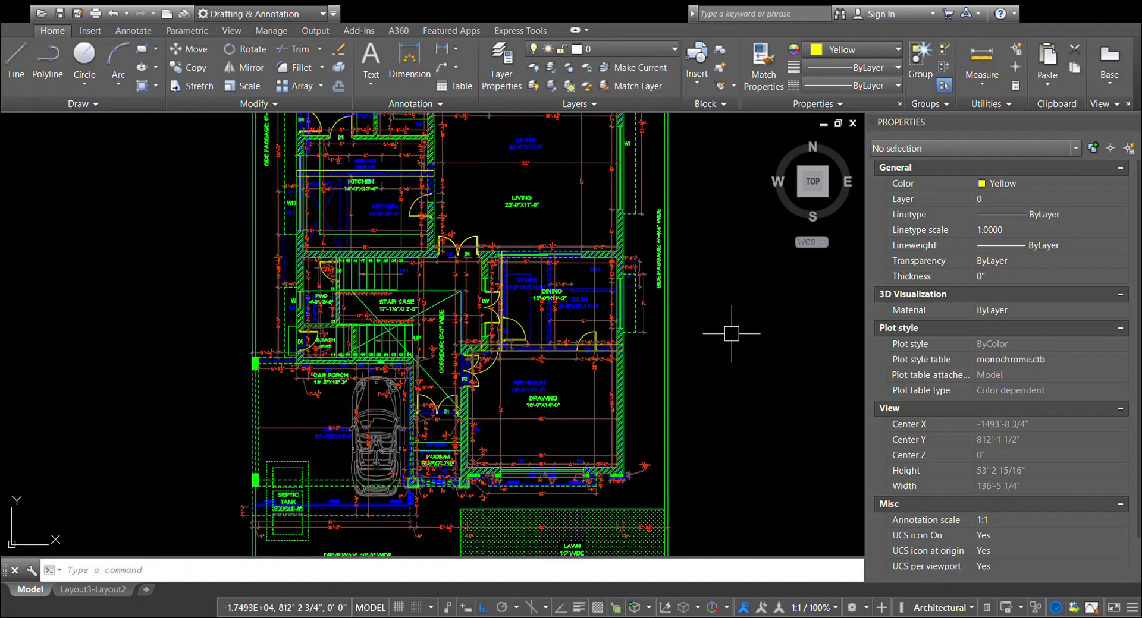
pyautogui.moveTo(731, 332); pyautogui.dragTo(735, 324, button='middle')
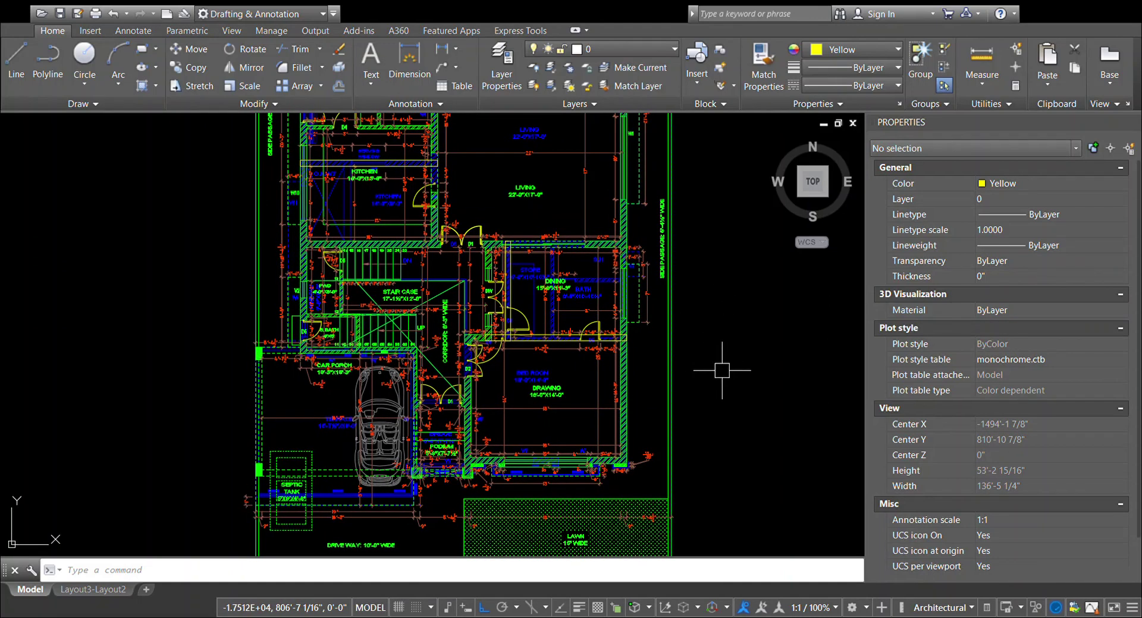
pyautogui.scroll(3, 469, 186)
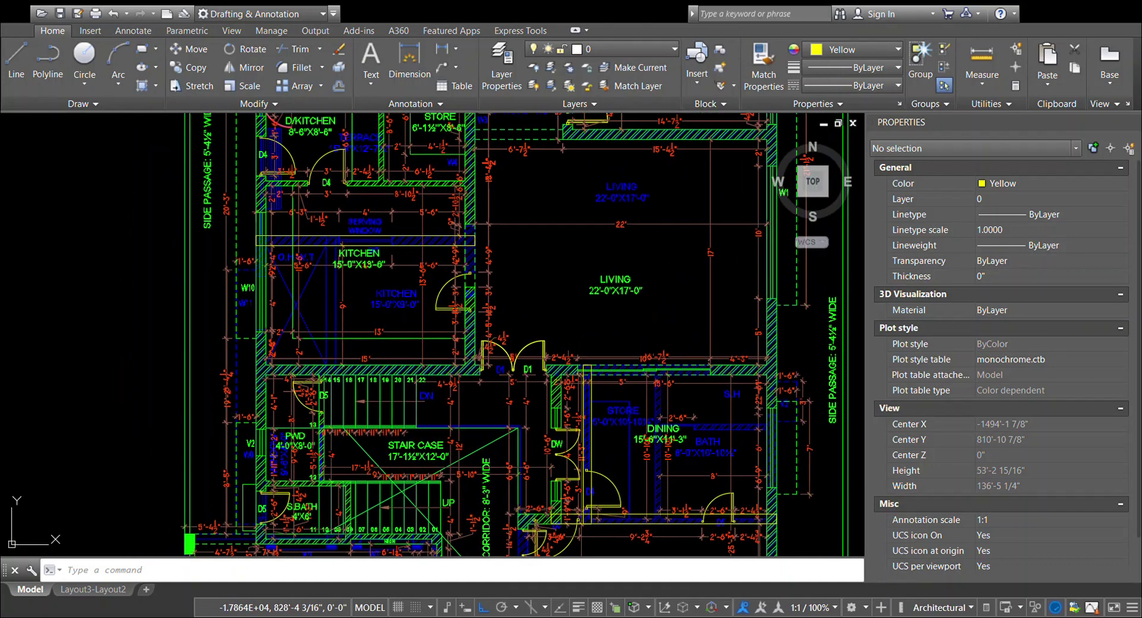
pyautogui.scroll(-3, 544, 301)
pyautogui.moveTo(556, 280); pyautogui.dragTo(526, 283, button='middle')
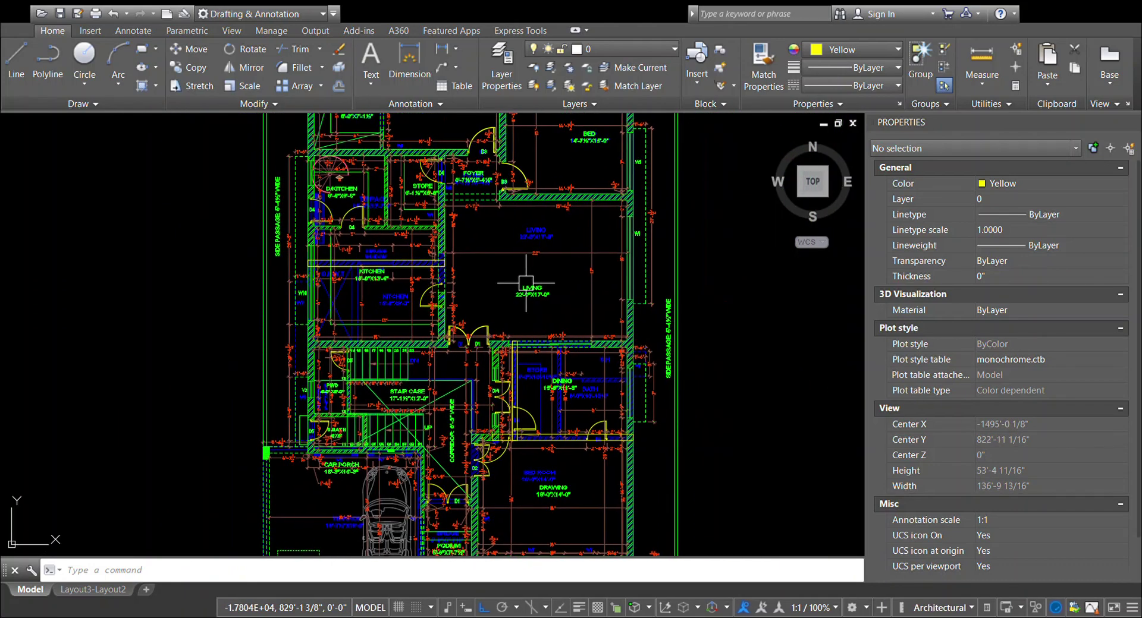
pyautogui.scroll(-1, 526, 283)
pyautogui.scroll(-1, 566, 286)
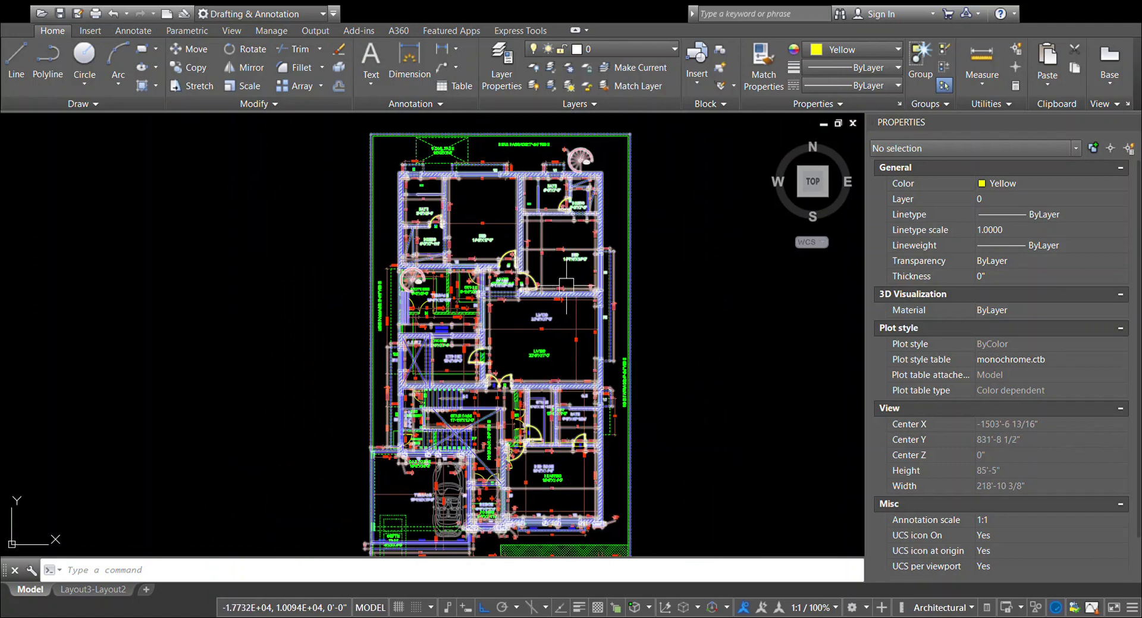
pyautogui.scroll(1, 566, 285)
pyautogui.scroll(1, 559, 315)
pyautogui.scroll(1, 565, 344)
pyautogui.scroll(1, 575, 374)
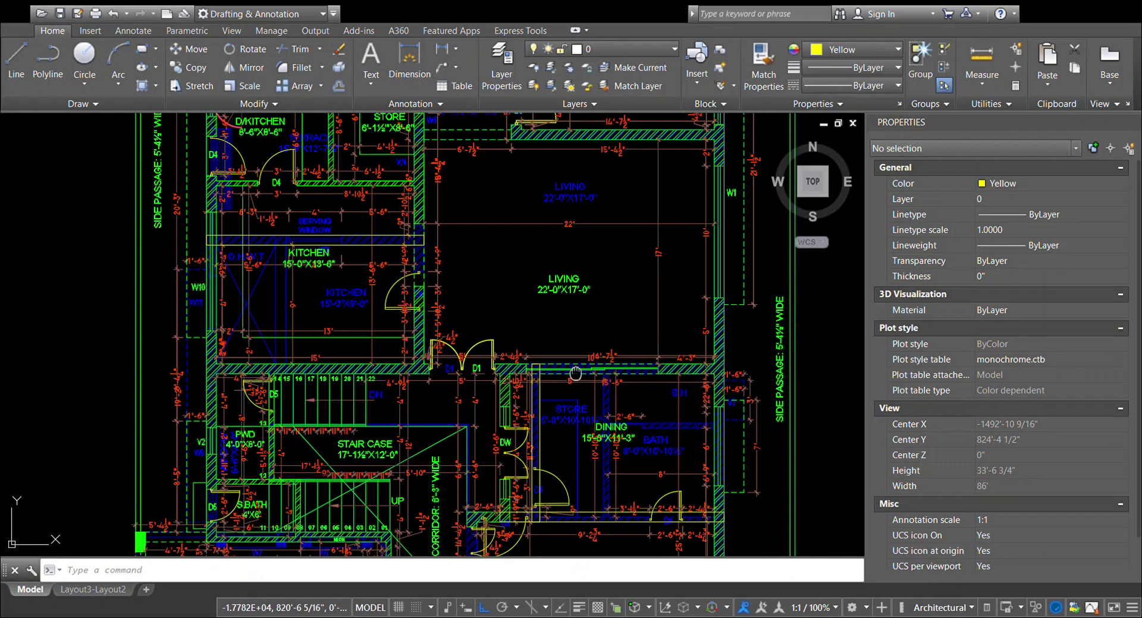
pyautogui.moveTo(575, 374); pyautogui.dragTo(558, 270, button='middle')
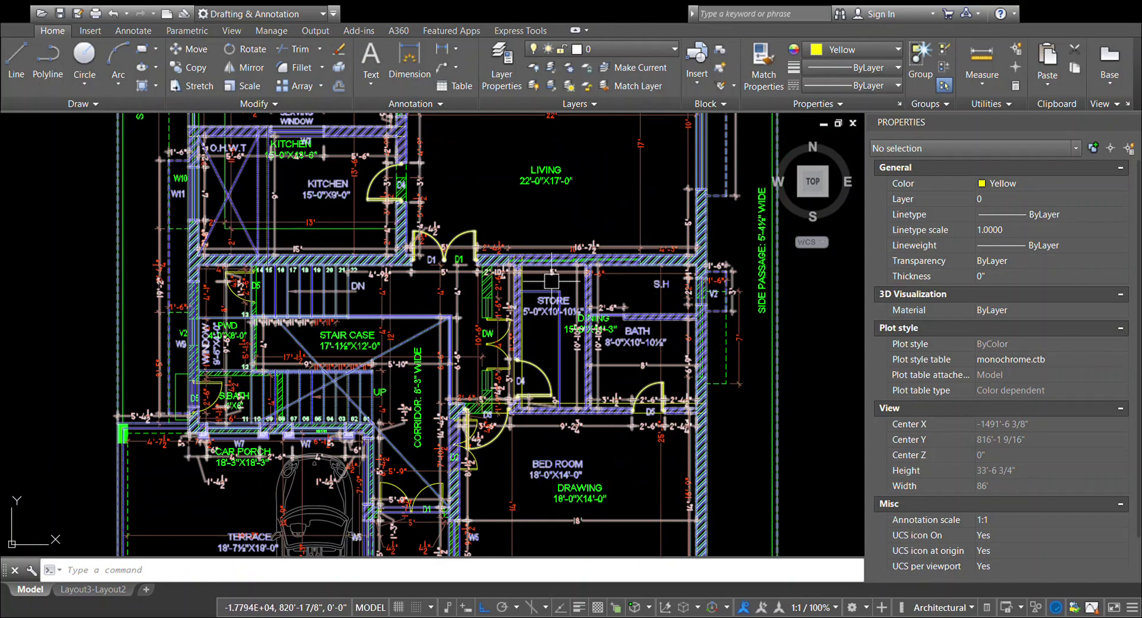
pyautogui.scroll(-1, 585, 283)
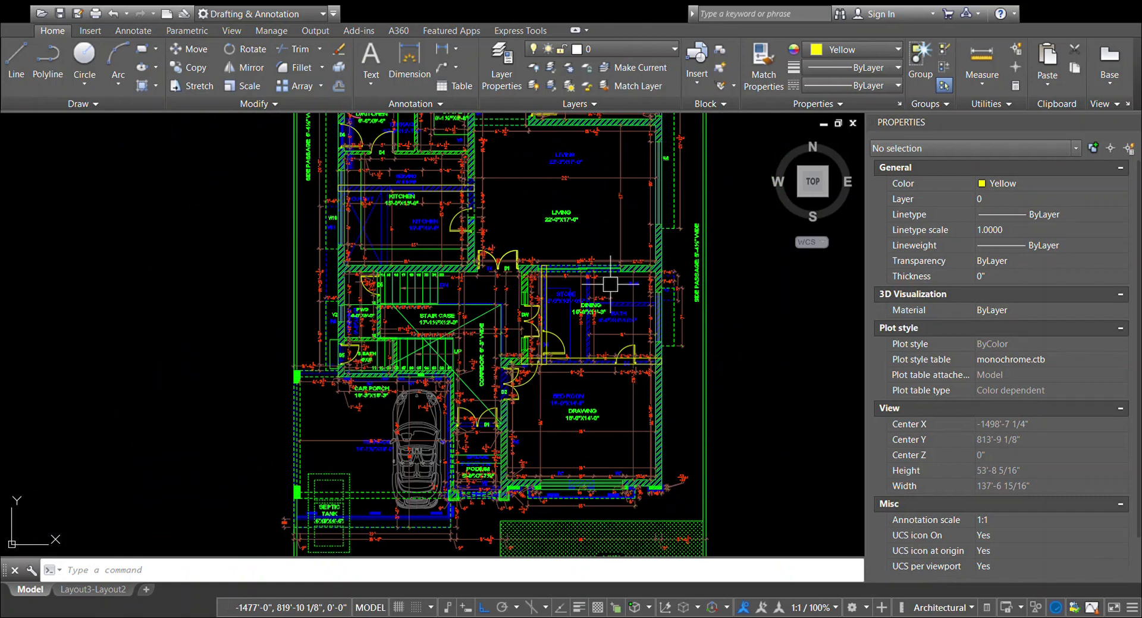
pyautogui.scroll(2, 597, 308)
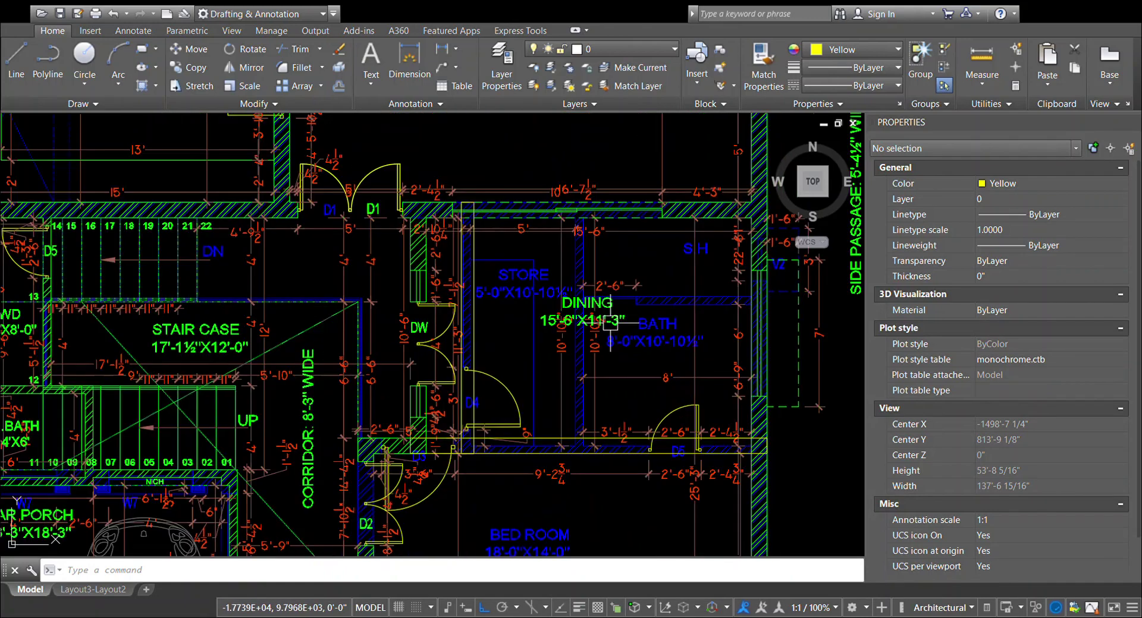
pyautogui.scroll(-1, 565, 267)
pyautogui.write('RE')
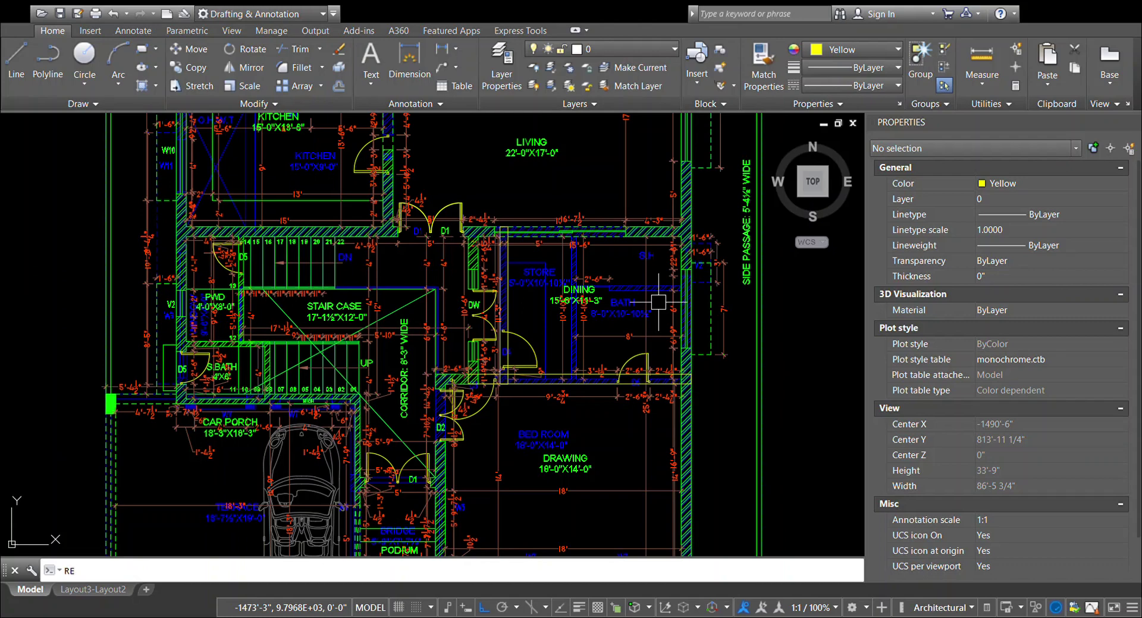
# Step: Draw a first tall, narrow marking rectangle over a misaligned wall
pyautogui.write('C')
pyautogui.press('Return')
pyautogui.scroll(4, 592, 354)
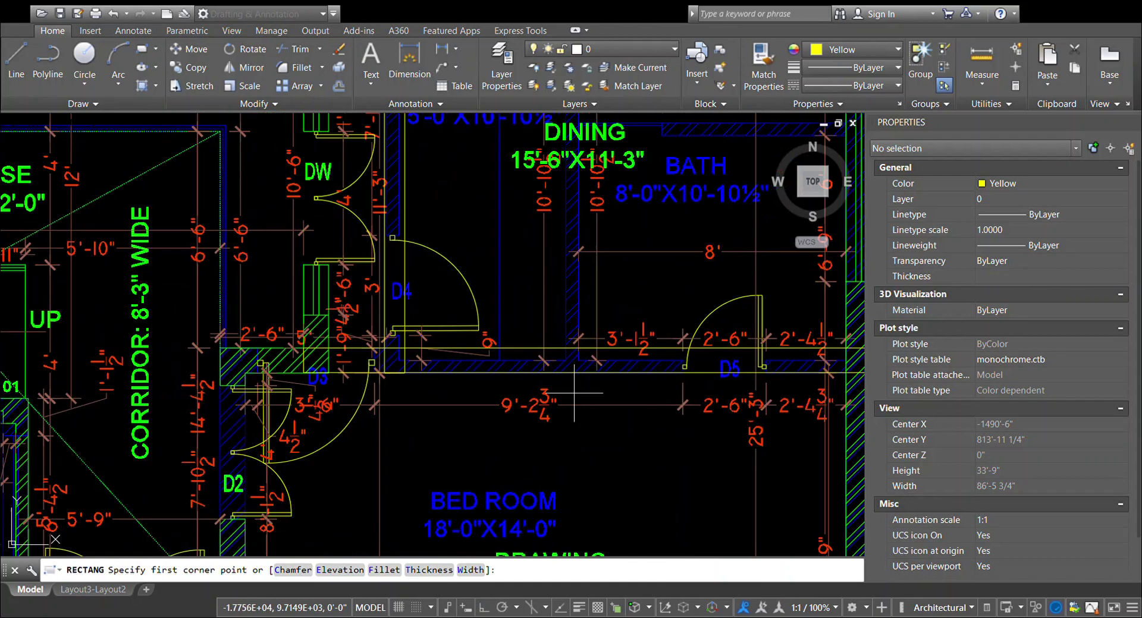
pyautogui.scroll(4, 561, 378)
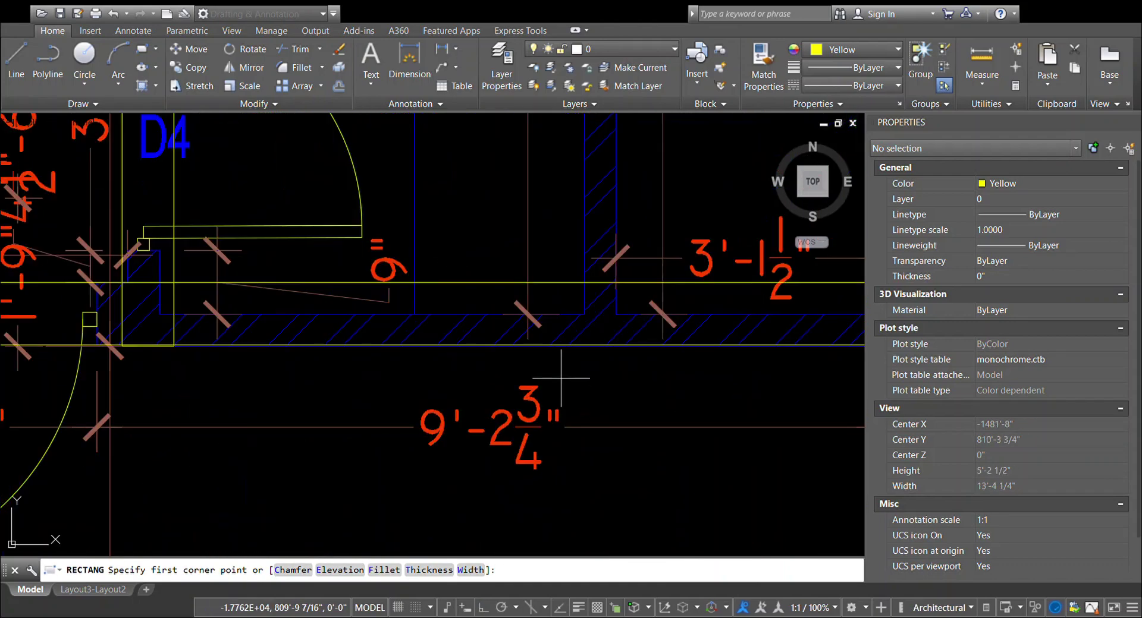
pyautogui.click(579, 348)
pyautogui.scroll(-5, 580, 348)
pyautogui.scroll(2, 586, 165)
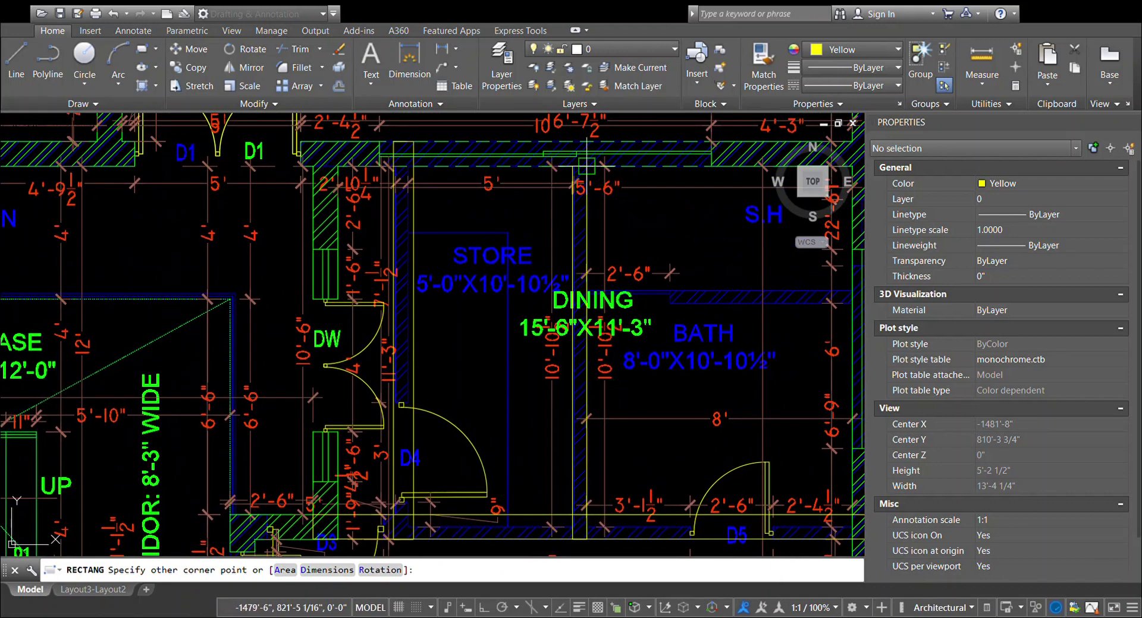
pyautogui.click(585, 165)
# Step: Draw a marking rectangle over the wall strip between DINING and BATH
pyautogui.press('Return')
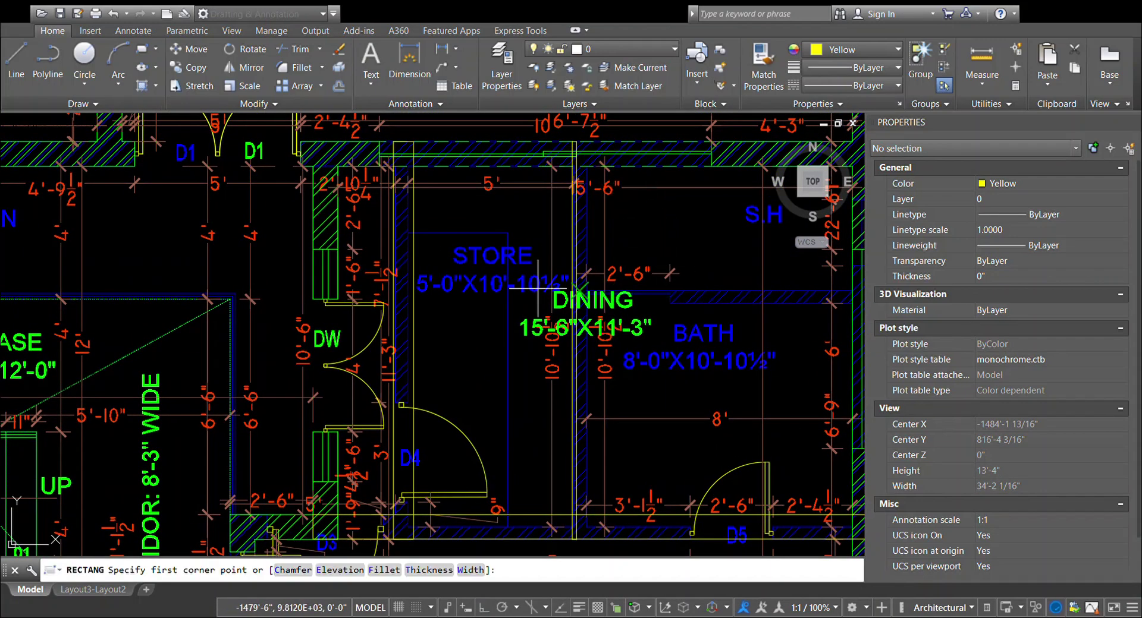
pyautogui.scroll(-4, 641, 377)
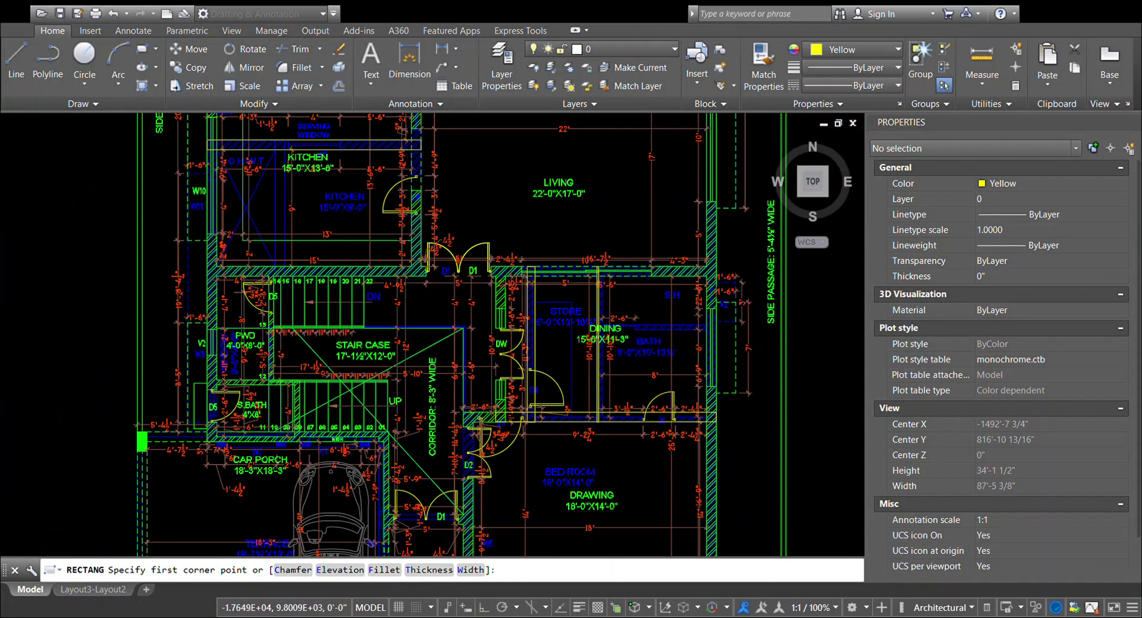
pyautogui.scroll(4, 712, 329)
pyautogui.click(708, 323)
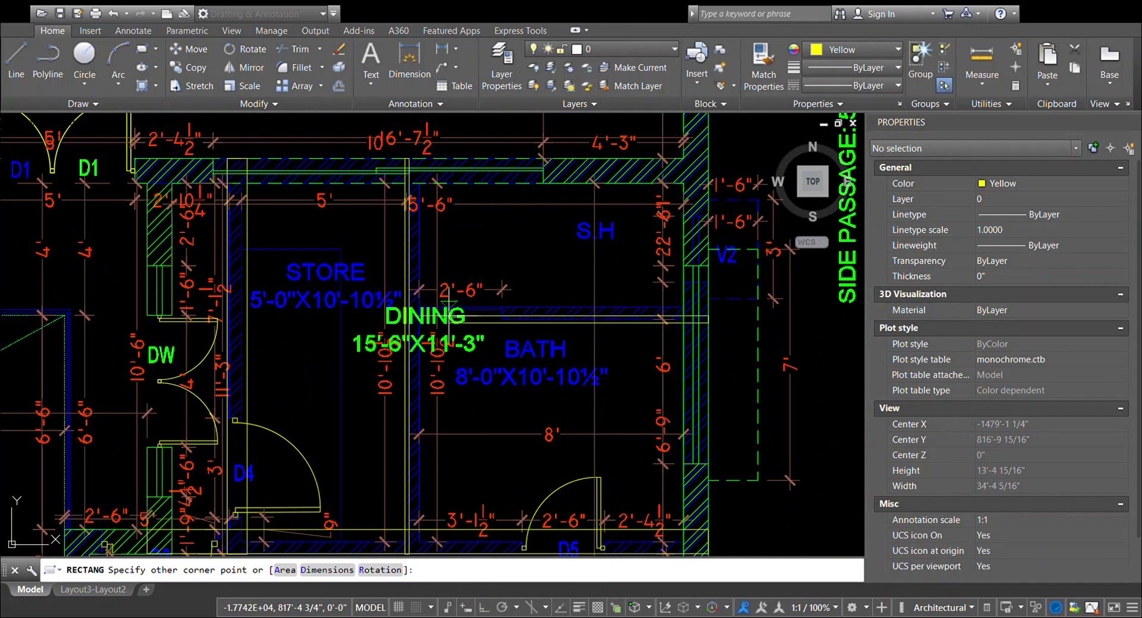
pyautogui.click(503, 308)
pyautogui.scroll(-5, 651, 293)
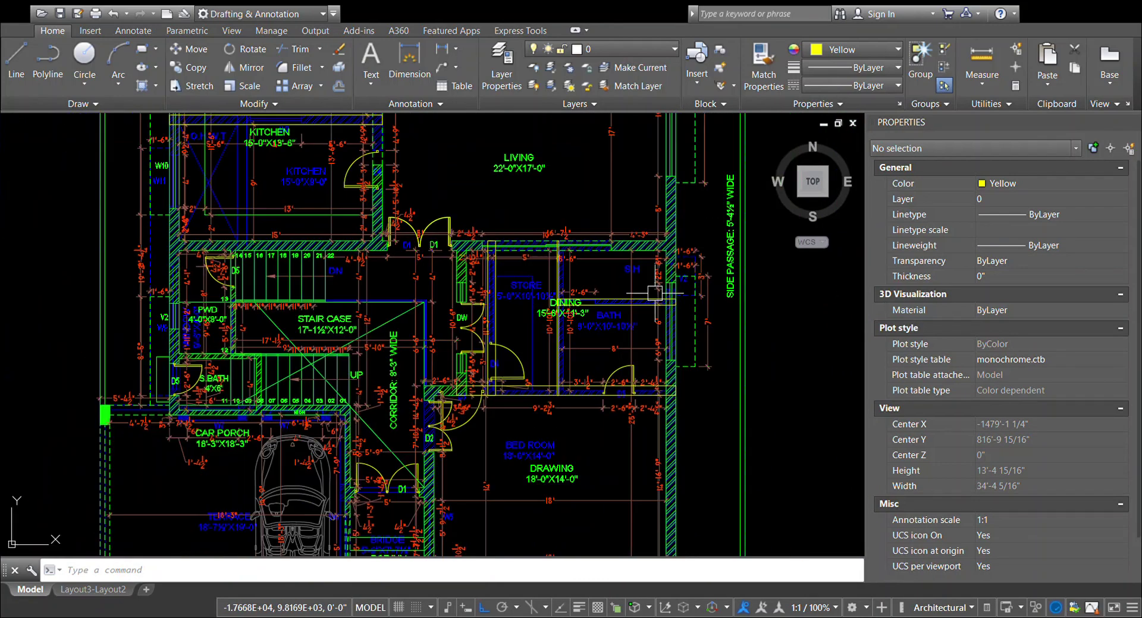
pyautogui.scroll(-3, 649, 304)
pyautogui.scroll(2, 498, 394)
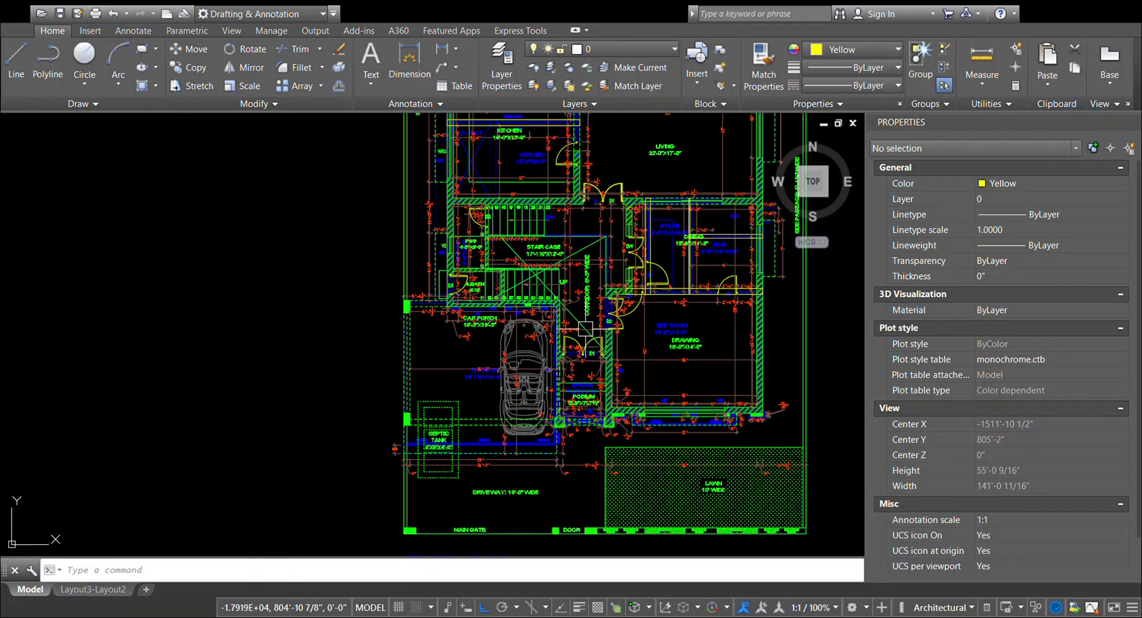
pyautogui.scroll(3, 498, 394)
pyautogui.moveTo(498, 394); pyautogui.dragTo(534, 304, button='middle')
pyautogui.scroll(-2, 534, 305)
pyautogui.scroll(1, 488, 402)
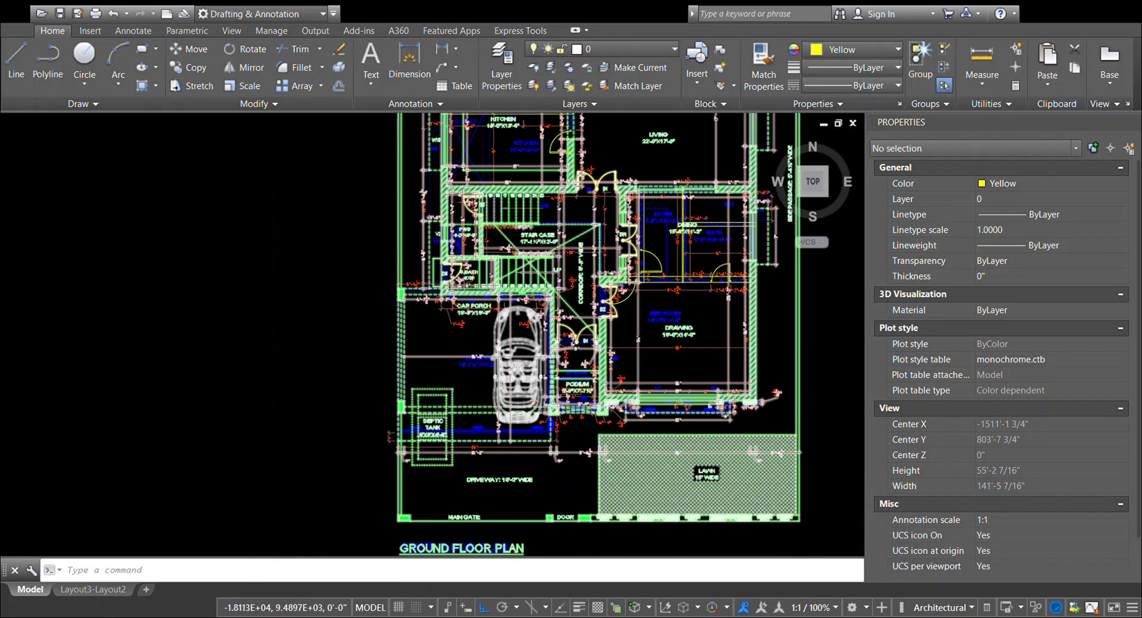
pyautogui.scroll(3, 450, 420)
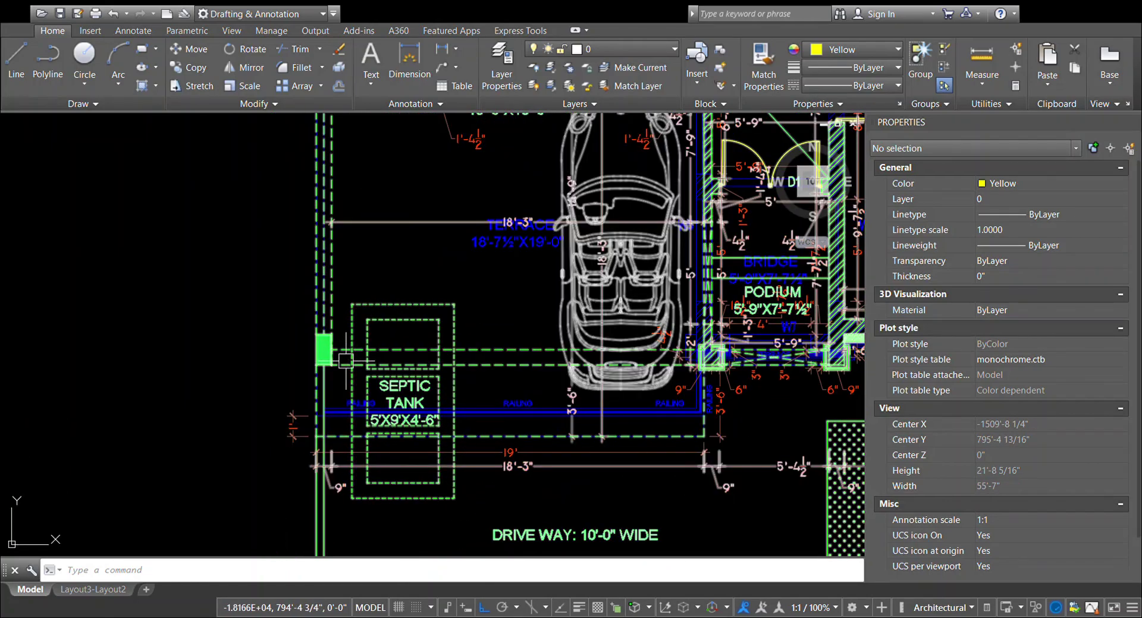
# Step: Draw a marking rectangle along the wall beside the septic tank by the driveway
pyautogui.write('rec')
pyautogui.press('Return')
pyautogui.click(317, 364)
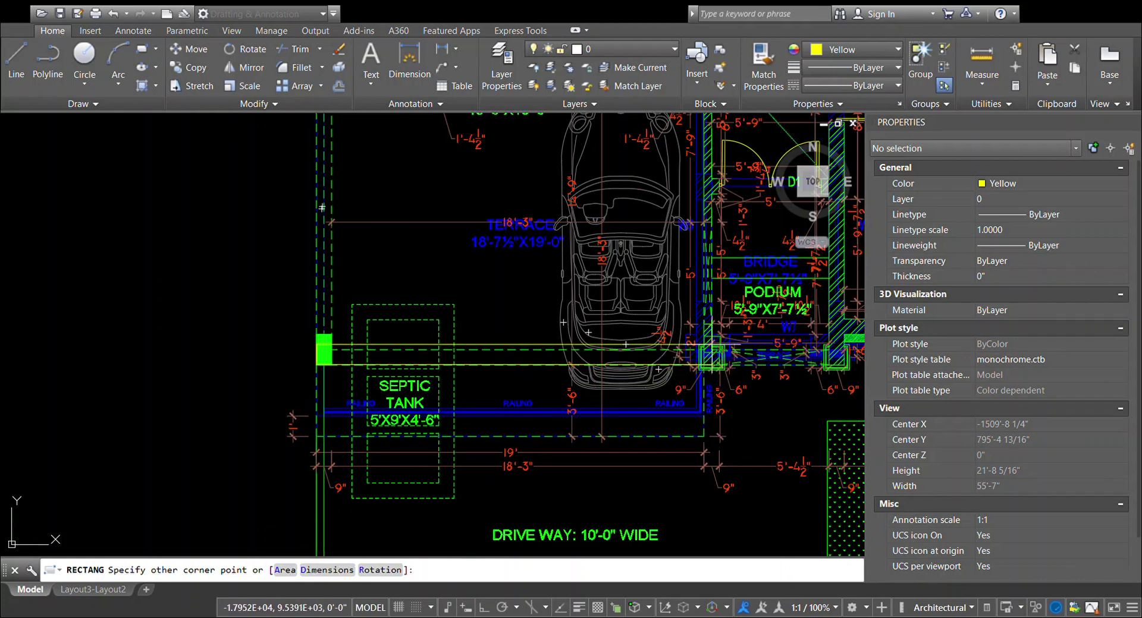
pyautogui.click(508, 324)
pyautogui.scroll(-3, 508, 324)
pyautogui.scroll(-3, 520, 317)
pyautogui.moveTo(520, 317); pyautogui.dragTo(516, 419, button='middle')
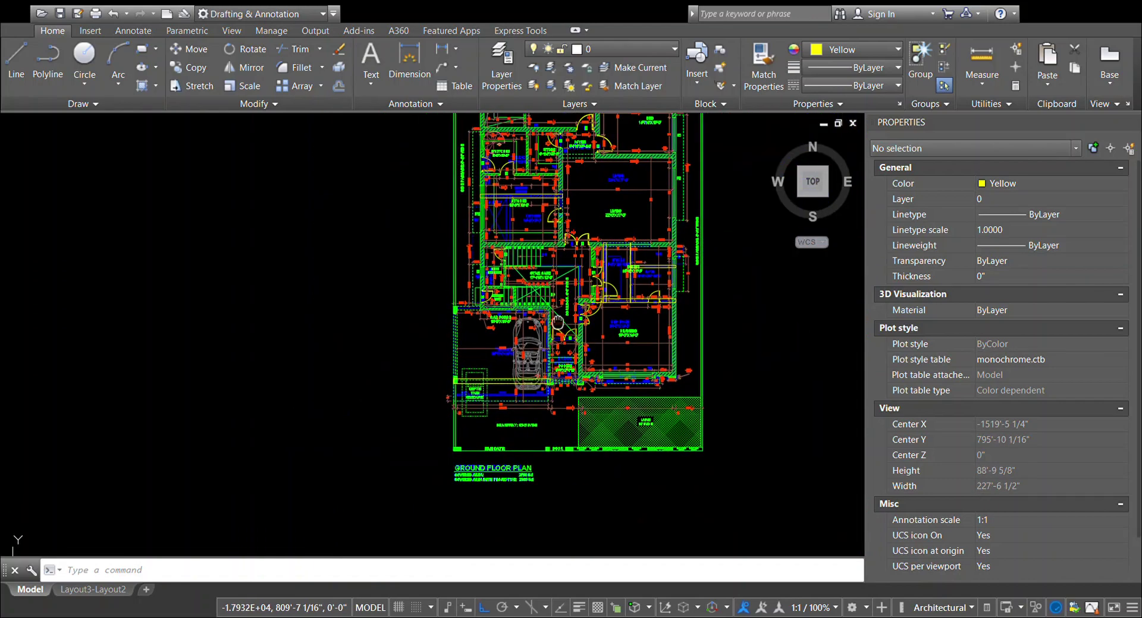
# Step: Close the Properties palette so the whole overlaid ground floor plan fits the wider drawing area
pyautogui.scroll(-3, 589, 288)
pyautogui.scroll(3, 591, 286)
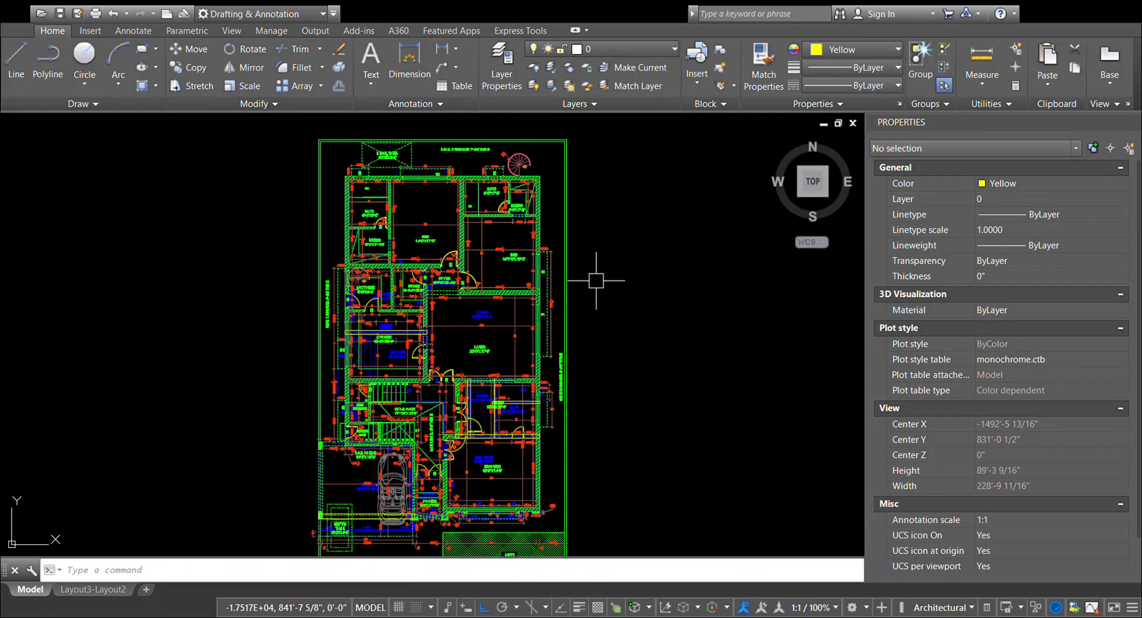
pyautogui.click(1132, 121)
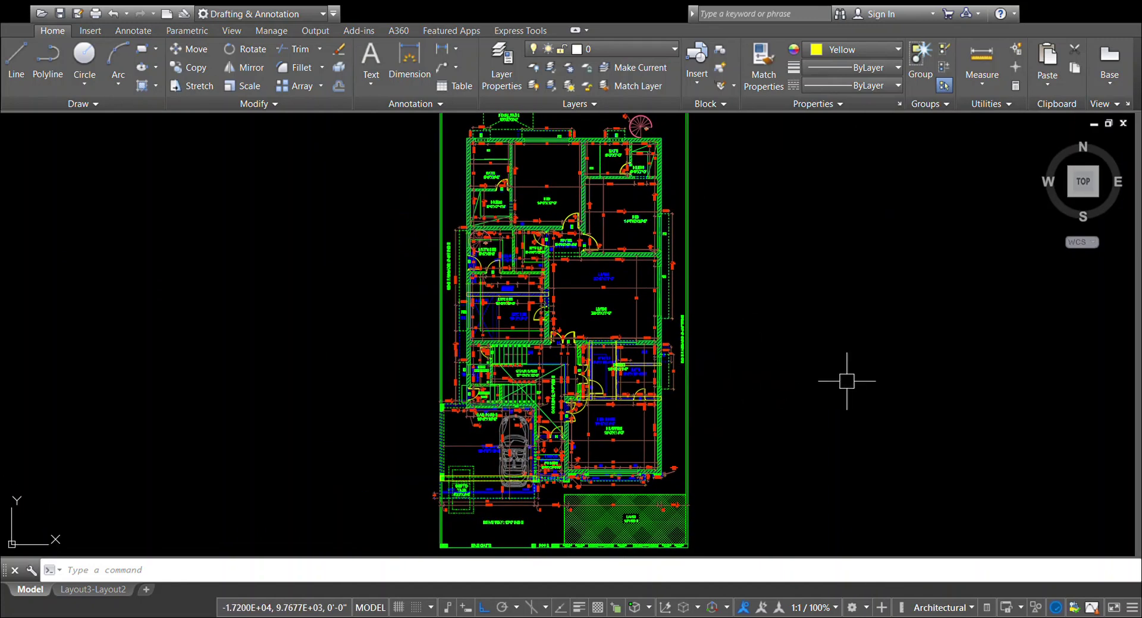
# Step: Move (M) the blue first floor plan off the green plan to sit on its right
pyautogui.write('m')
pyautogui.press('Return')
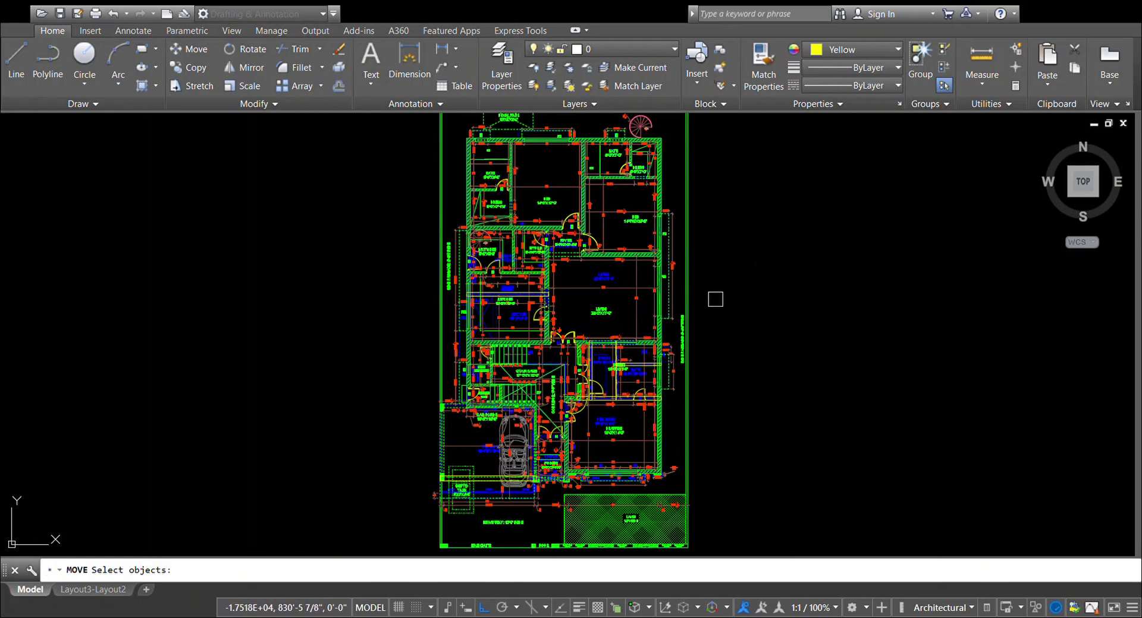
pyautogui.scroll(-2, 715, 298)
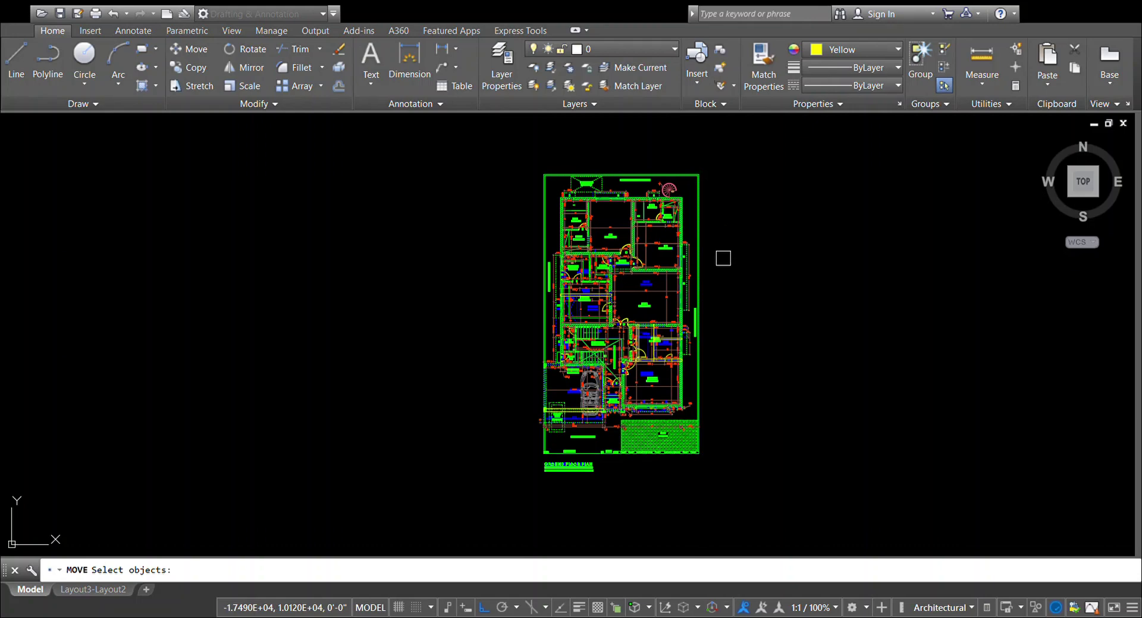
pyautogui.press('Return')
pyautogui.press('Return')
pyautogui.click(698, 221)
pyautogui.press('Return')
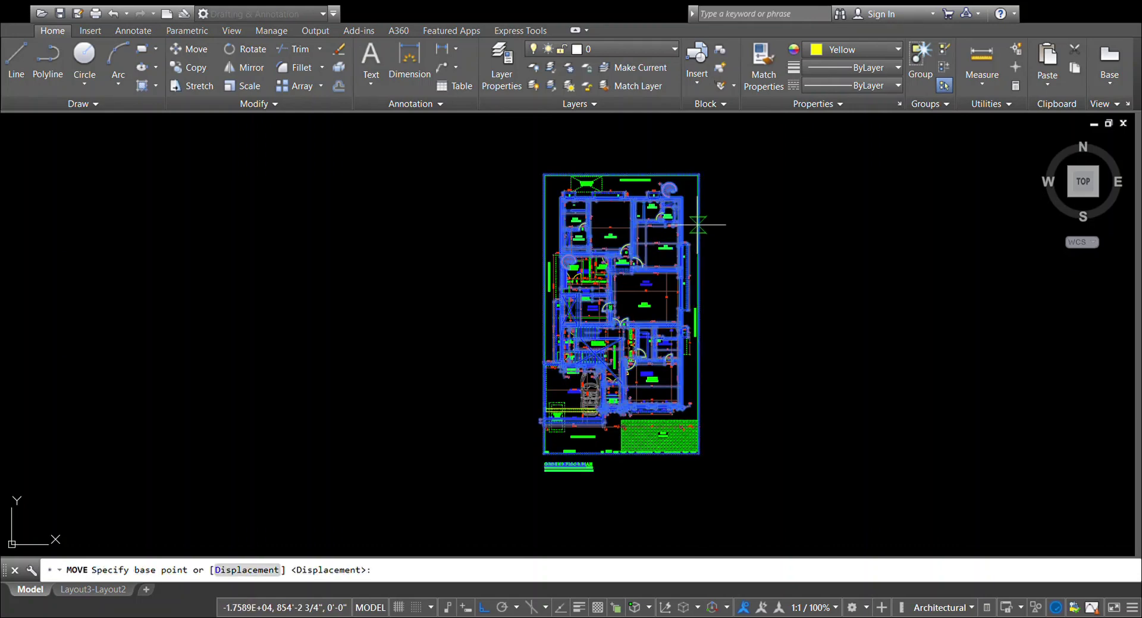
pyautogui.click(699, 225)
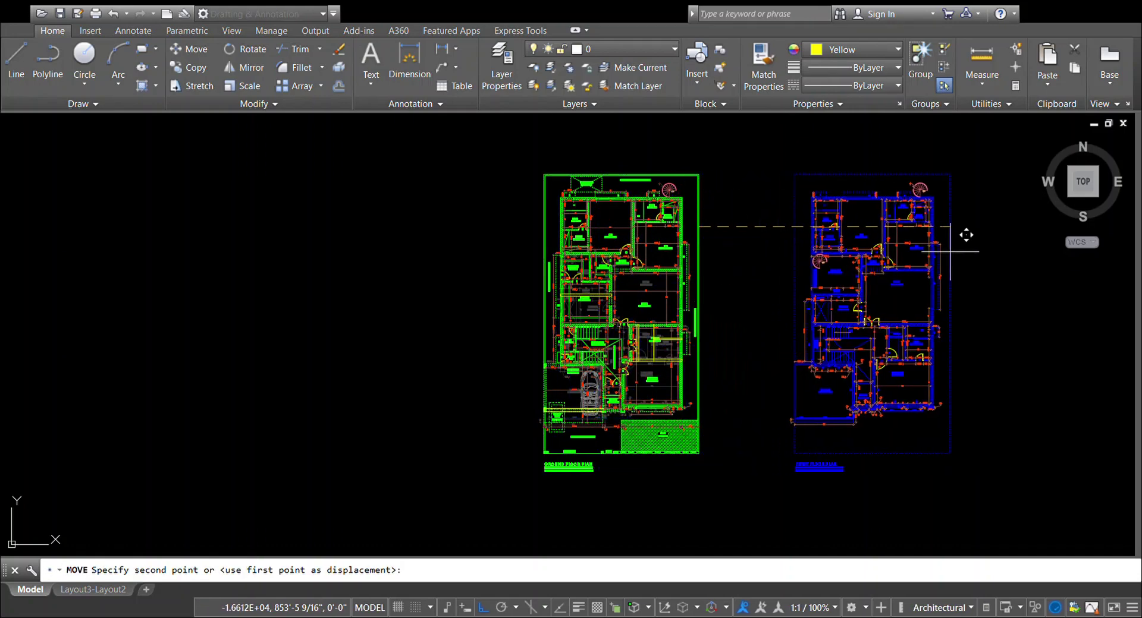
pyautogui.click(949, 251)
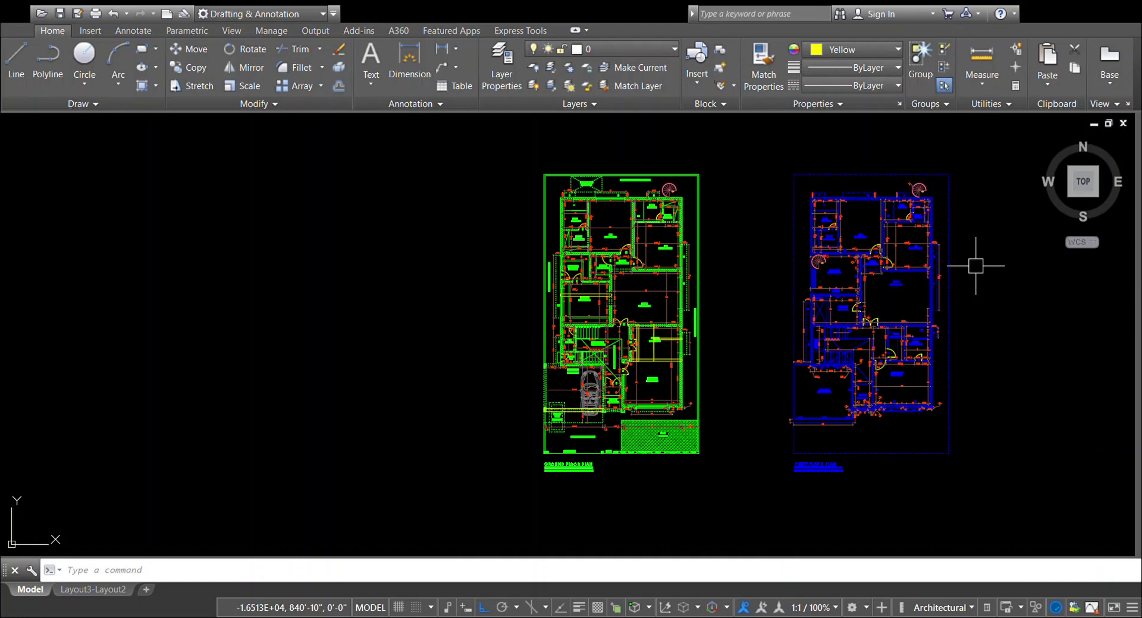
pyautogui.write('z')
pyautogui.press('Return')
pyautogui.click(497, 141)
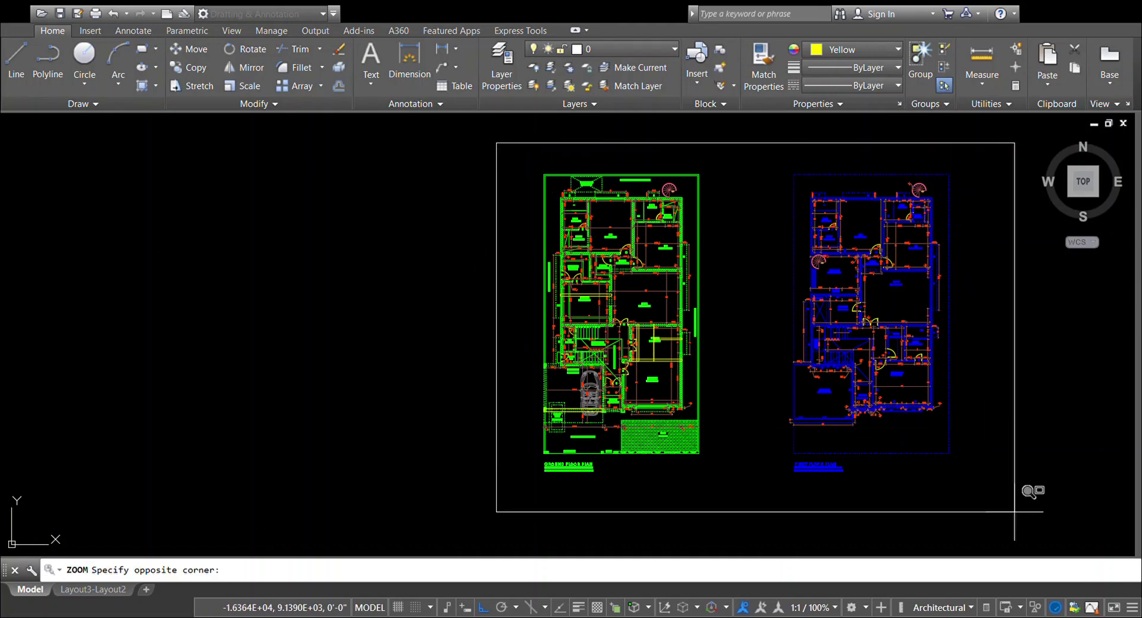
pyautogui.click(1028, 494)
pyautogui.click(1028, 494)
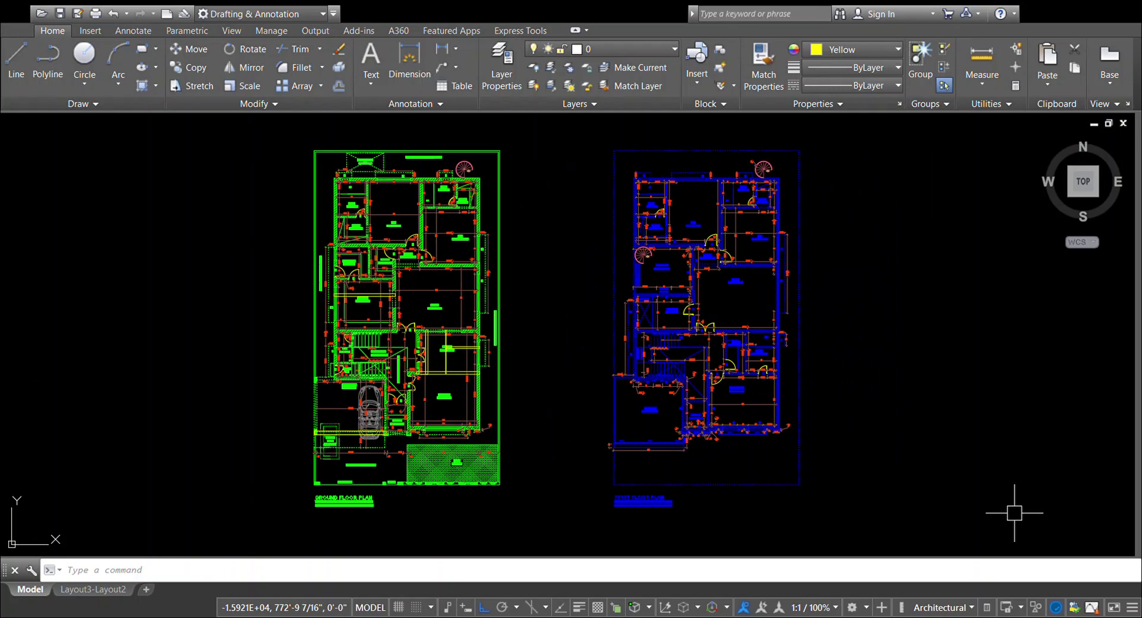
pyautogui.scroll(4, 714, 387)
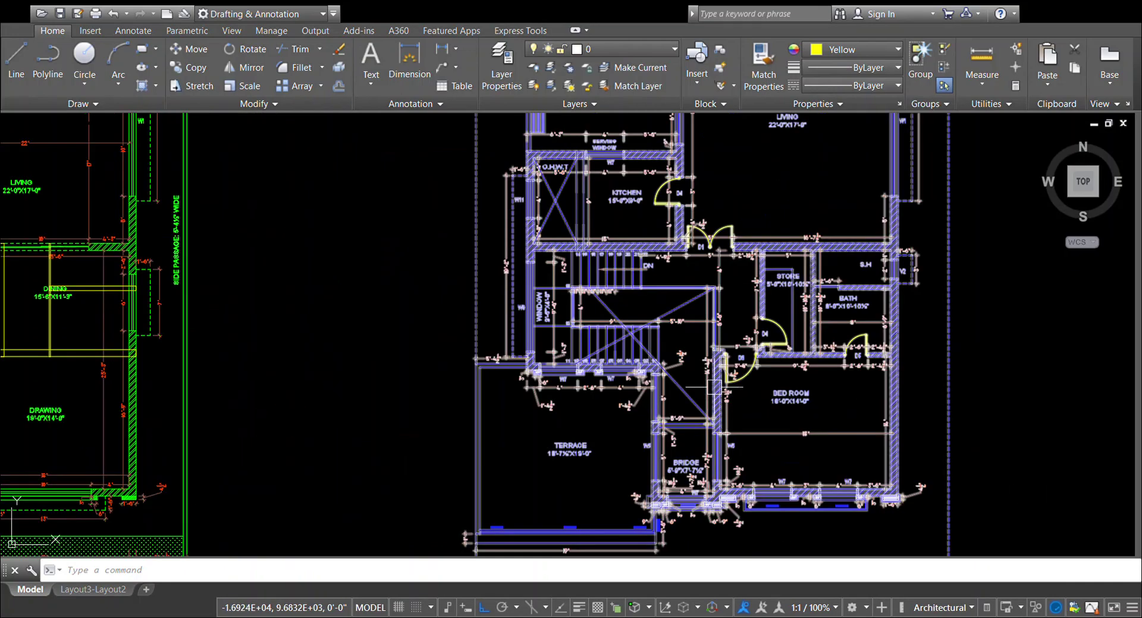
pyautogui.scroll(-4, 713, 387)
pyautogui.scroll(-4, 791, 416)
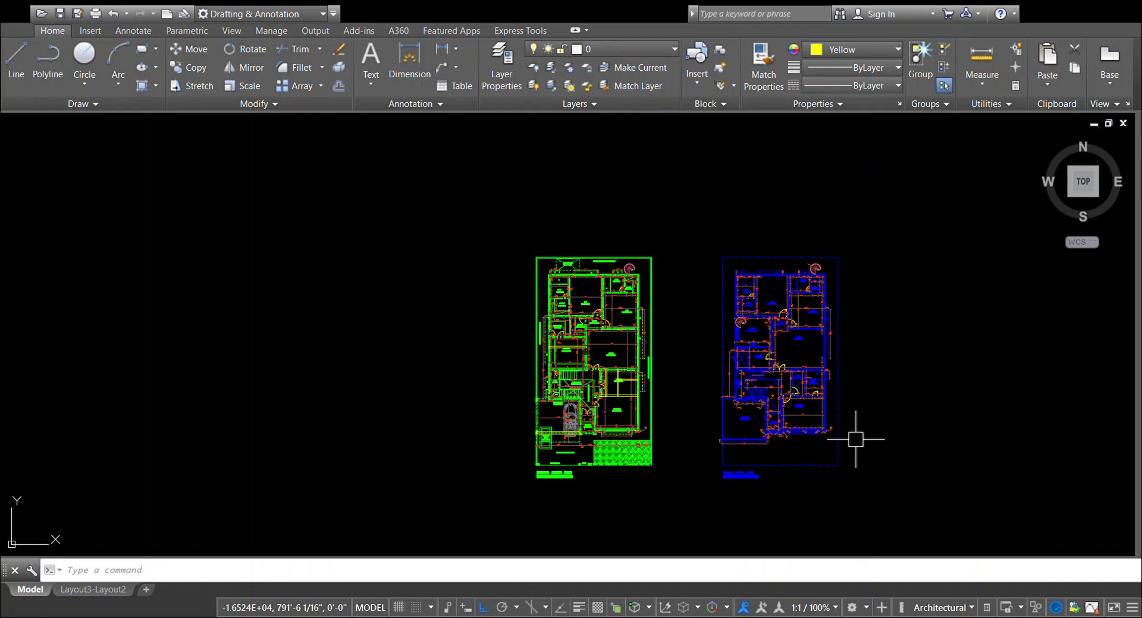
pyautogui.scroll(2, 773, 416)
pyautogui.scroll(3, 700, 394)
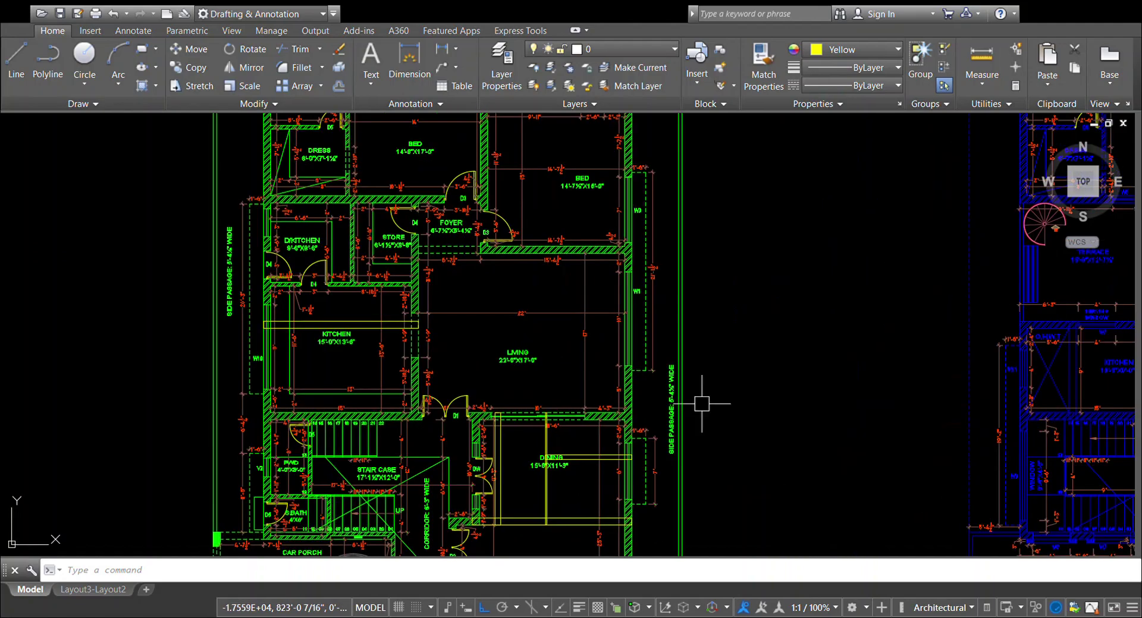
pyautogui.scroll(1, 659, 317)
pyautogui.scroll(-4, 659, 317)
pyautogui.moveTo(744, 400); pyautogui.dragTo(657, 400, button='middle')
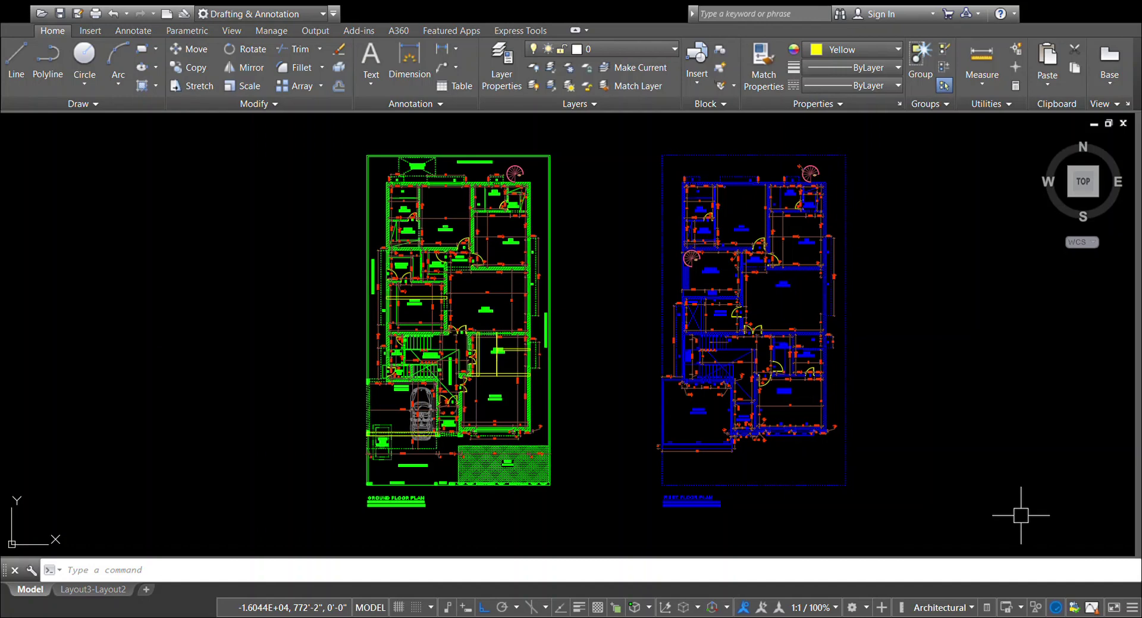
pyautogui.scroll(2, 731, 440)
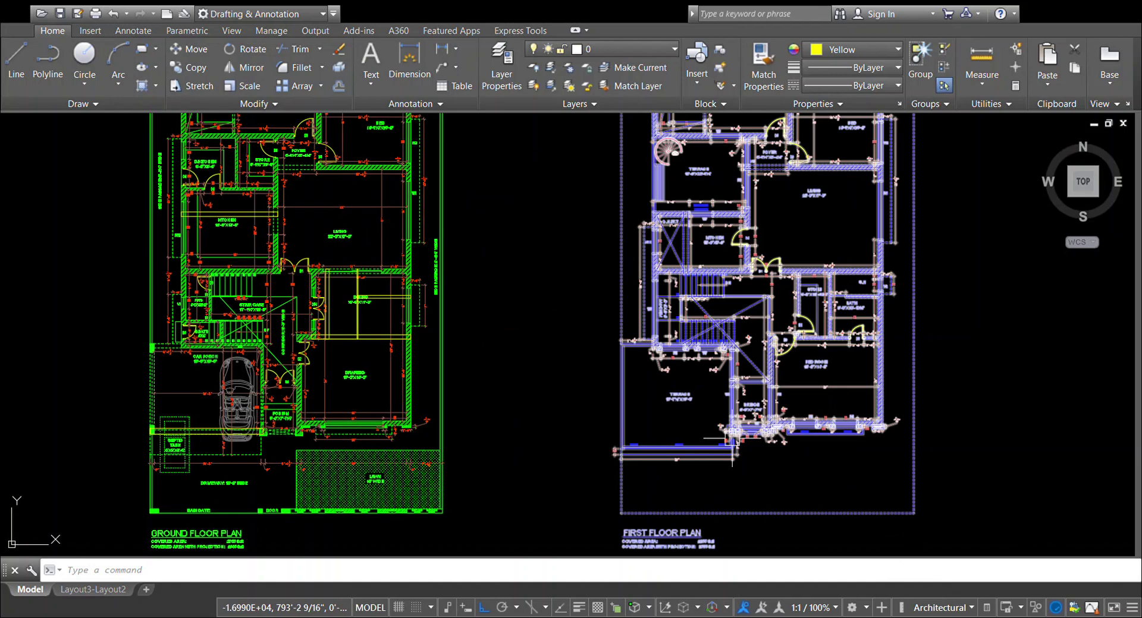
pyautogui.scroll(-2, 773, 443)
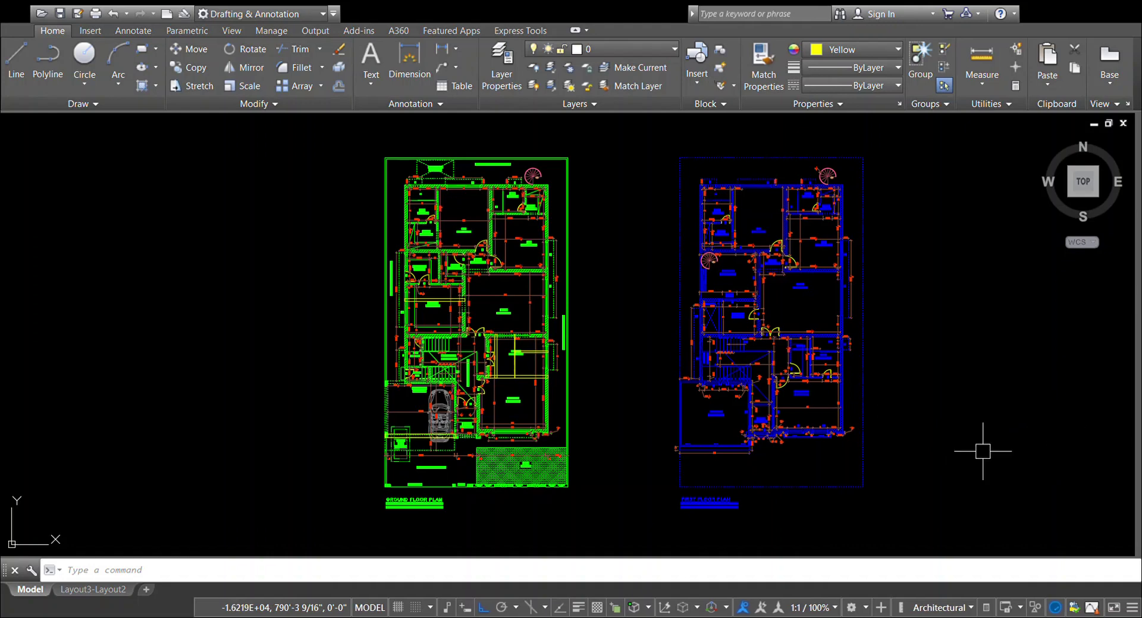
# Step: Move the blue first floor plan onto the green plan by snapping matching corners
pyautogui.write('m')
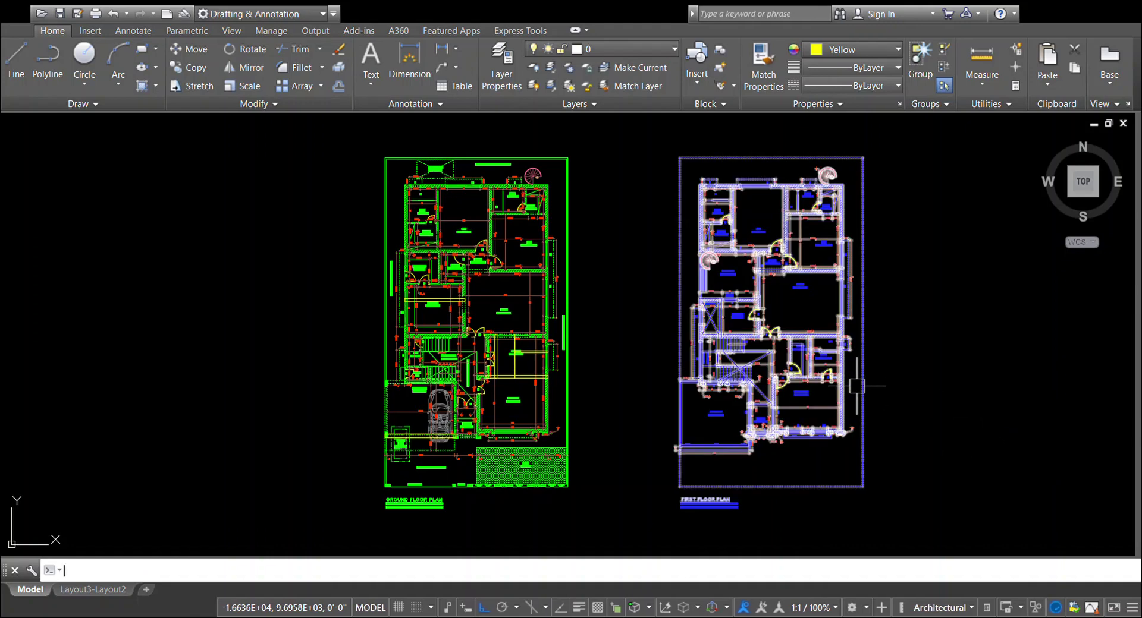
pyautogui.press('Return')
pyautogui.click(868, 153)
pyautogui.press('Return')
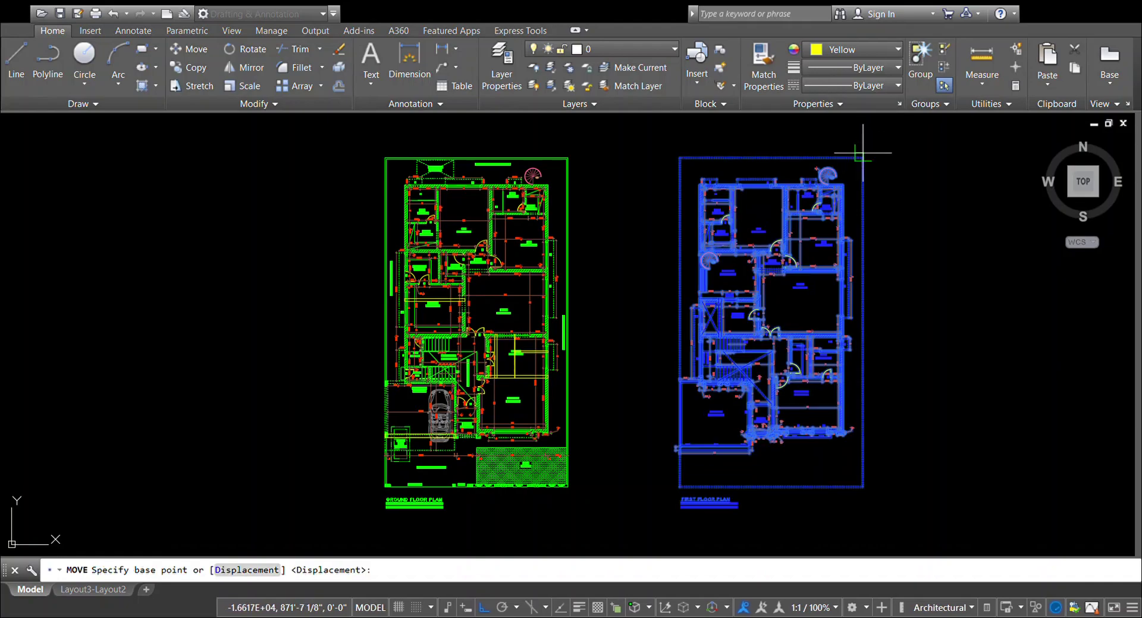
pyautogui.click(866, 155)
pyautogui.scroll(4, 565, 149)
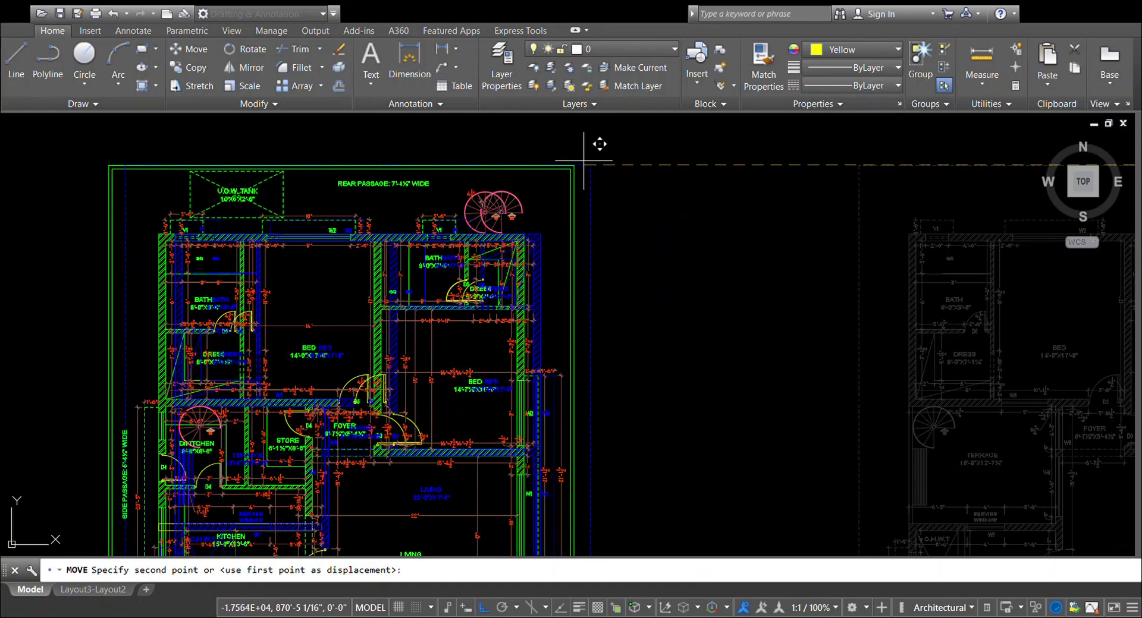
pyautogui.click(590, 149)
pyautogui.scroll(-3, 629, 149)
pyautogui.press('Return')
pyautogui.press('Escape')
pyautogui.scroll(3, 413, 239)
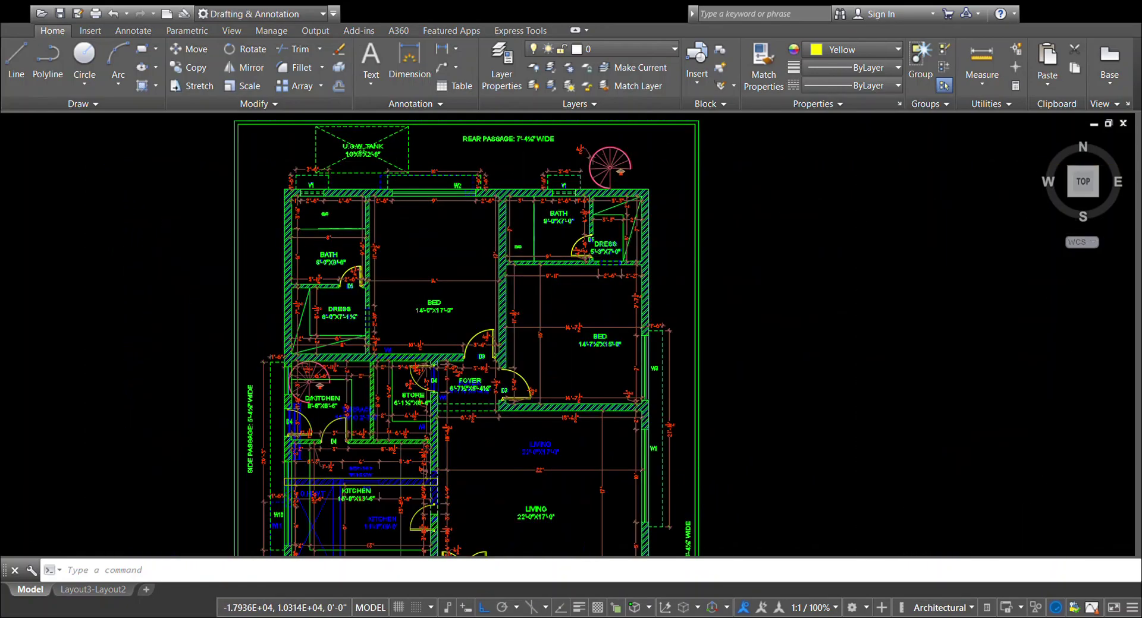
pyautogui.scroll(3, 552, 260)
# Step: Pan across the overlaid plans from bedrooms and kitchen to the porch, driveway and gate
pyautogui.moveTo(607, 310); pyautogui.dragTo(588, 236, button='middle')
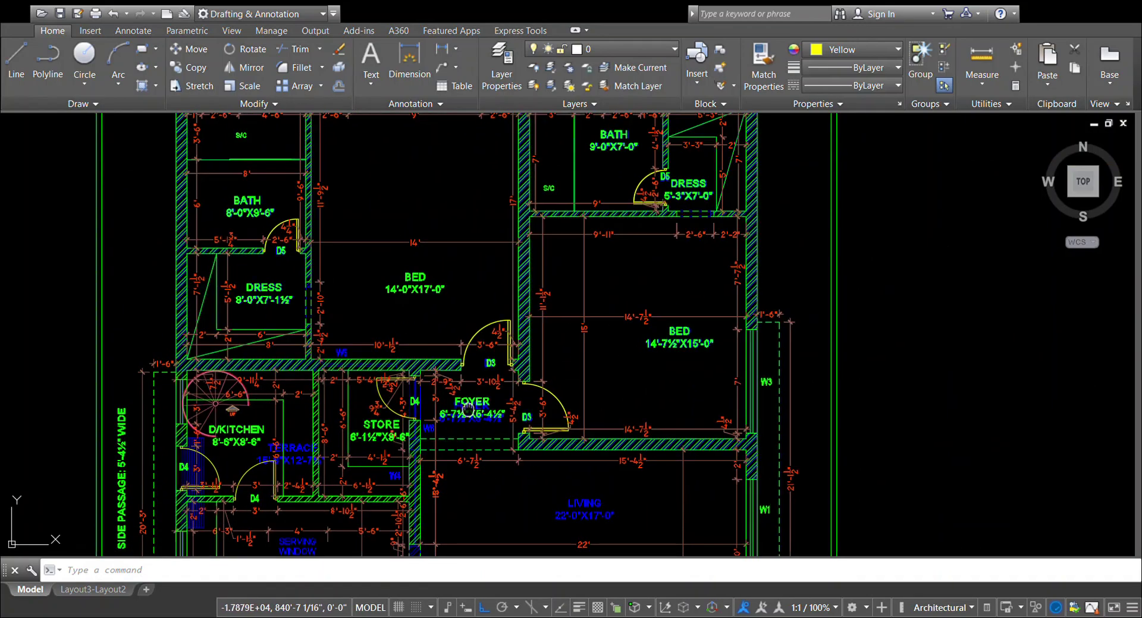
pyautogui.moveTo(493, 449)
pyautogui.mouseDown(button='middle')
pyautogui.moveTo(497, 351)
pyautogui.moveTo(541, 336)
pyautogui.mouseUp(button='middle')
pyautogui.scroll(-2, 510, 382)
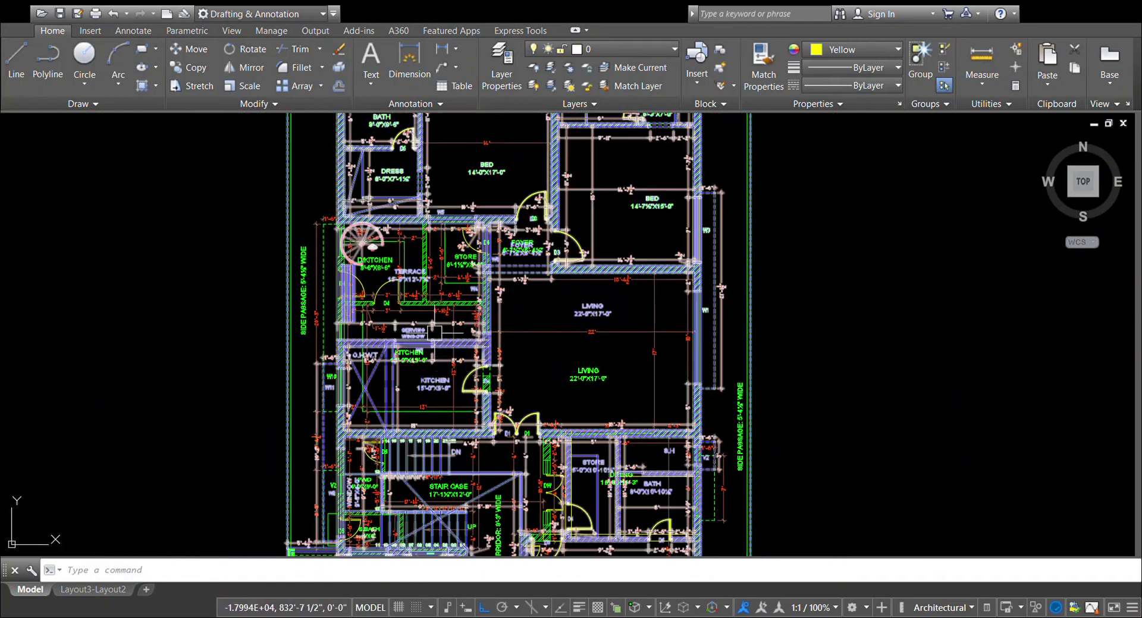
pyautogui.scroll(6, 446, 344)
pyautogui.scroll(-2, 518, 321)
pyautogui.scroll(-3, 519, 321)
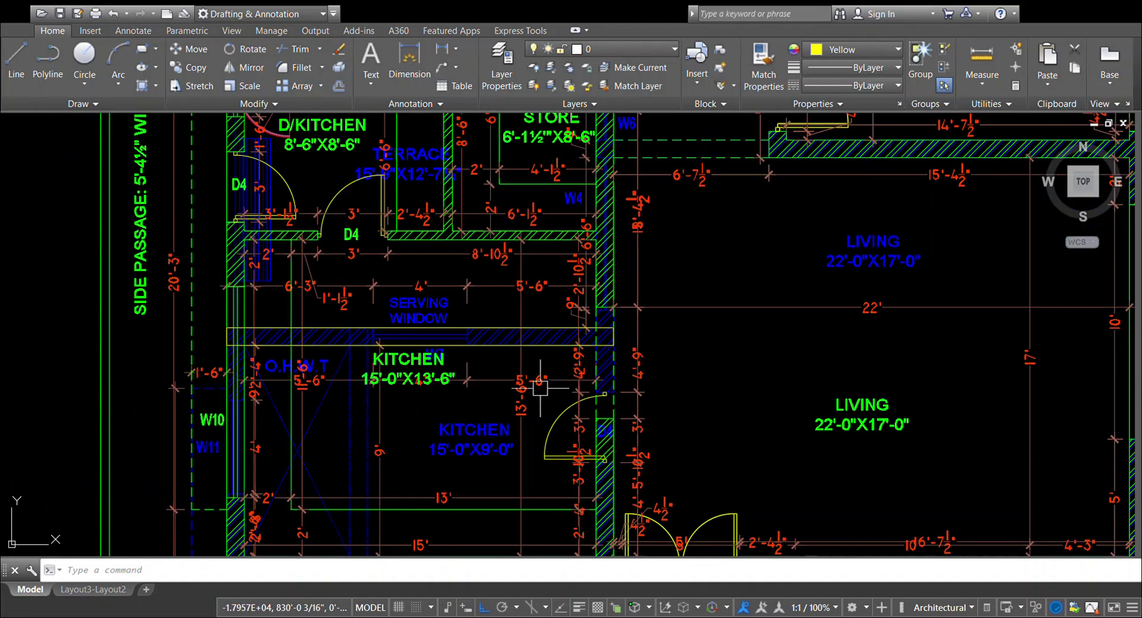
pyautogui.moveTo(510, 339); pyautogui.dragTo(515, 284, button='middle')
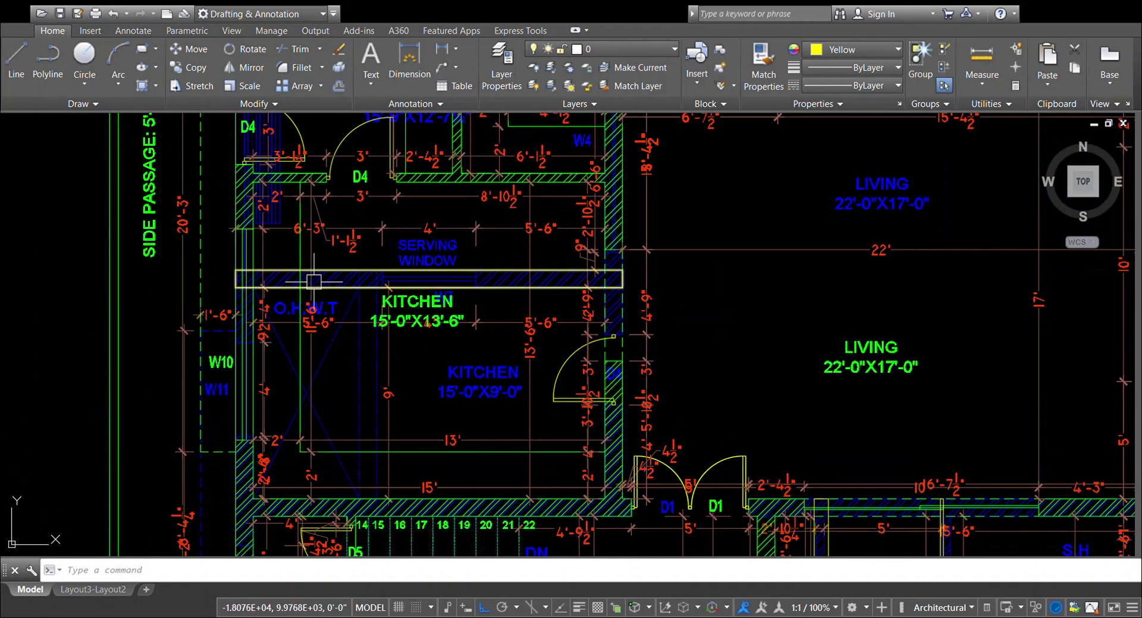
pyautogui.scroll(-2, 566, 291)
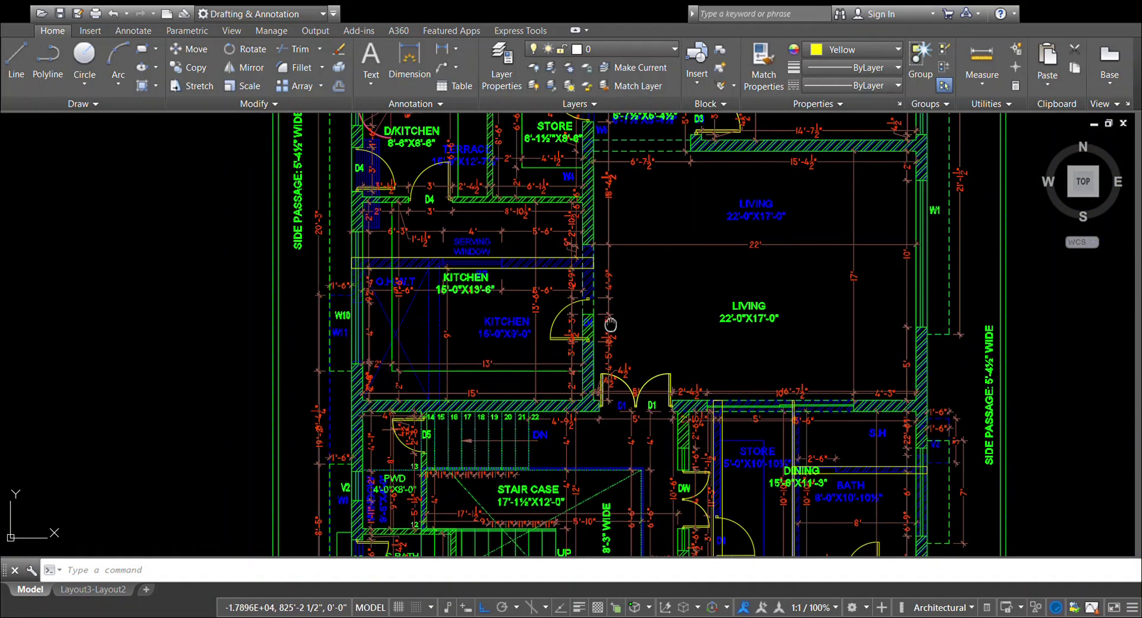
pyautogui.moveTo(566, 291); pyautogui.dragTo(509, 119, button='middle')
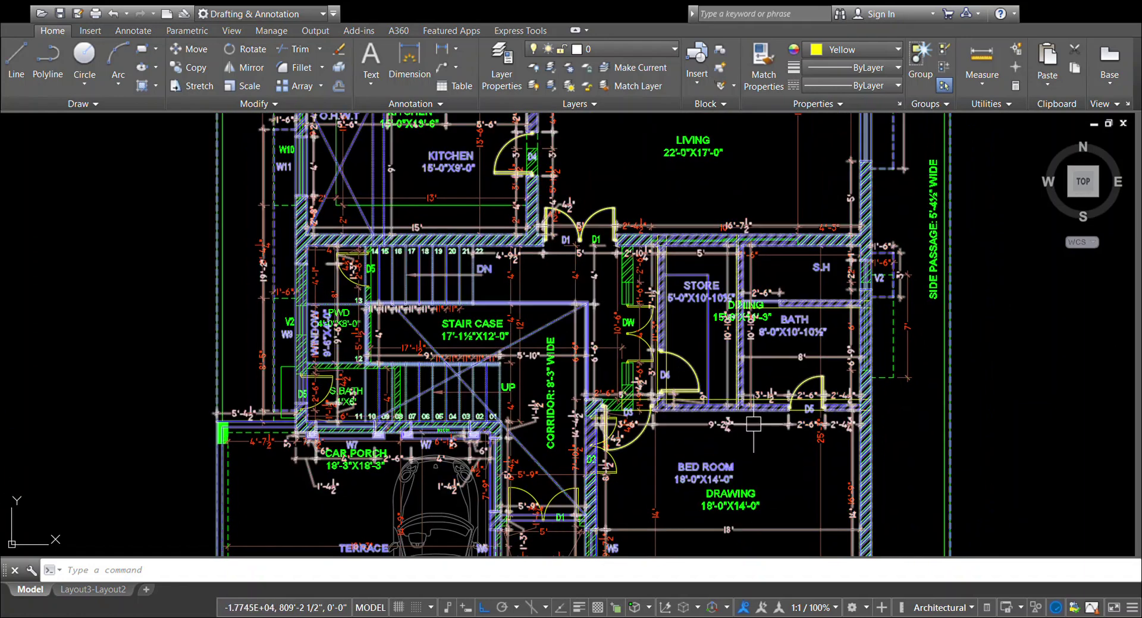
pyautogui.scroll(-2, 798, 324)
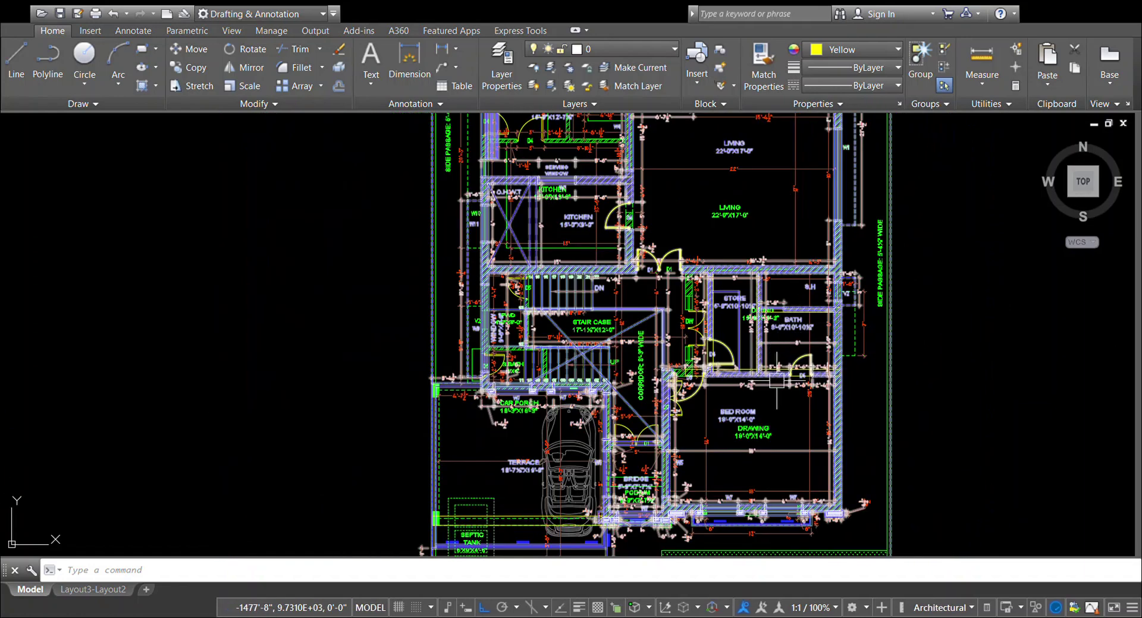
pyautogui.moveTo(776, 453); pyautogui.dragTo(784, 387, button='middle')
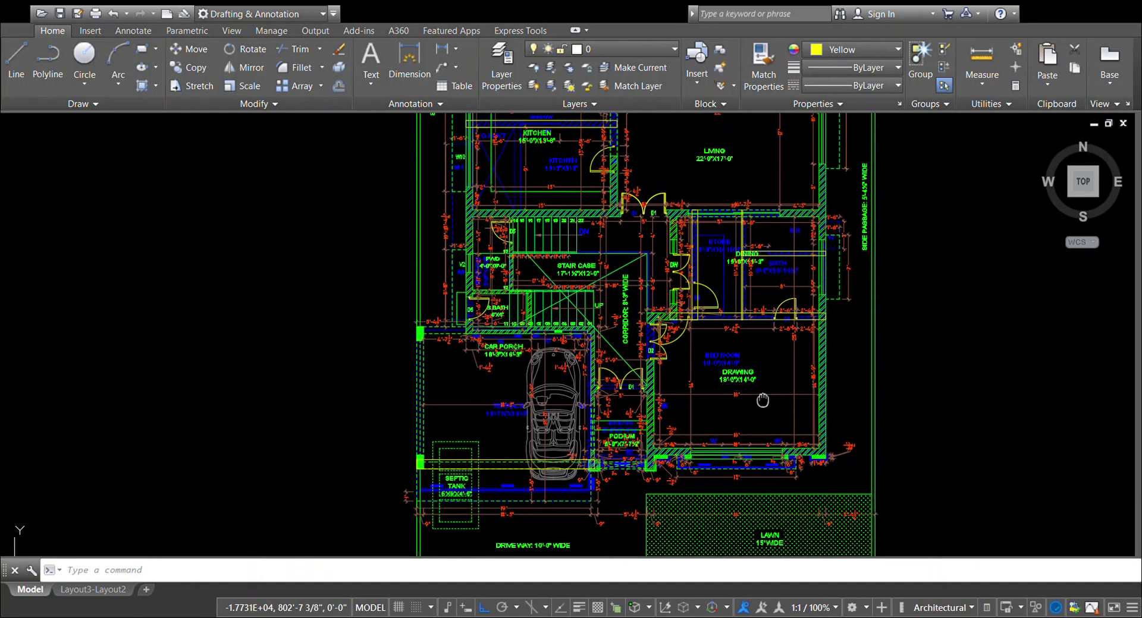
pyautogui.scroll(-2, 772, 403)
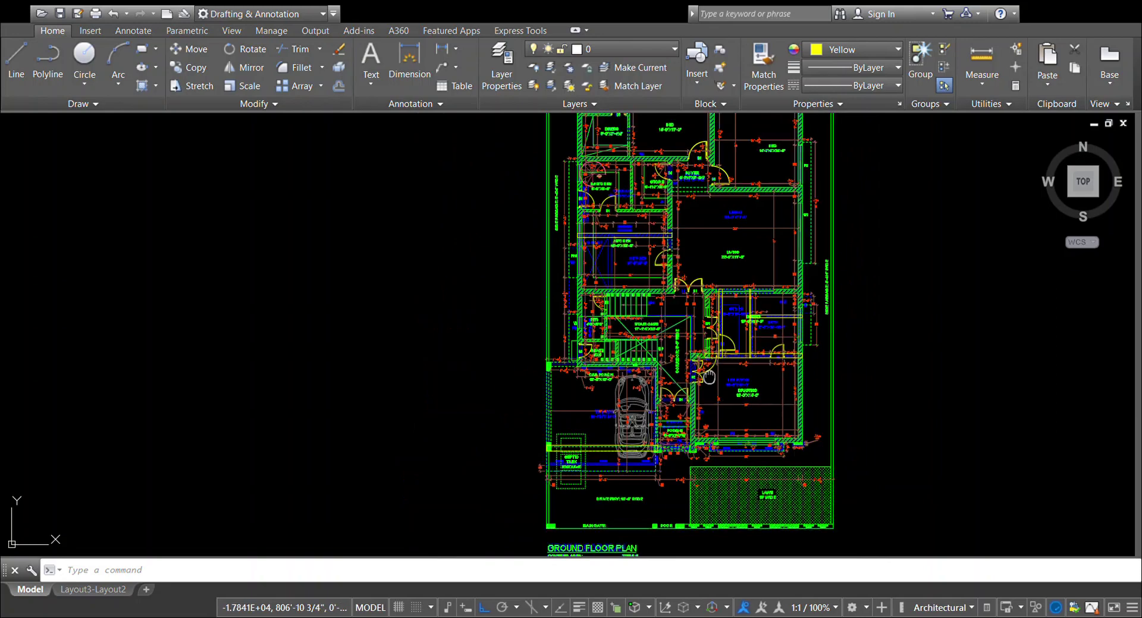
# Step: Move the stacked blue plan back to the right of the green plan and centre both
pyautogui.moveTo(710, 383); pyautogui.dragTo(659, 425, button='middle')
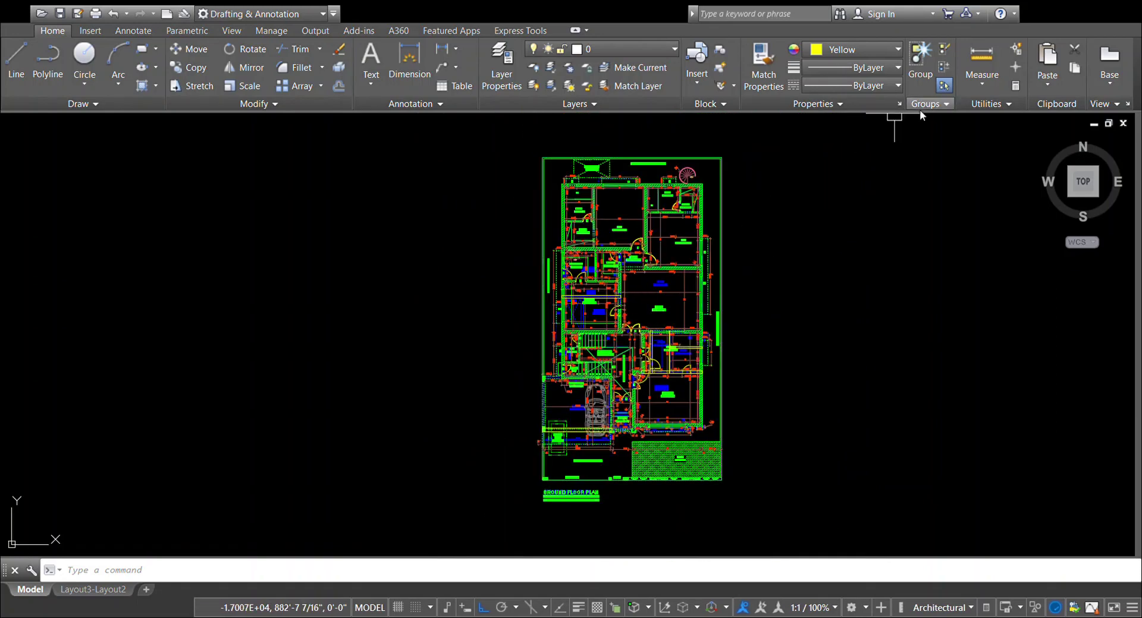
pyautogui.write('m')
pyautogui.press('Return')
pyautogui.click(721, 202)
pyautogui.press('Return')
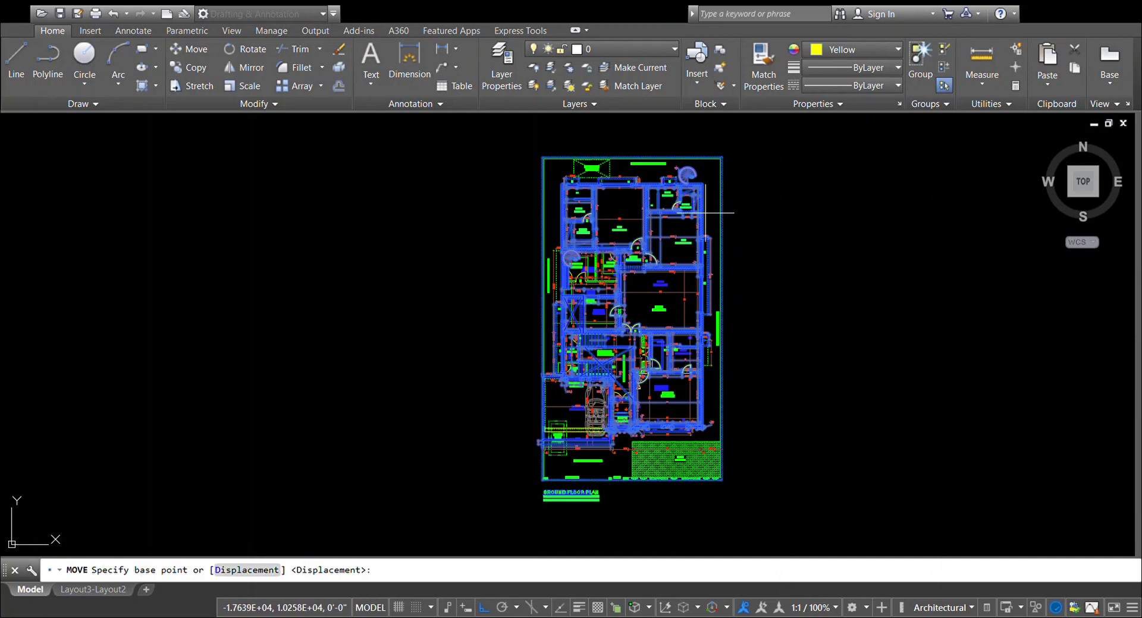
pyautogui.click(722, 205)
pyautogui.click(987, 205)
pyautogui.moveTo(1017, 259); pyautogui.dragTo(842, 304, button='middle')
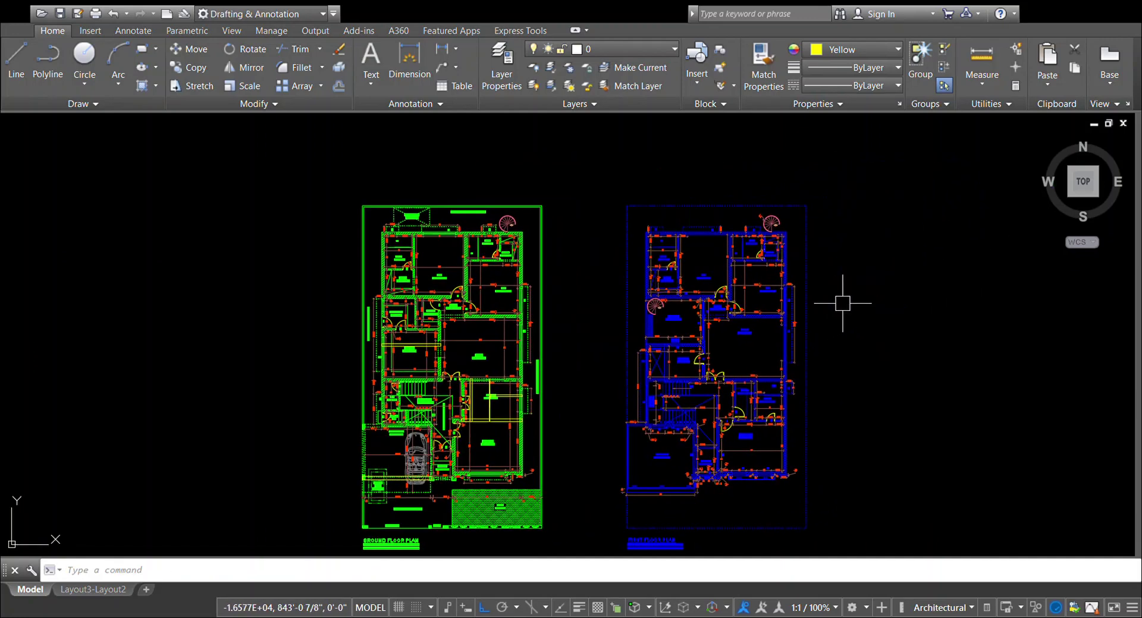
pyautogui.moveTo(827, 347); pyautogui.dragTo(835, 316, button='middle')
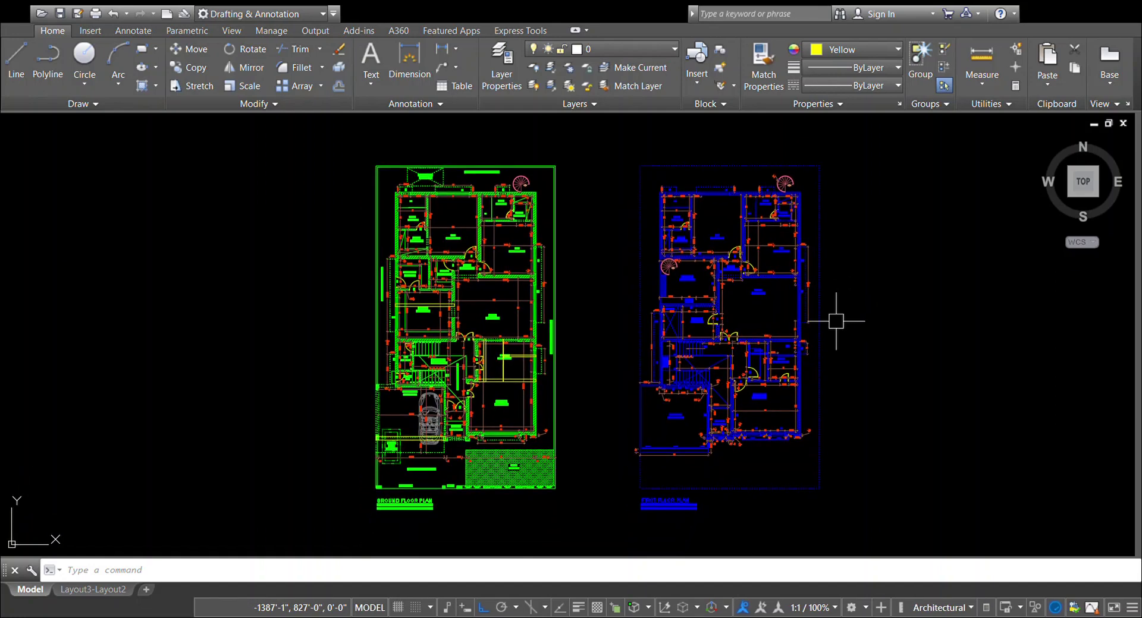